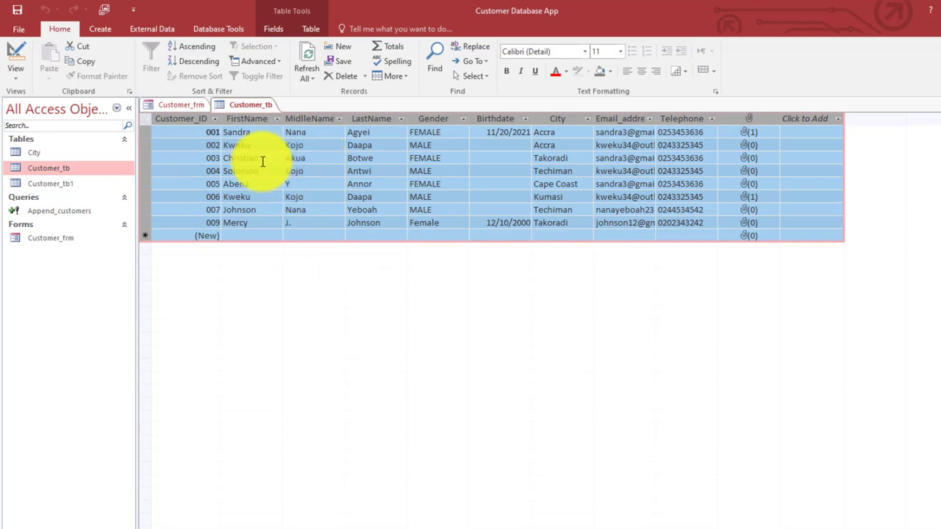
- Widen the City and LastName columns in the Customer_tb datasheet
click(338, 231)
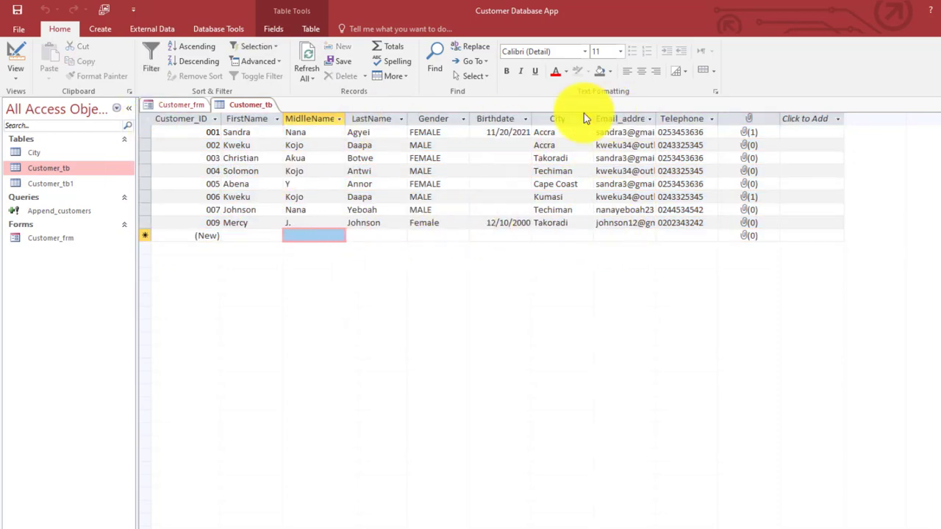
mouse_move(595, 120)
mouse_down()
mouse_move(581, 120)
mouse_move(609, 122)
mouse_up()
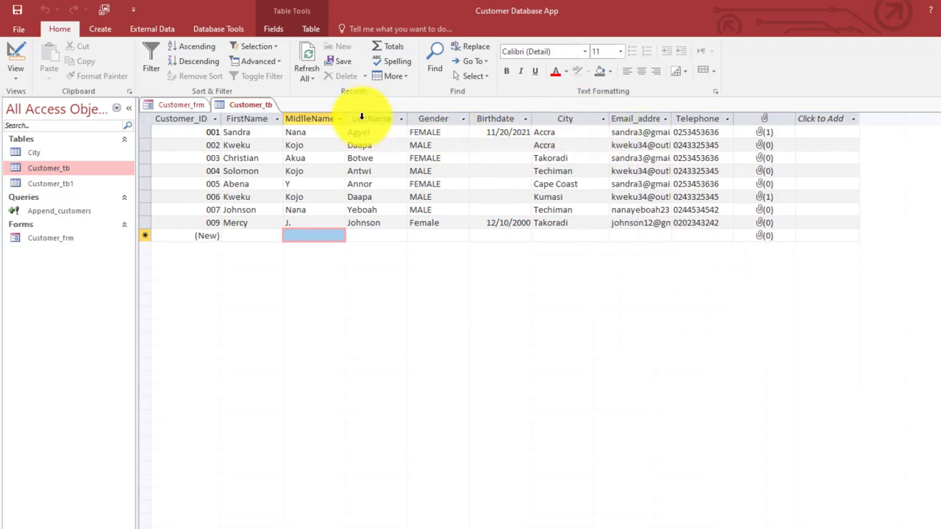
drag(412, 122, 425, 134)
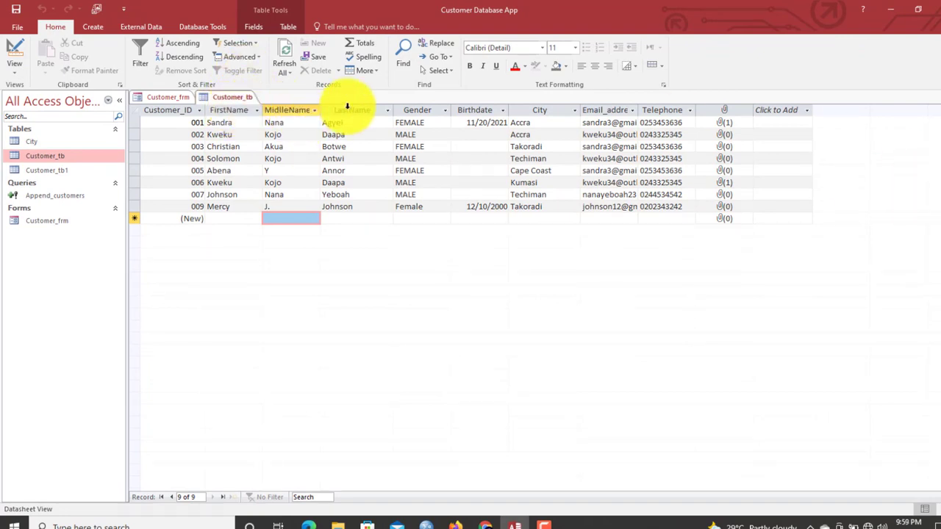
right_click(237, 98)
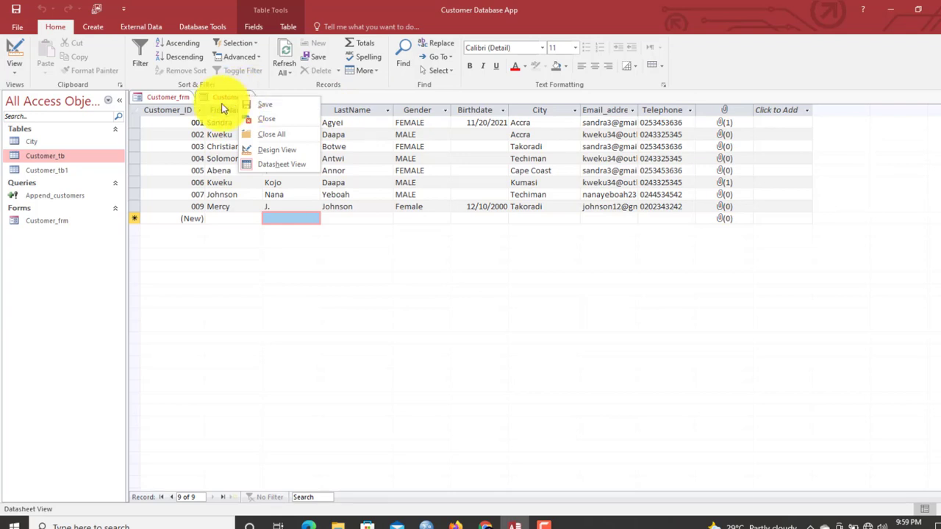
click(222, 105)
right_click(221, 104)
click(227, 103)
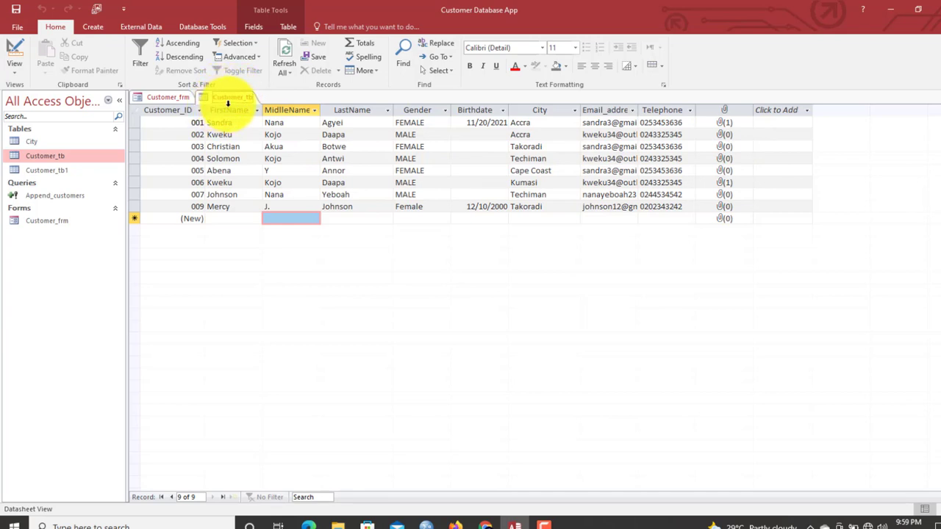
- Add a calculated field named Custome_name to Customer_tb with the expression [FirstName]&" "&[MidlleName]&" "&[LastName]
click(780, 109)
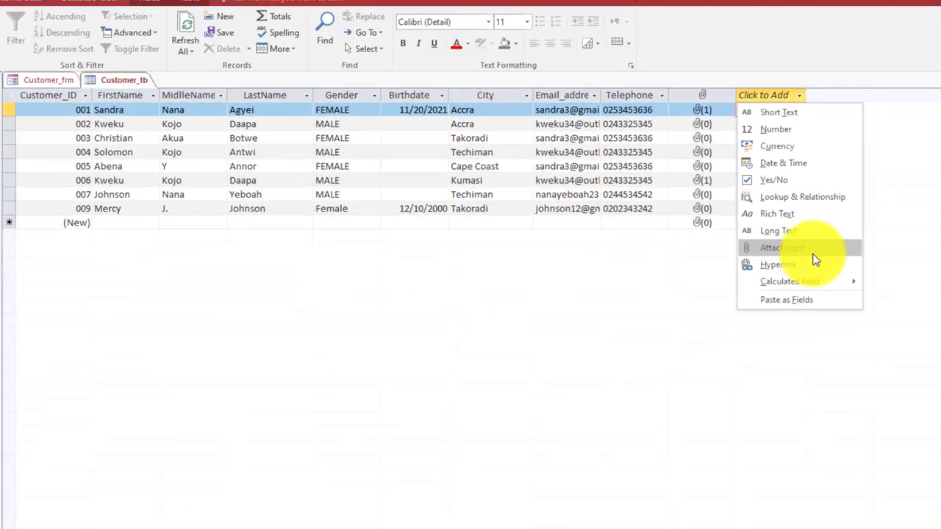
mouse_move(817, 302)
click(910, 300)
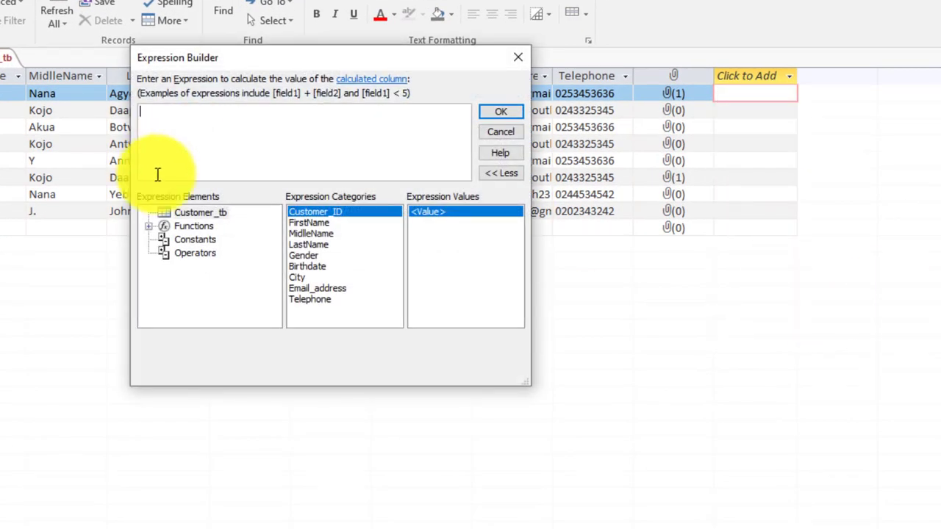
text(fi)
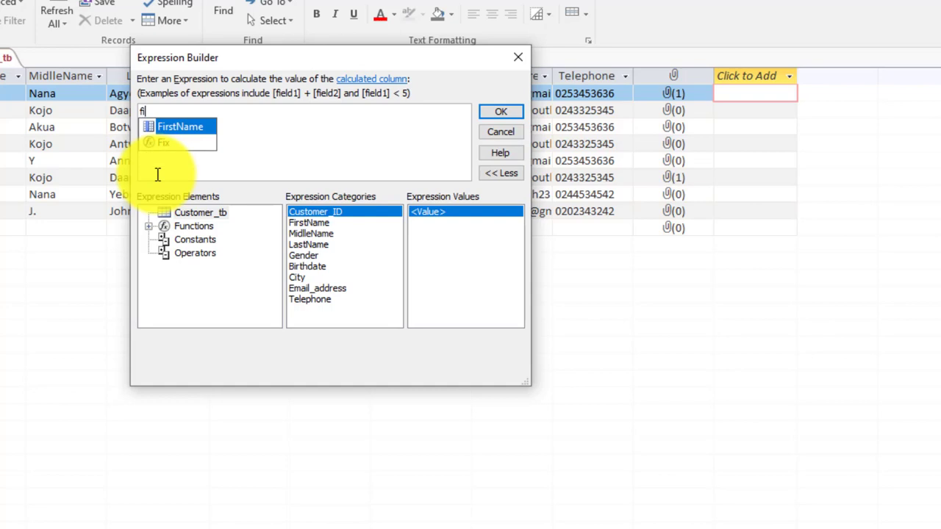
double_click(195, 128)
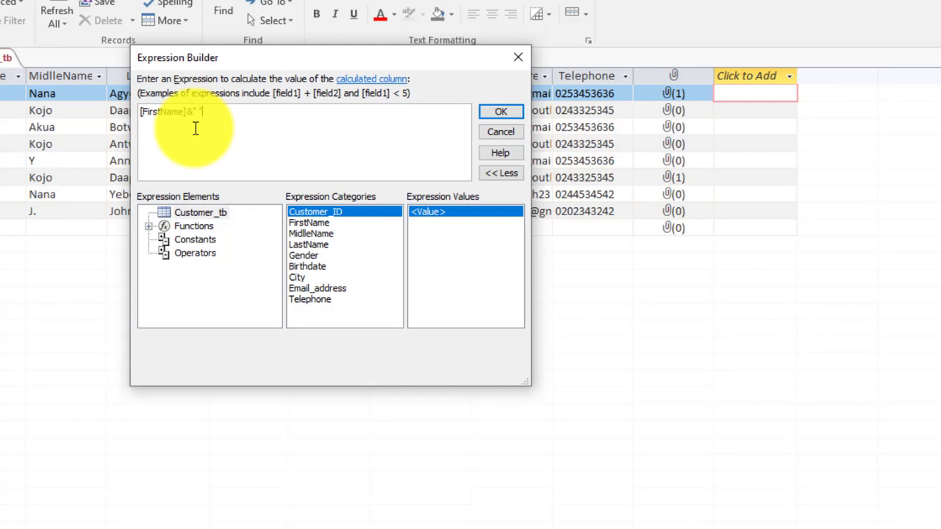
text(&" "&)
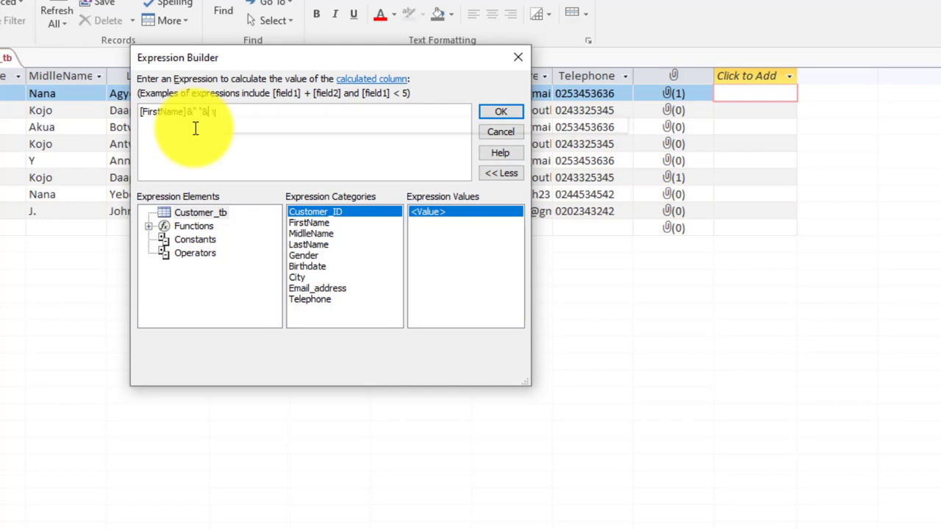
text(mi)
double_click(253, 160)
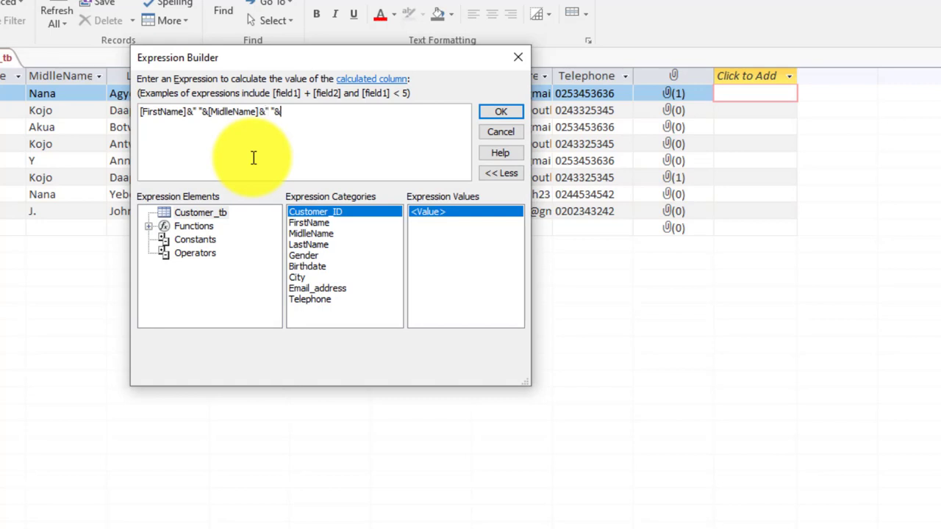
text(&" "&la)
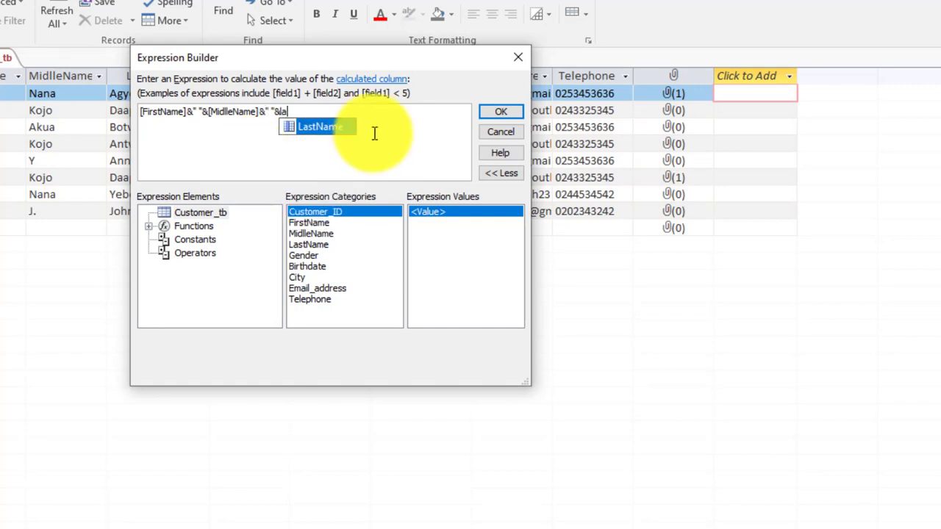
double_click(336, 130)
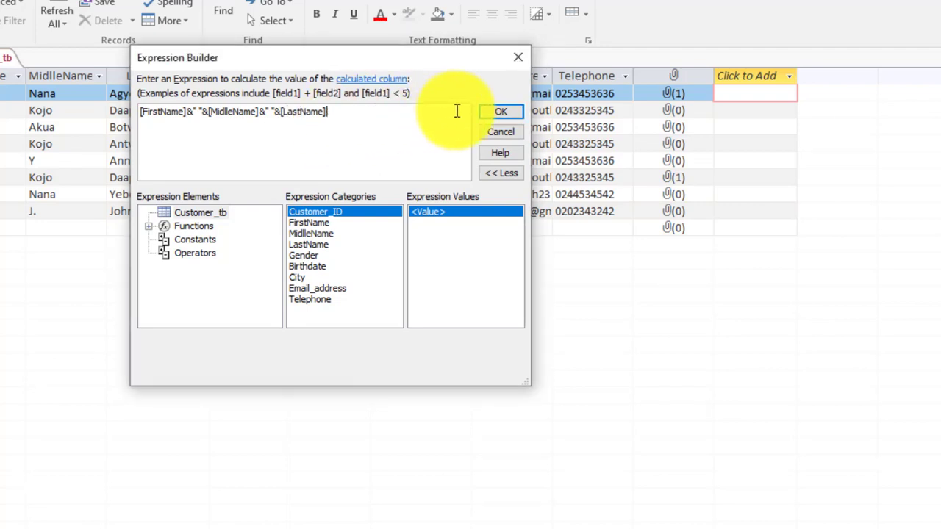
click(503, 111)
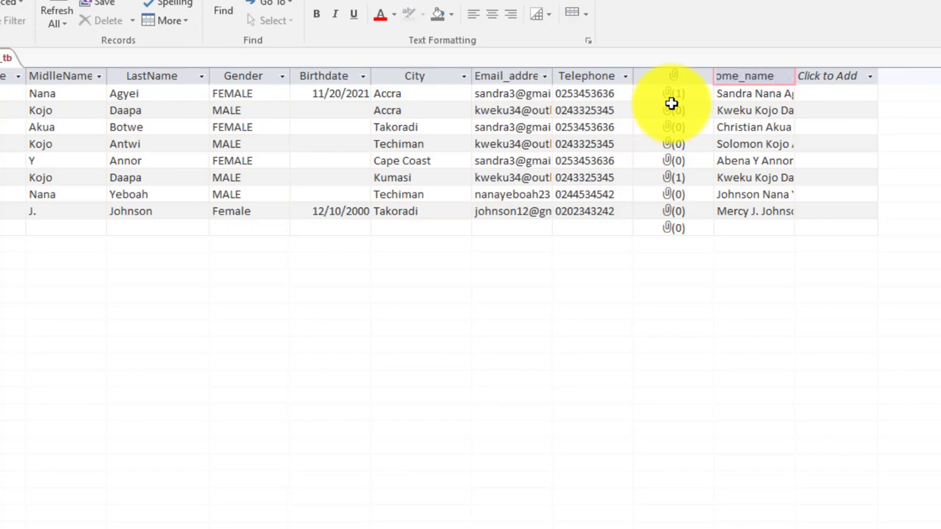
key(Return)
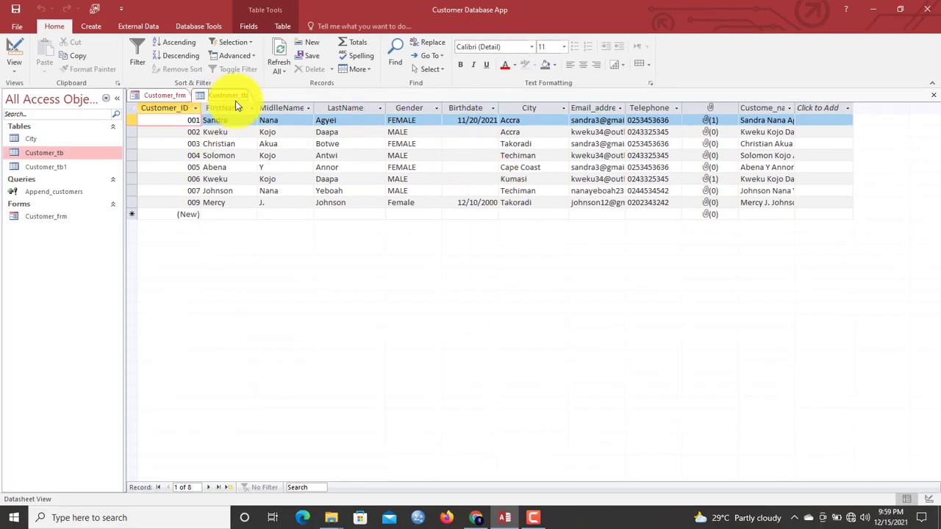
- Start the Report Wizard on Customer_tb and include the Customer_ID and Custome_name fields
click(90, 30)
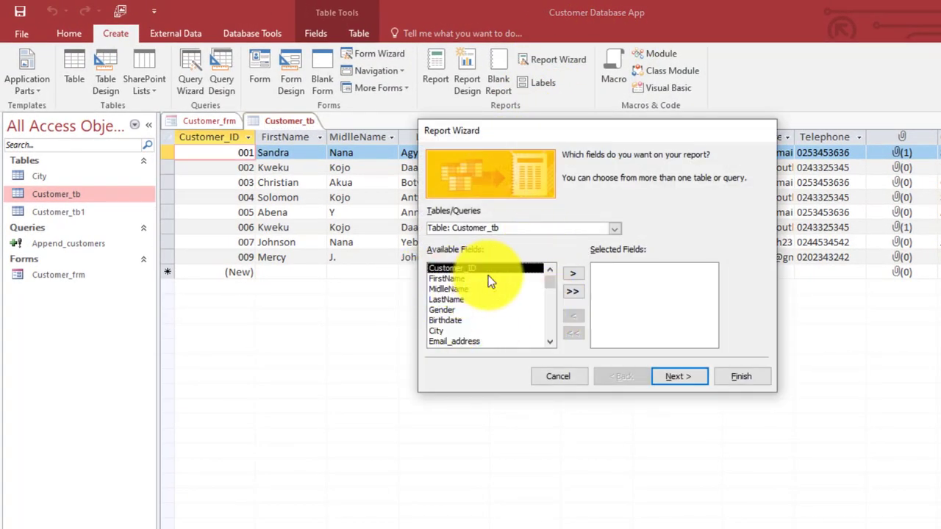
click(577, 275)
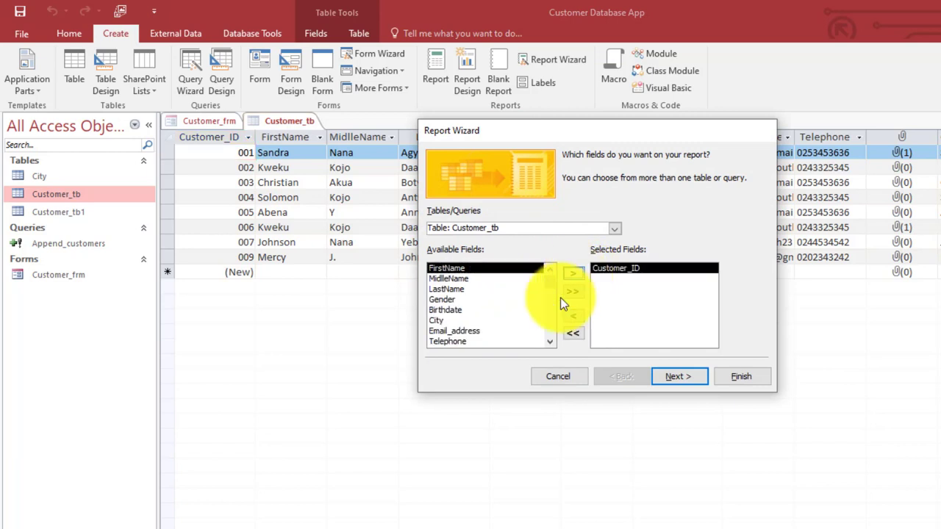
scroll(556, 341, down, 3)
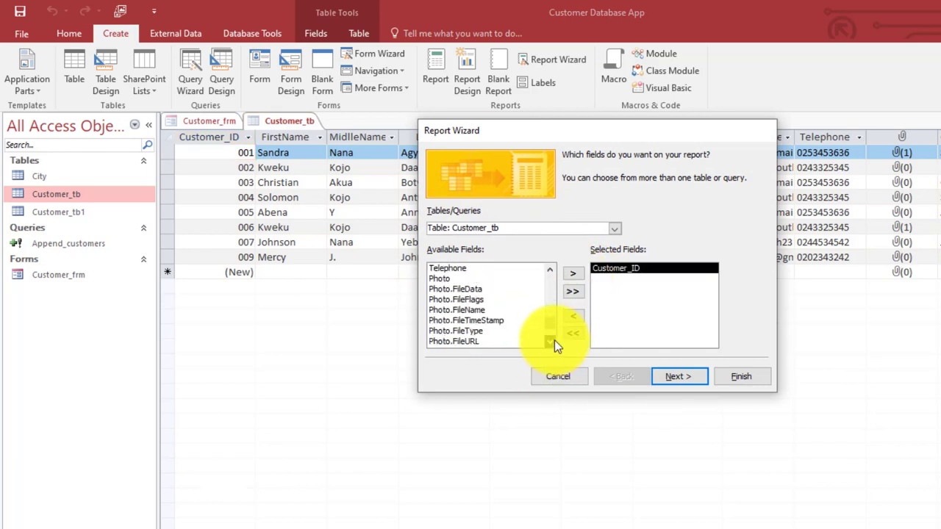
double_click(435, 342)
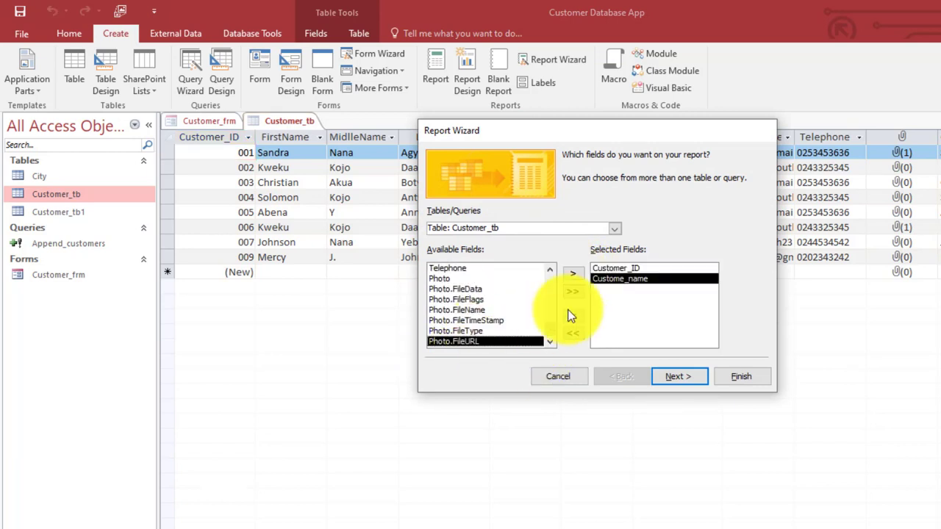
- Add the Gender, City and Telephone fields to the report's selected fields
drag(548, 331, 543, 263)
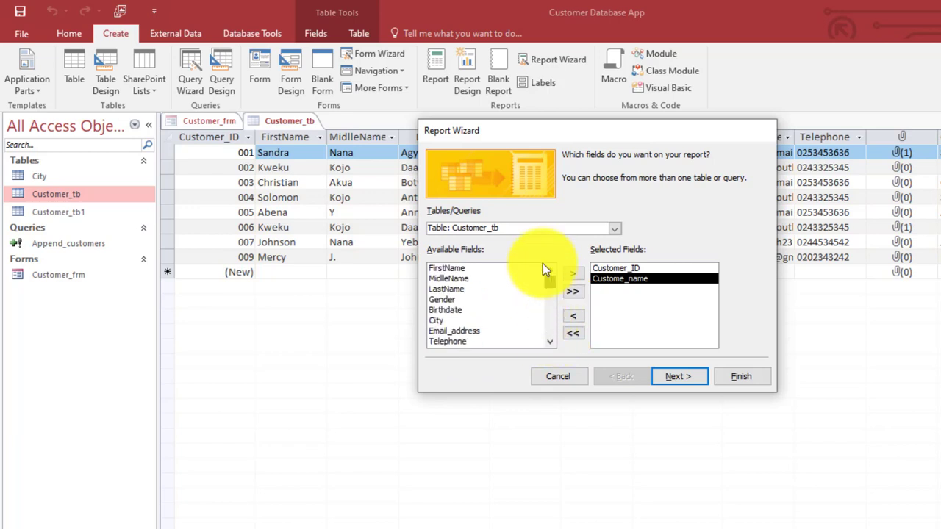
click(457, 301)
double_click(457, 302)
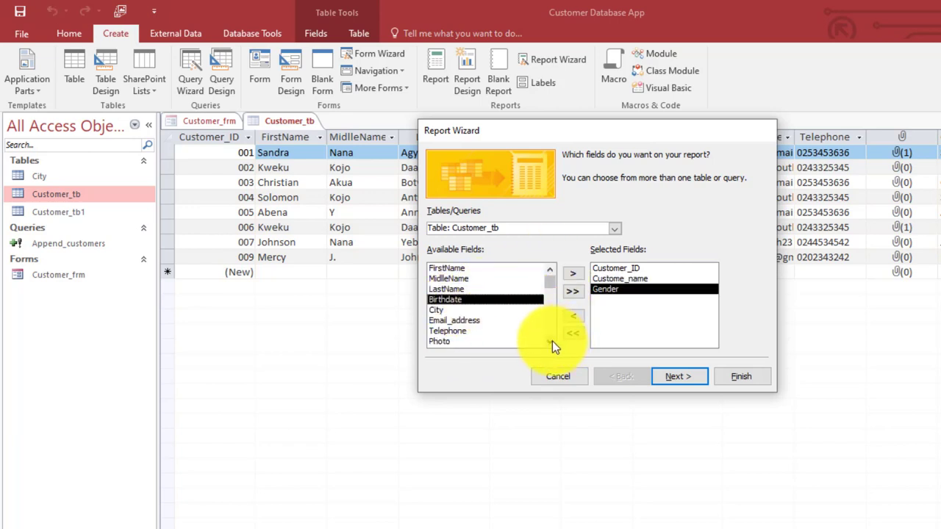
click(550, 341)
click(550, 342)
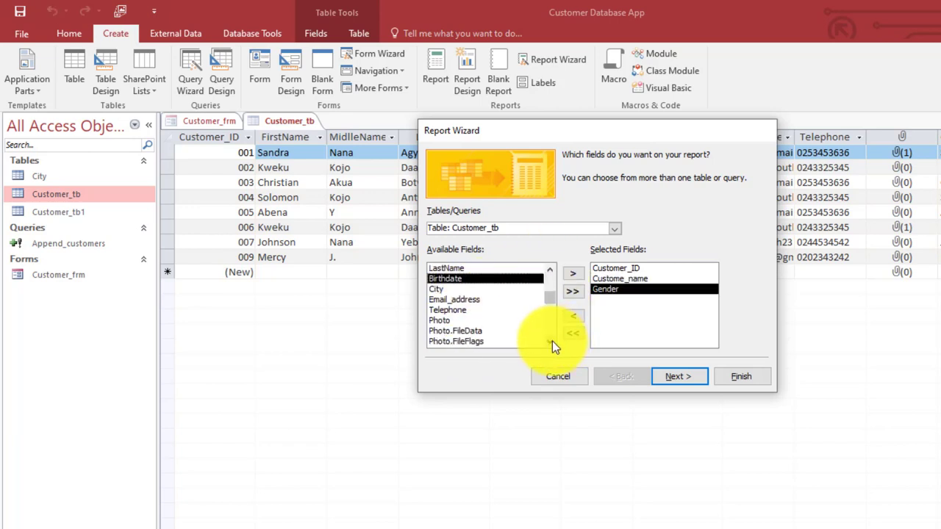
double_click(441, 290)
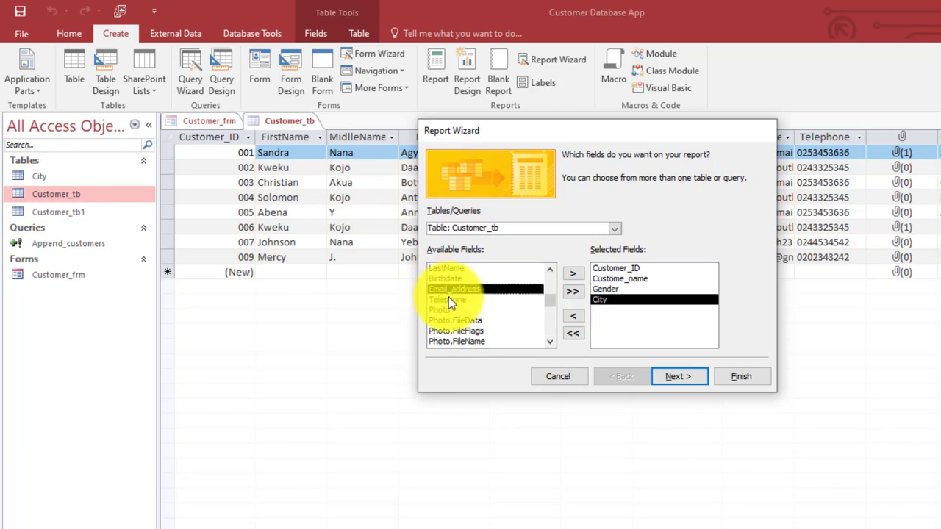
double_click(457, 301)
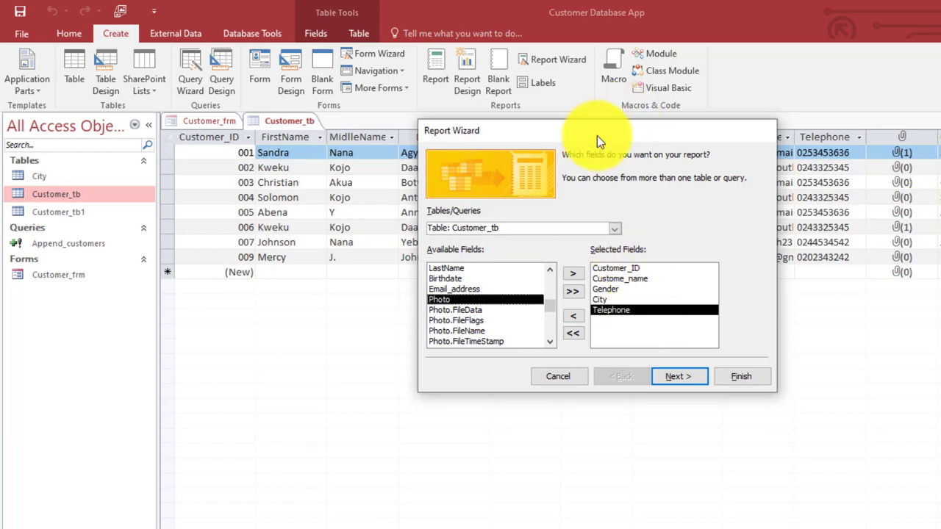
drag(593, 134, 577, 122)
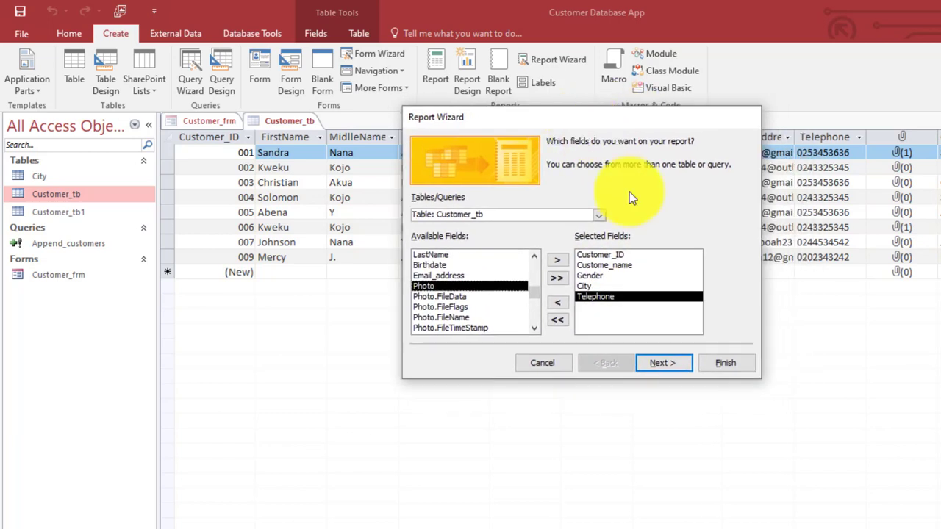
- Remove the City grouping level from the report and sort its records by Customer_ID in ascending order
click(653, 364)
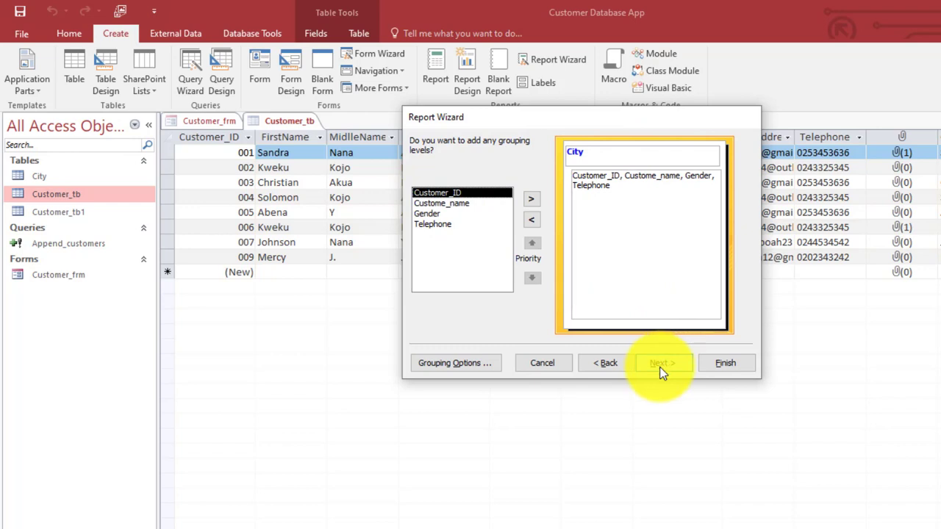
click(532, 220)
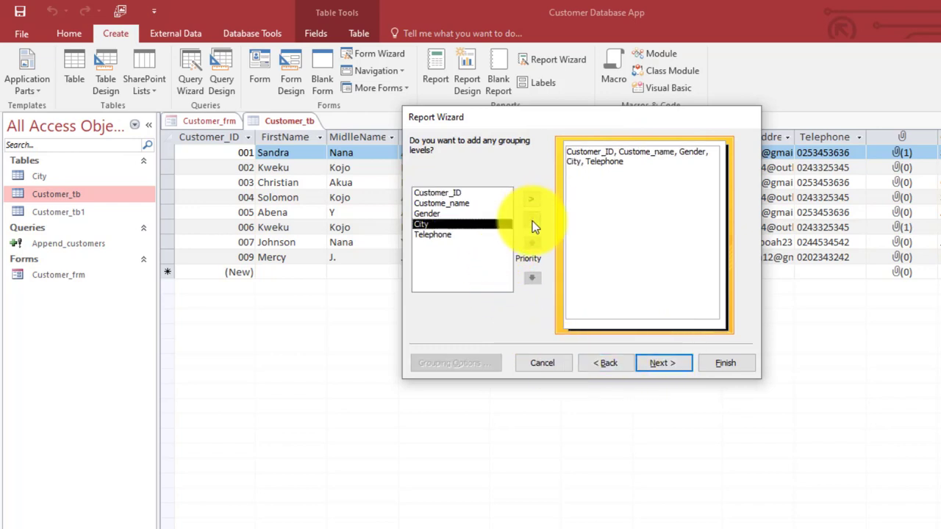
click(662, 368)
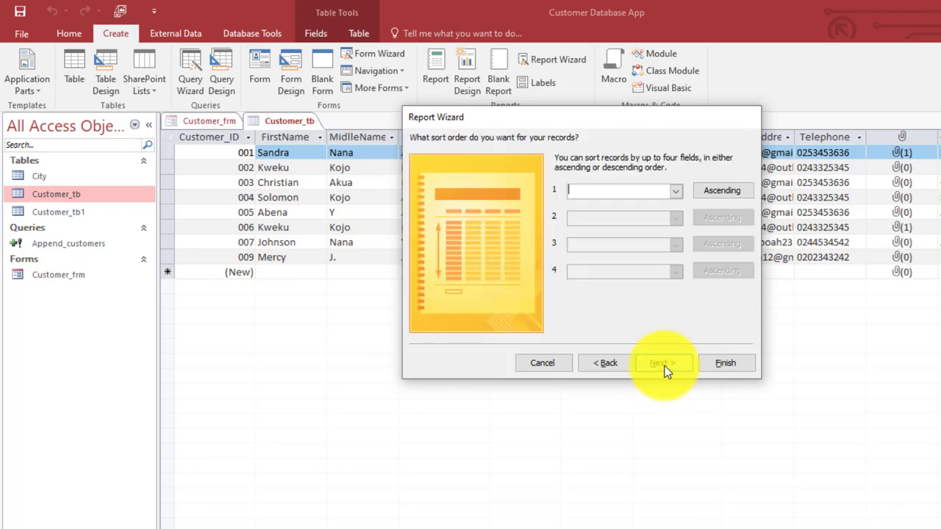
click(675, 194)
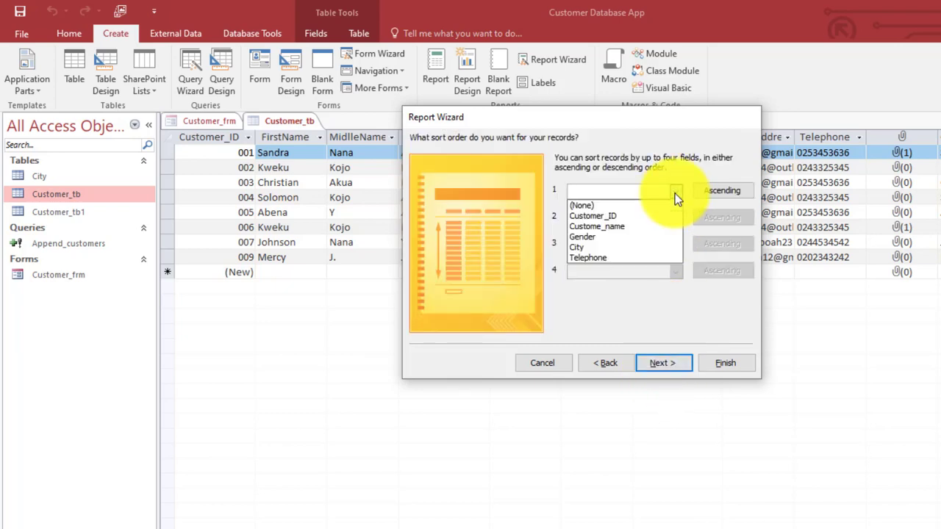
click(594, 217)
click(666, 364)
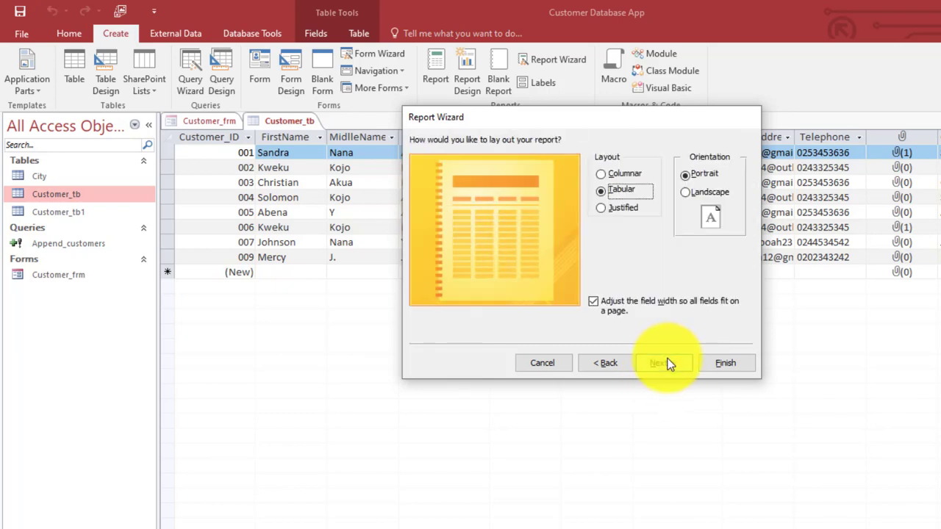
- Keep the tabular layout and portrait orientation, and finish the report titled Customer_tb with a preview
drag(580, 111, 508, 111)
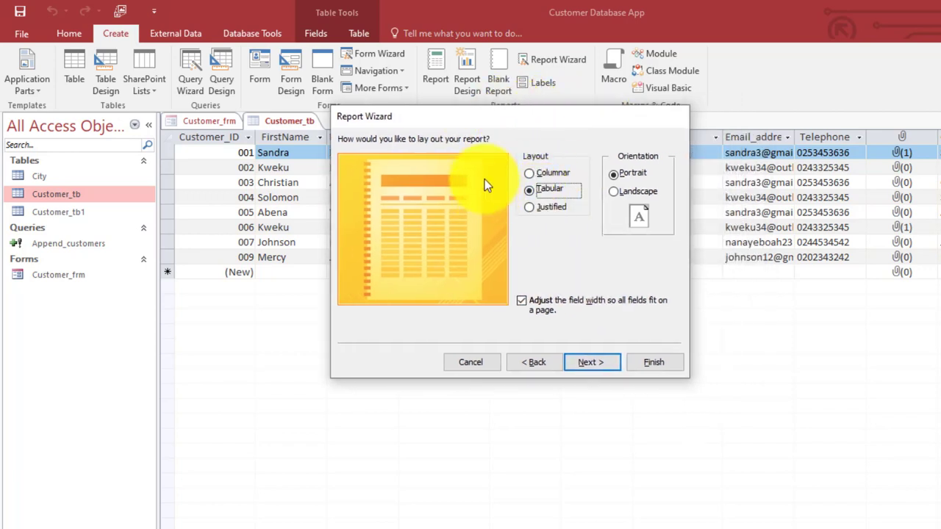
drag(514, 115, 574, 116)
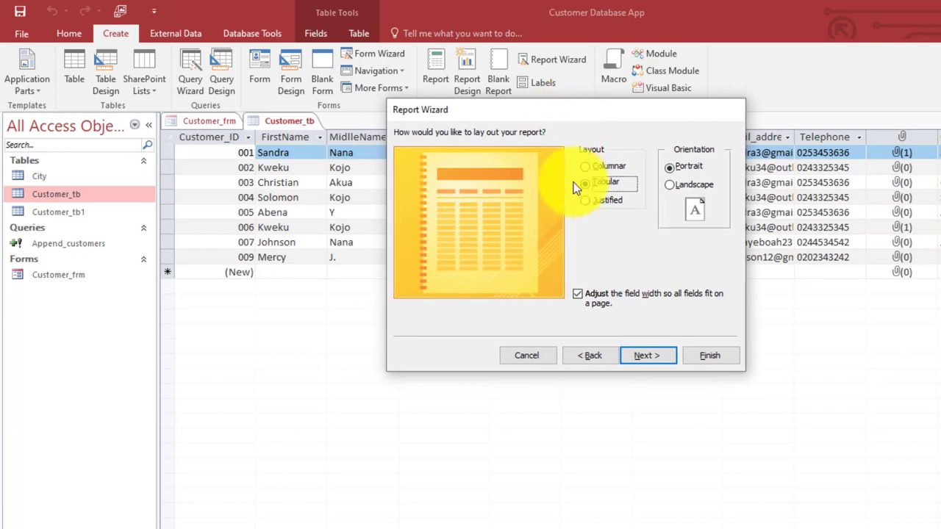
click(646, 357)
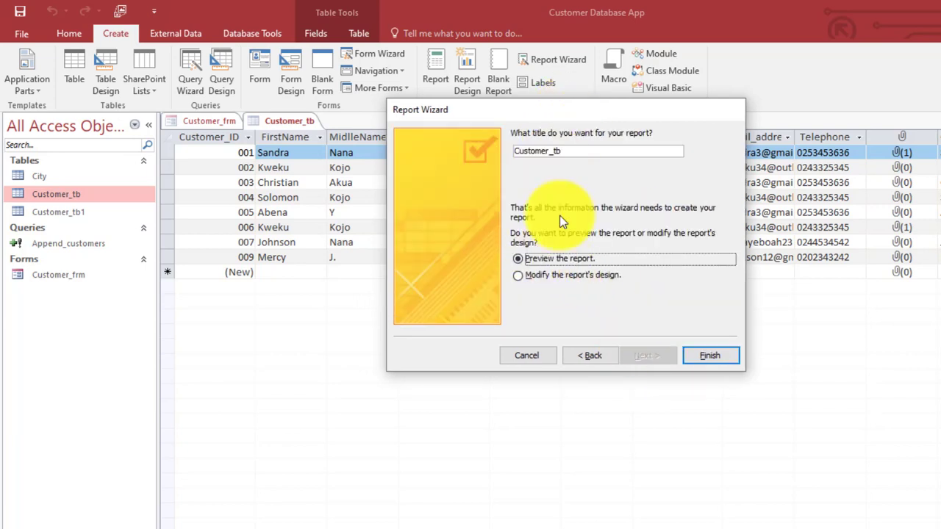
click(704, 357)
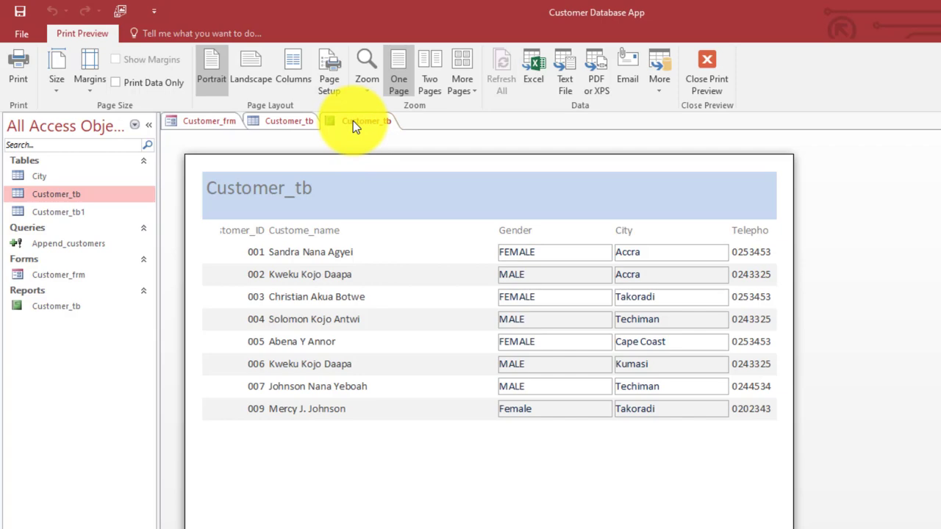
- Open the Customer_tb report in Design View and change its header title to "Customer List"
right_click(353, 120)
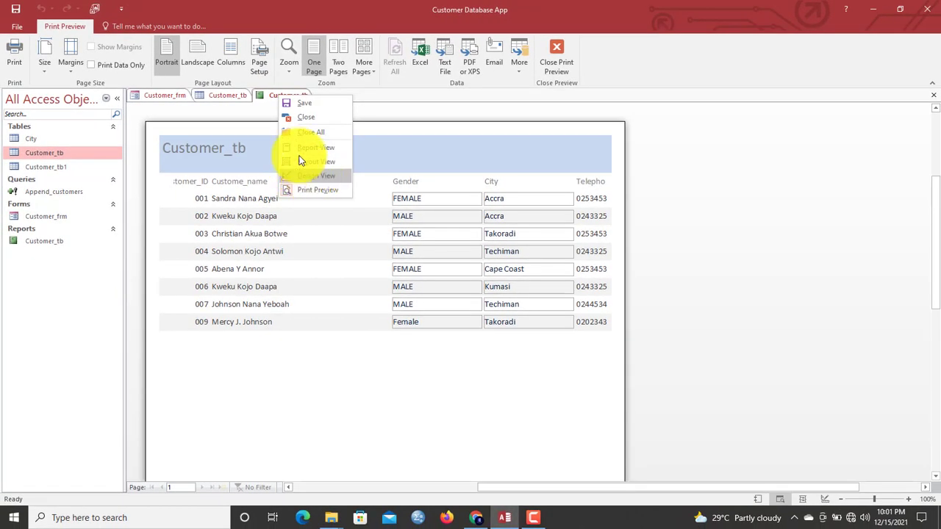
right_click(279, 94)
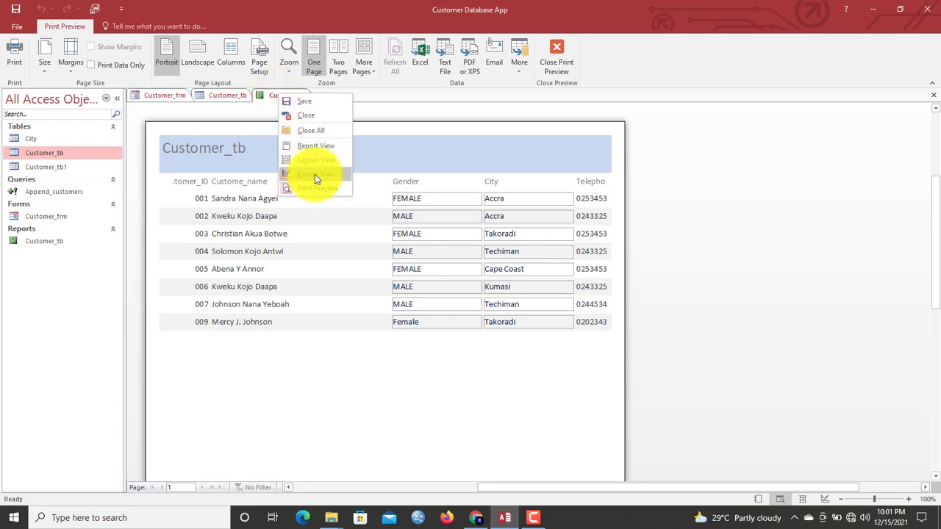
click(315, 175)
click(225, 144)
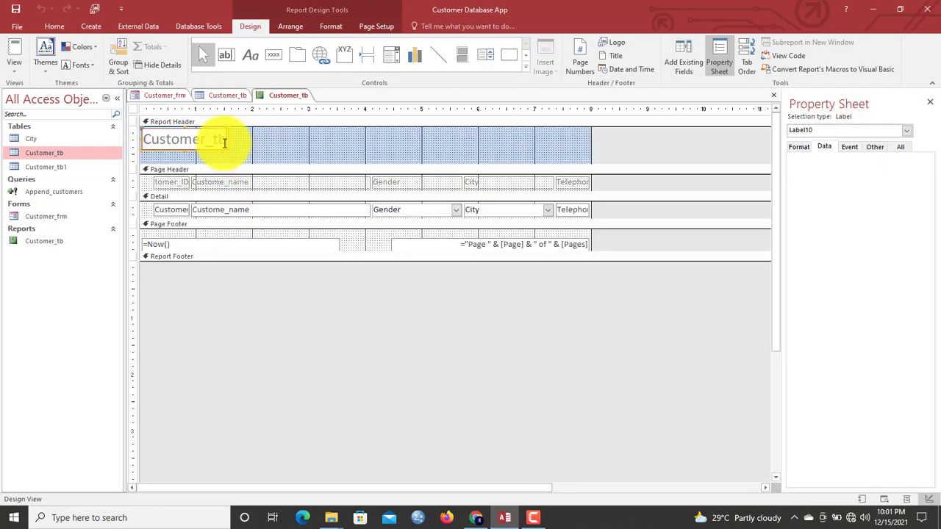
drag(225, 142, 51, 109)
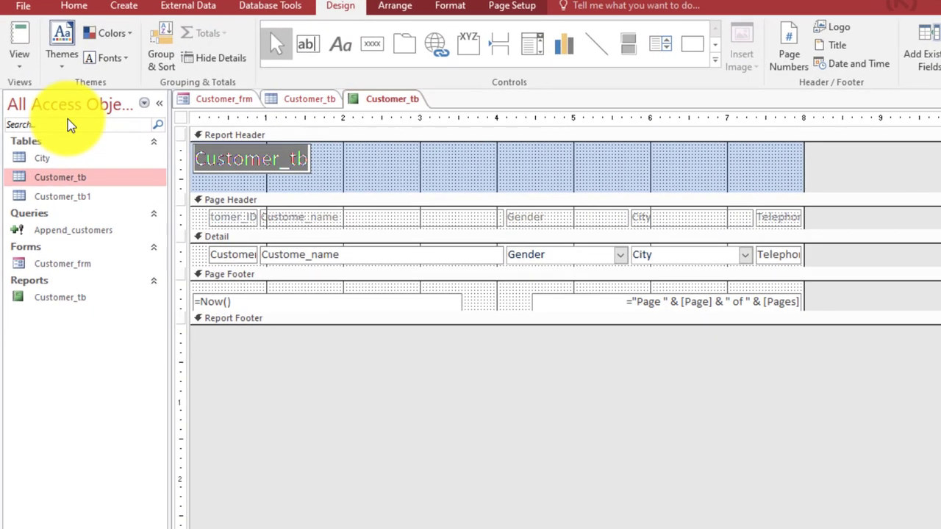
text(Customer )
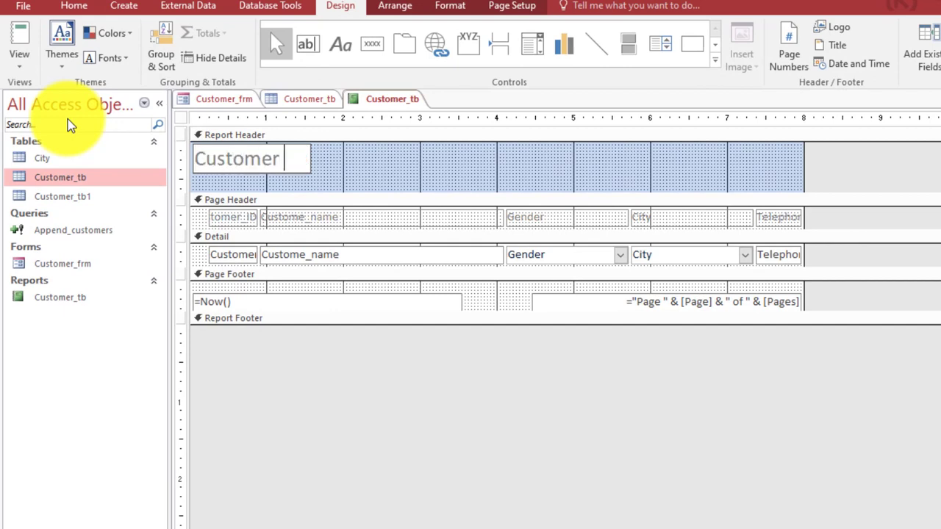
text(List)
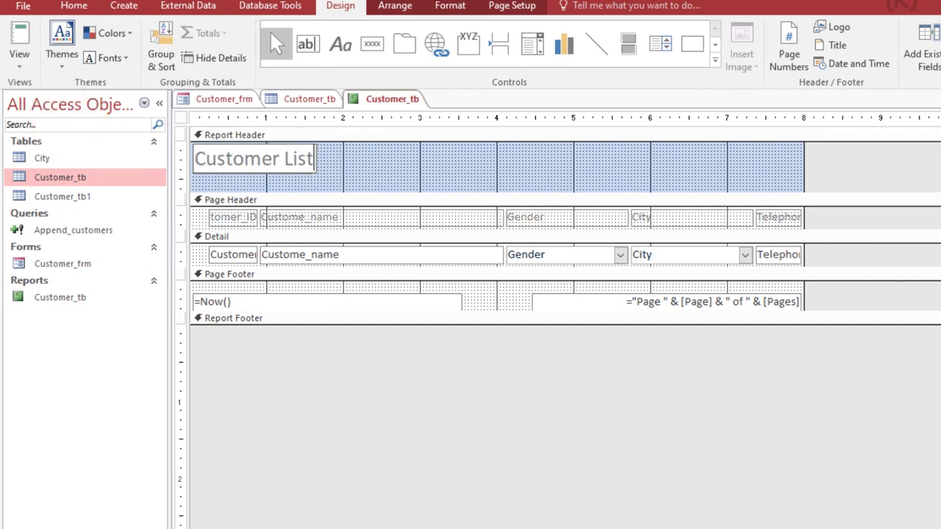
click(378, 174)
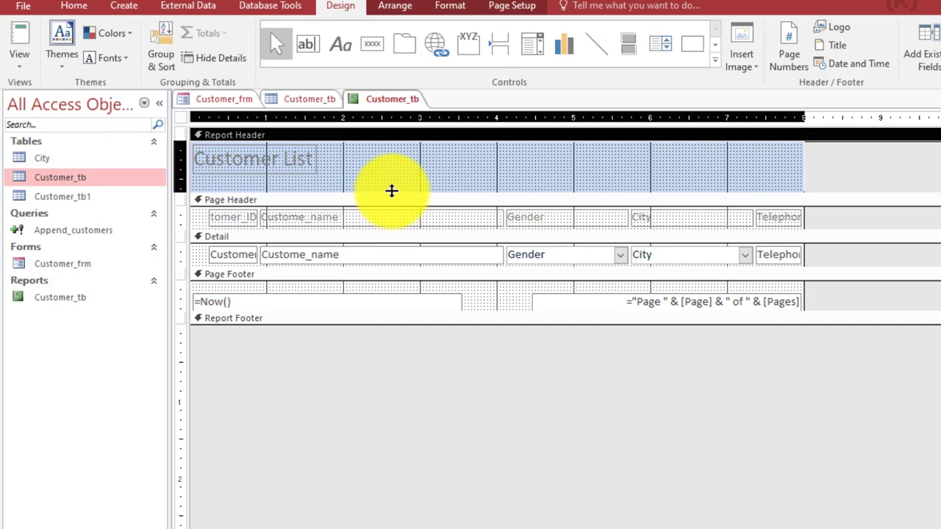
- Heighten the report header to about 1.46" and add a label reading "DATATECHS" beneath the title, about 2.38" wide and 0.38" high
drag(391, 191, 386, 252)
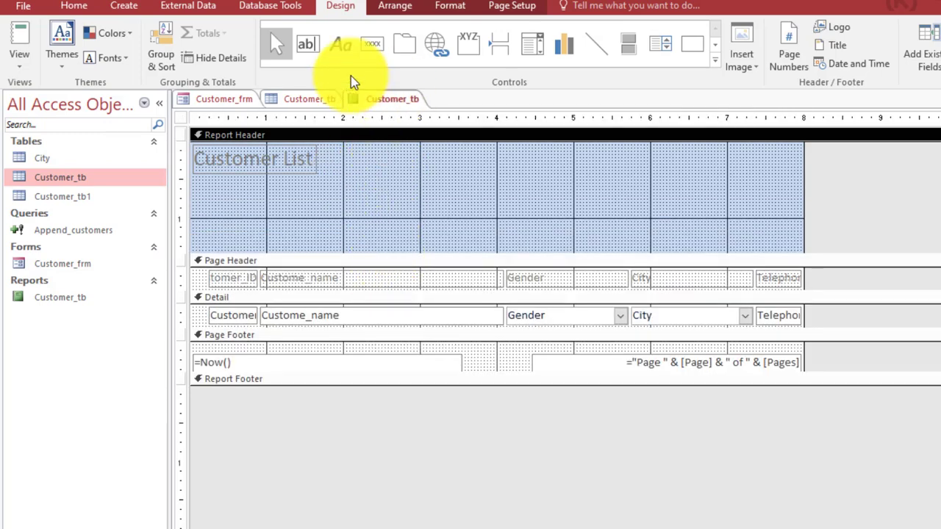
click(341, 45)
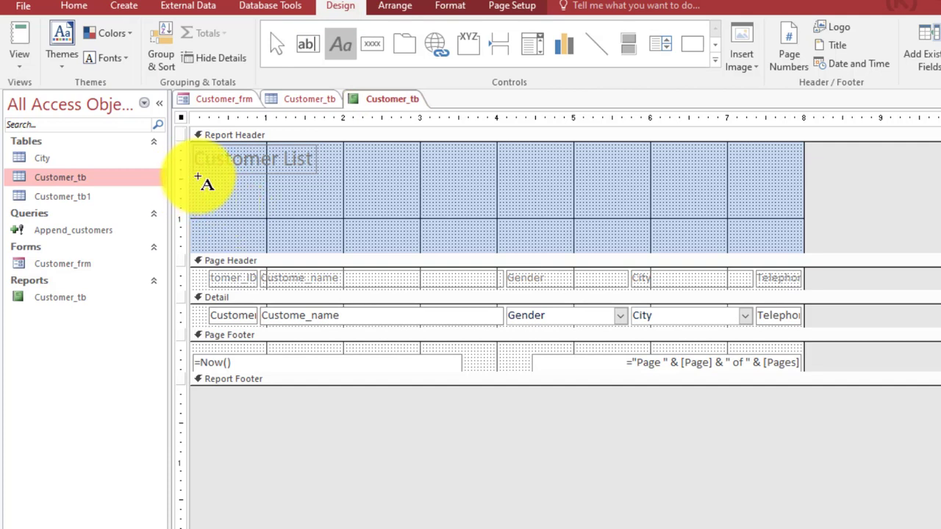
mouse_move(198, 179)
mouse_down()
mouse_move(239, 201)
mouse_move(383, 203)
mouse_up()
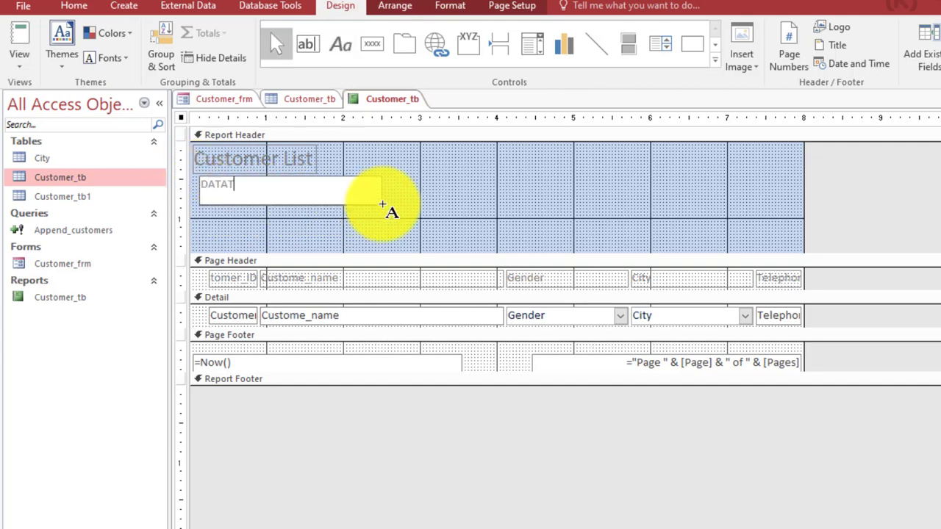
text(DATATECHS)
click(450, 199)
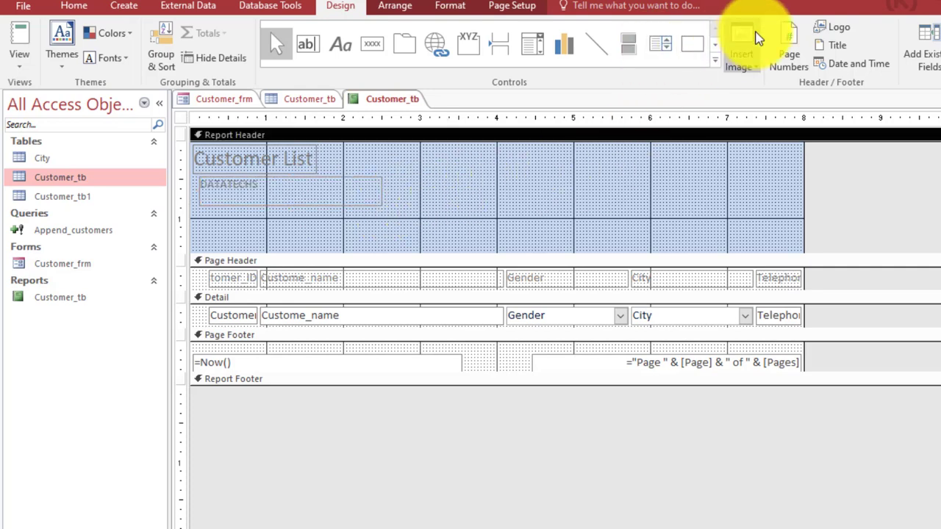
- Insert the picture "WhatsApp Image 2021-09-16 at 12.04.45" from Pictures into the middle of the report header, about 1.29" by 0.83"
click(750, 57)
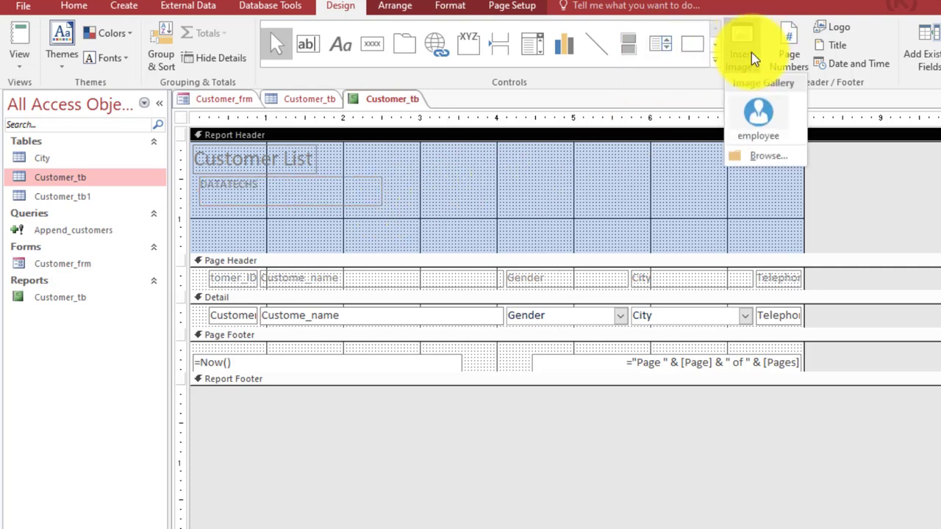
click(763, 157)
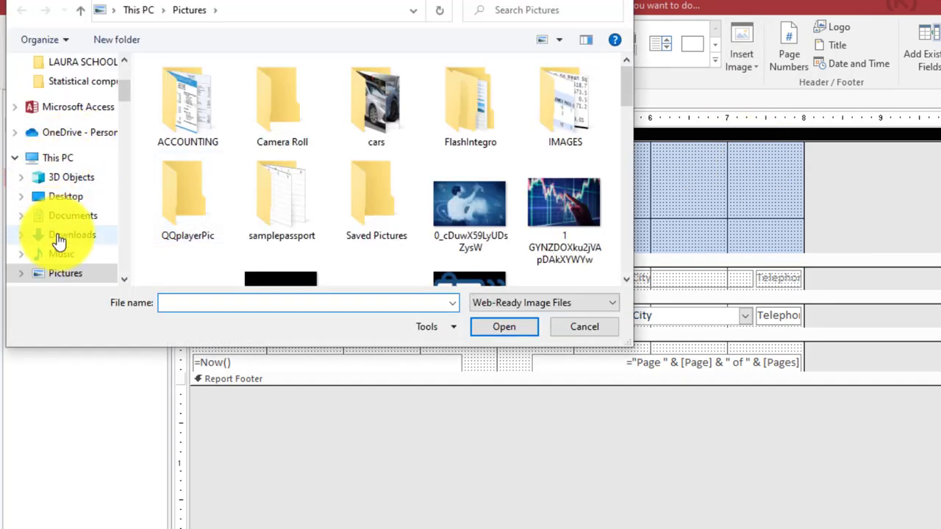
drag(632, 79, 643, 267)
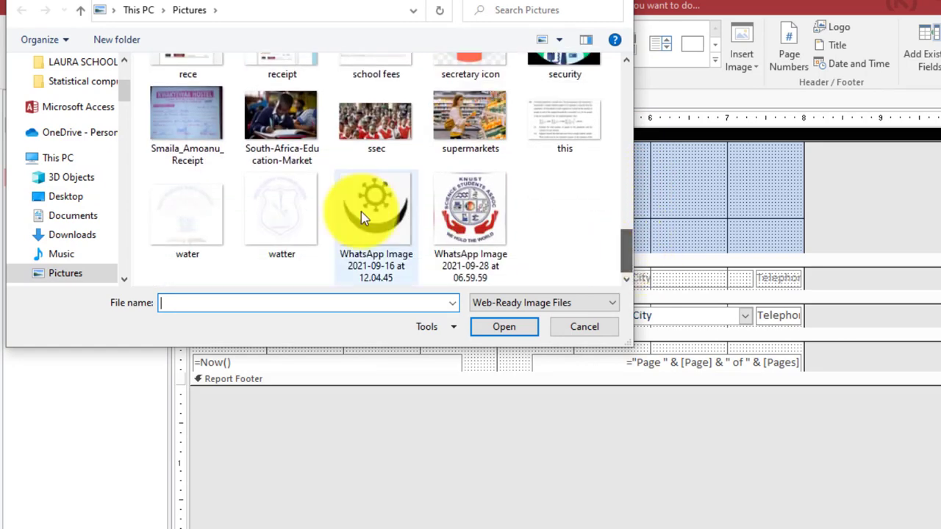
click(341, 203)
click(485, 329)
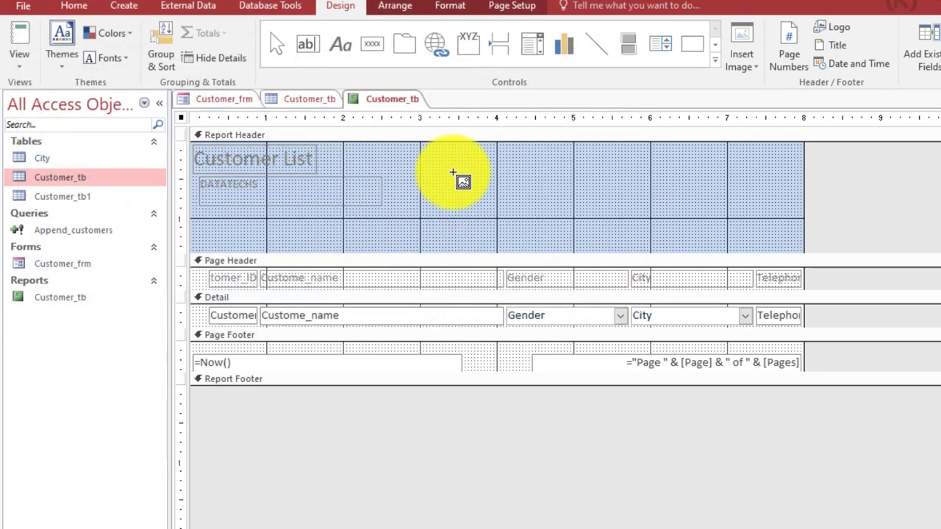
mouse_move(466, 160)
mouse_down()
mouse_move(465, 174)
mouse_move(564, 220)
mouse_up()
click(647, 212)
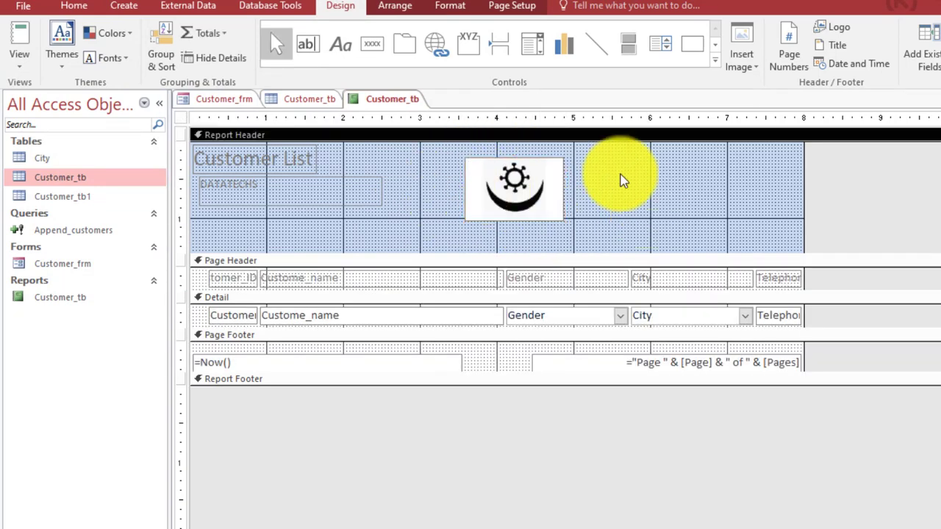
- Set the report header section's fill to white (Background 1)
click(450, 5)
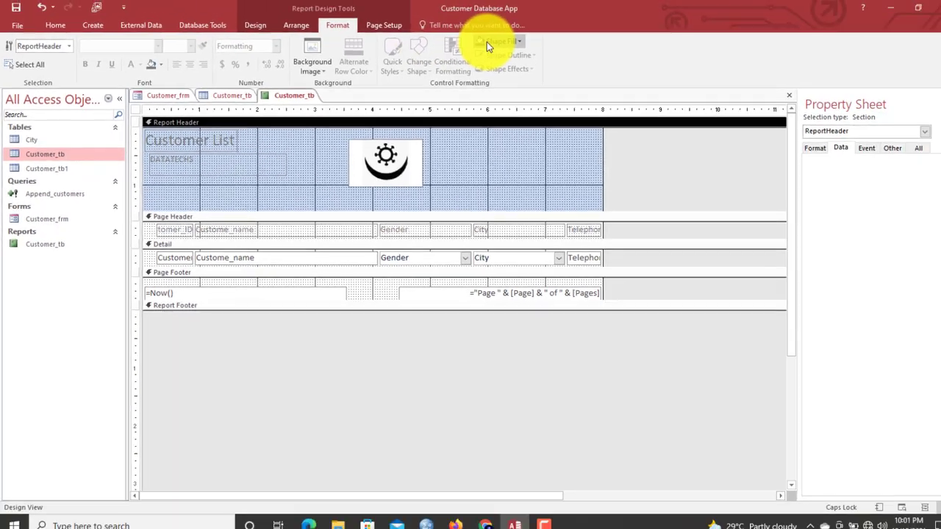
click(669, 26)
click(469, 82)
- Set the Size Mode of the header's logo image to Stretch
click(366, 157)
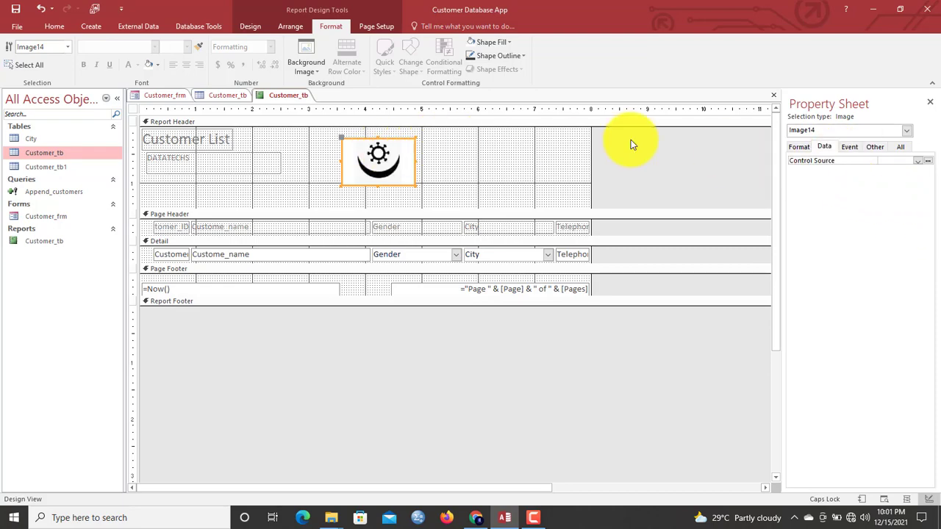
click(804, 146)
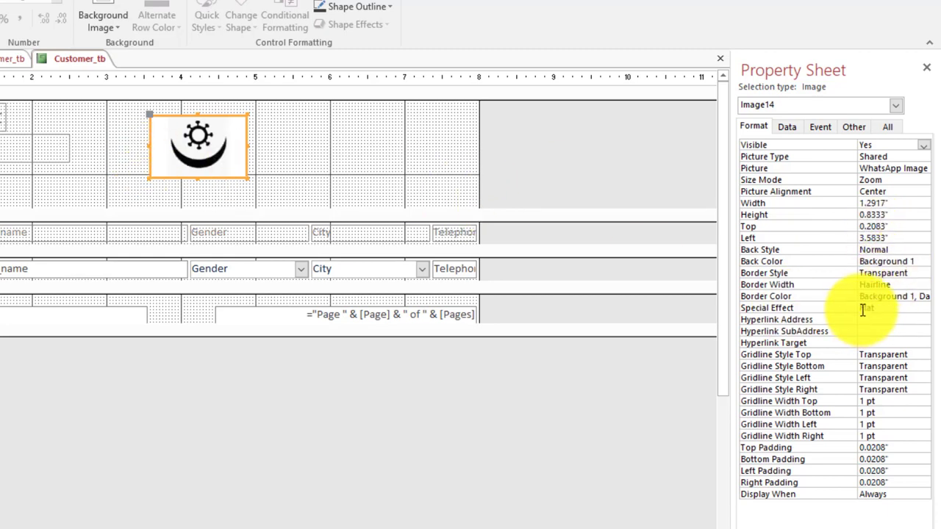
click(924, 181)
click(894, 212)
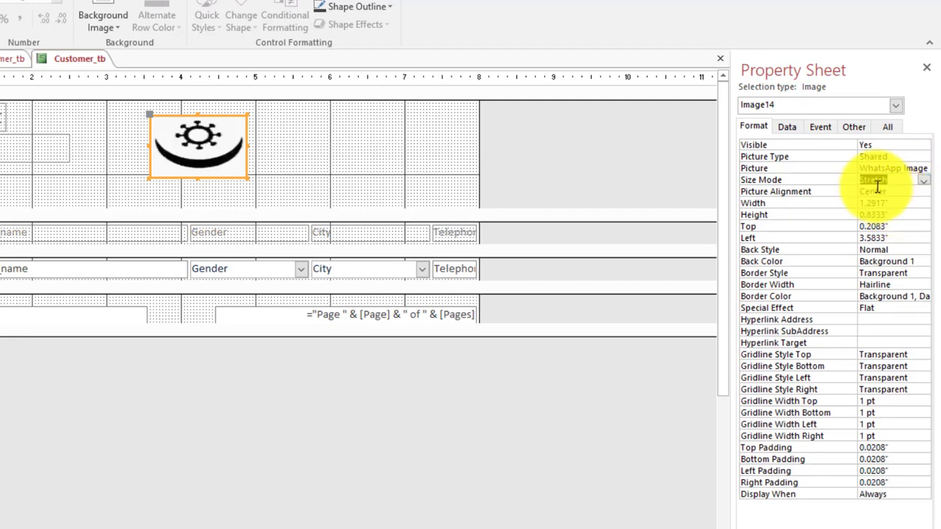
click(315, 136)
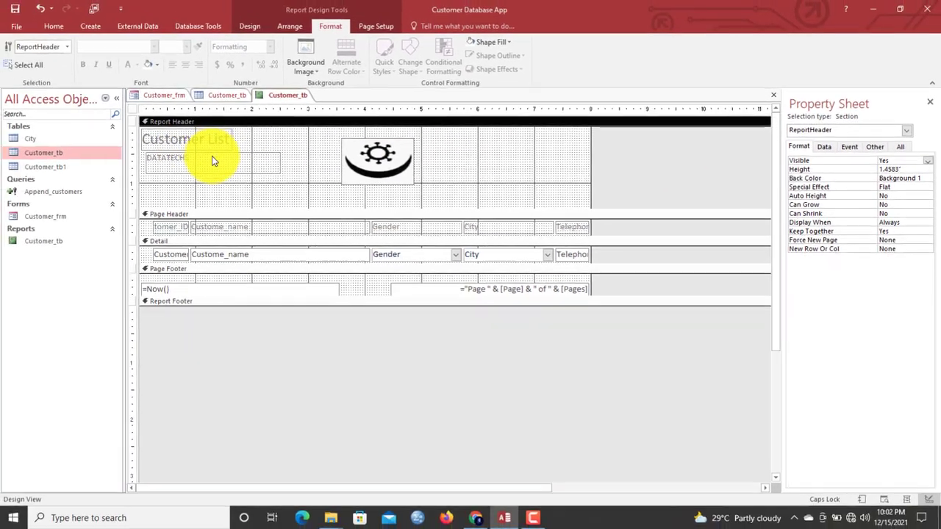
- Move the DATATECHS label beneath the logo, shift the logo up, and center the label's text
click(212, 157)
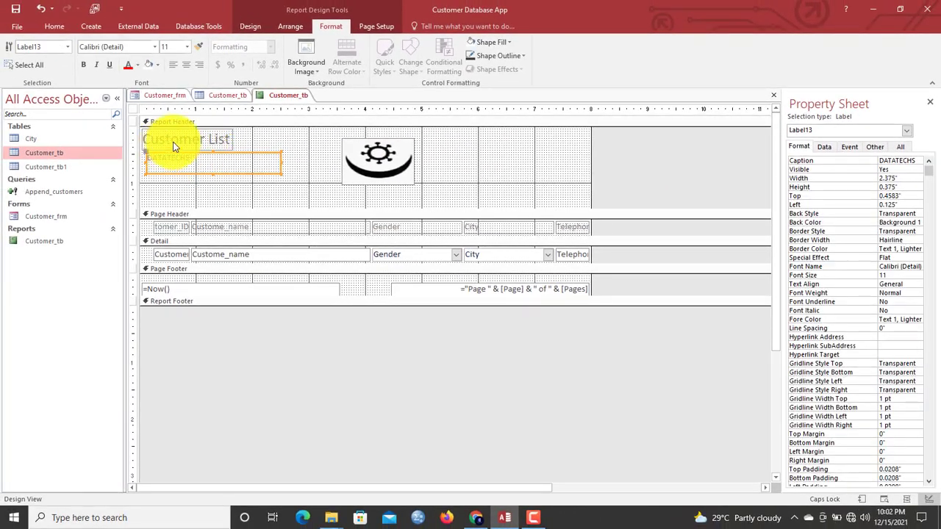
drag(166, 153, 381, 193)
click(368, 180)
shift+click(379, 195)
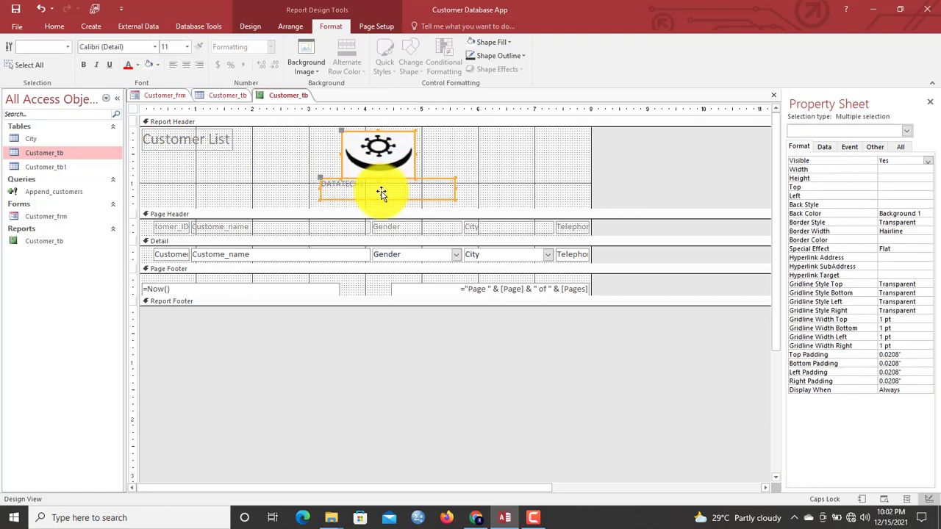
click(263, 169)
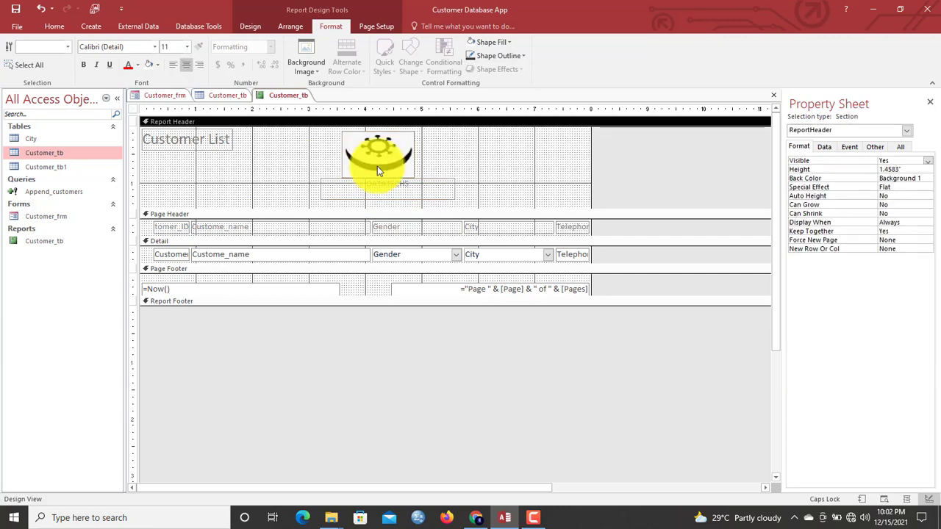
- Shrink the logo image slightly from its lower-left corner and move the DATATECHS label up directly beneath it
click(374, 192)
click(183, 140)
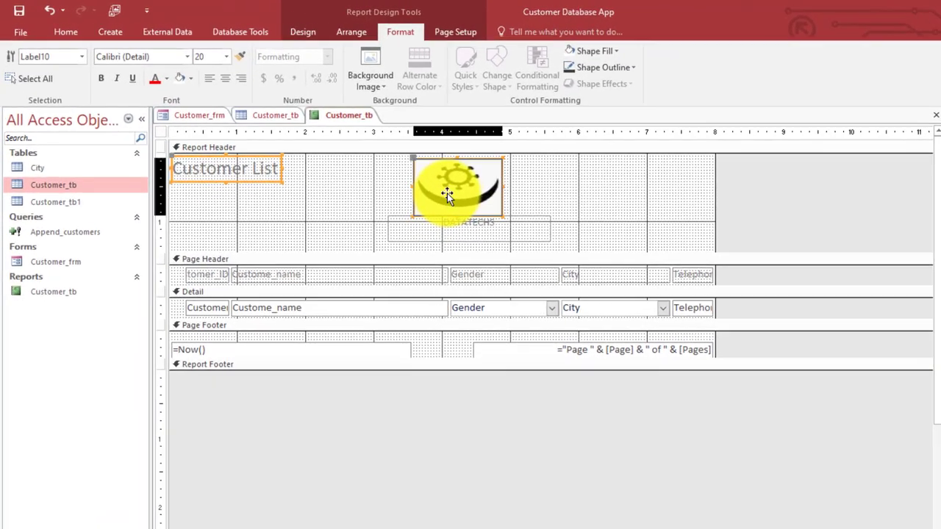
click(379, 166)
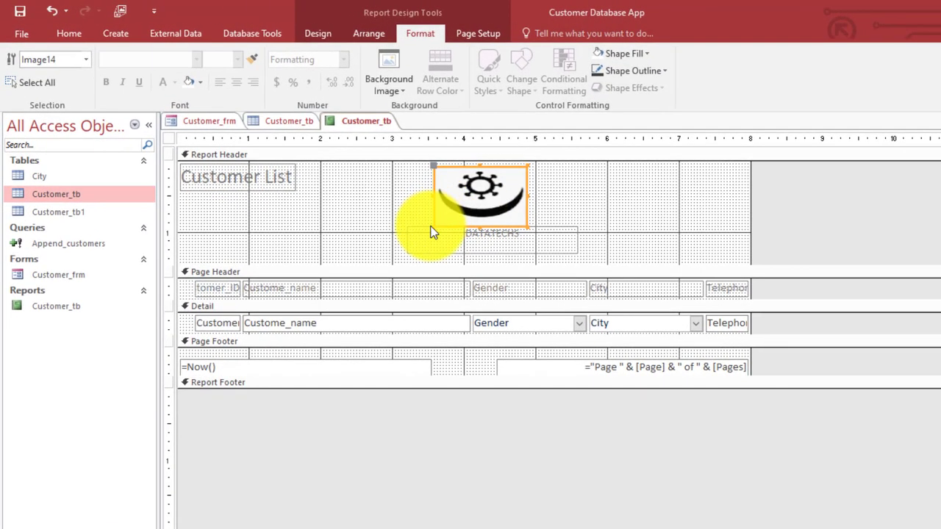
drag(434, 226, 445, 212)
click(490, 242)
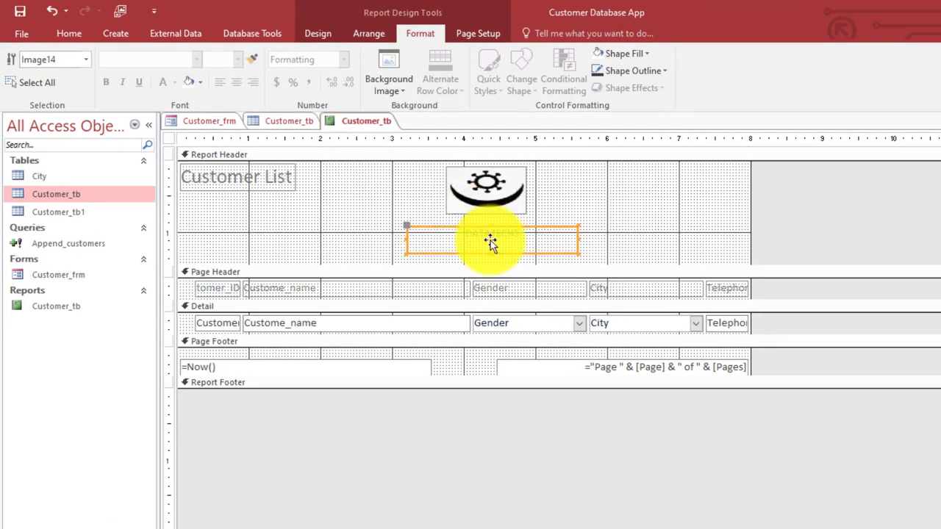
key(Up)
key(Up)
key(Up)
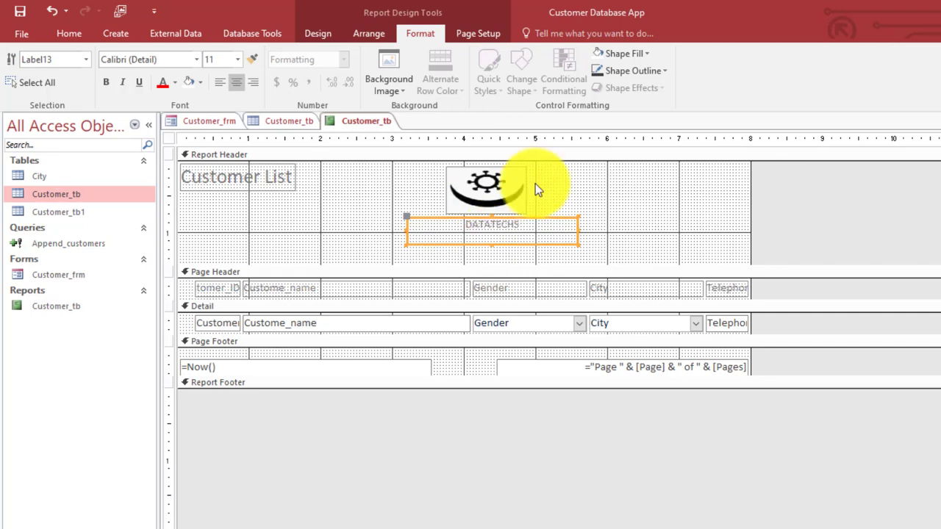
- Shift the logo and the DATATECHS label together slightly to the left in the report header
drag(544, 179, 409, 255)
key(Left)
key(Left)
key(Left)
key(Left)
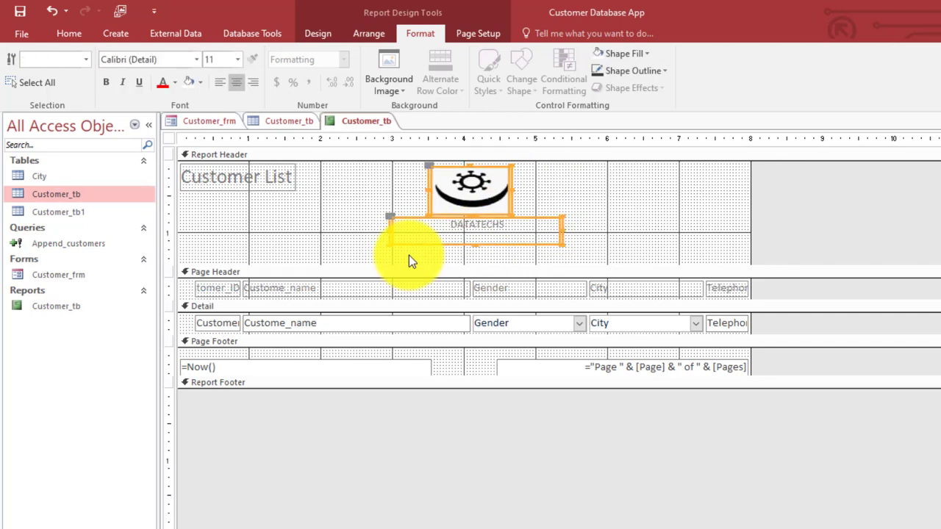
click(326, 196)
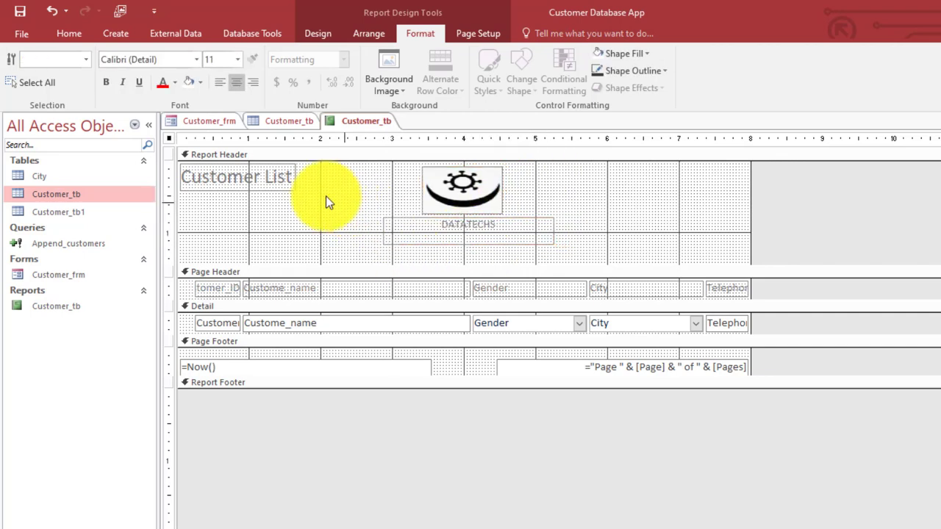
- Move the Customer List title beneath the DATATECHS label, underline it, and extend the report header to leave space below it
click(263, 188)
drag(278, 199, 479, 272)
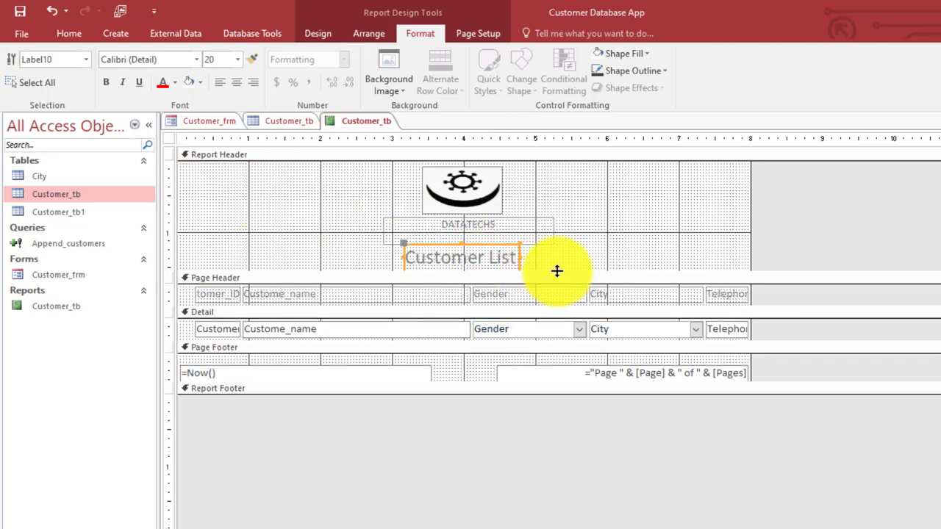
drag(556, 271, 519, 285)
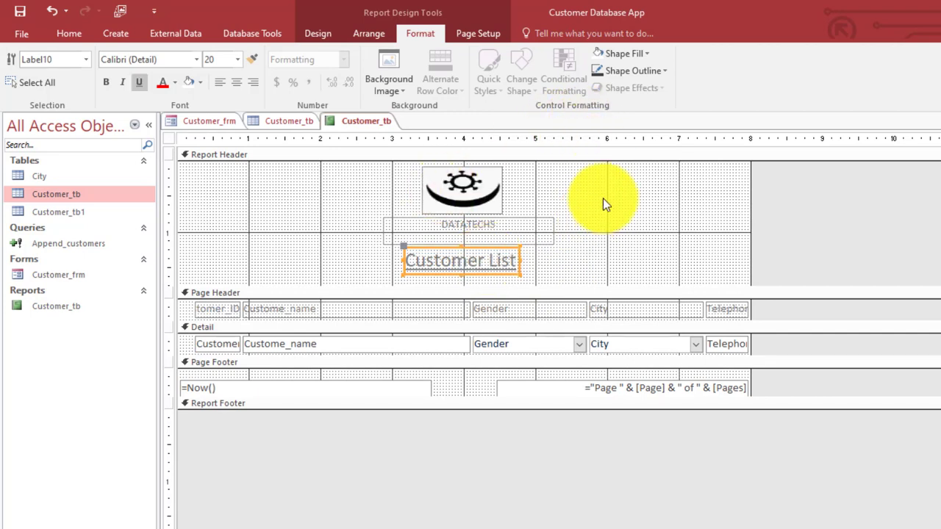
- Set the font of the DATATECHS and Customer List header labels to Arial Black
drag(601, 212, 443, 277)
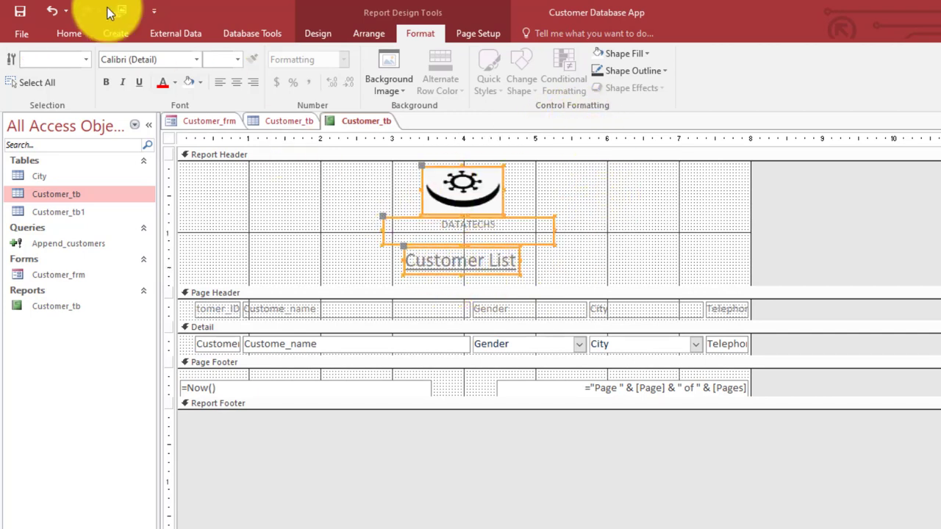
click(200, 63)
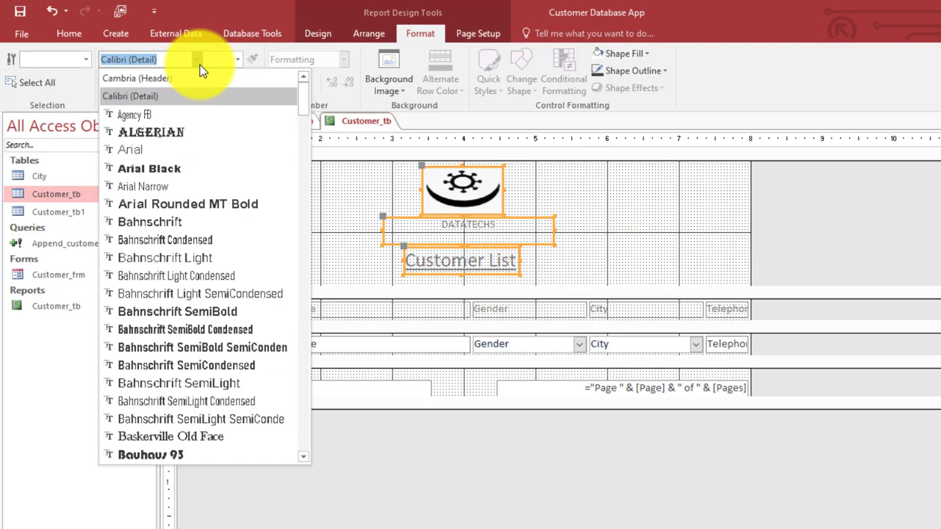
click(174, 169)
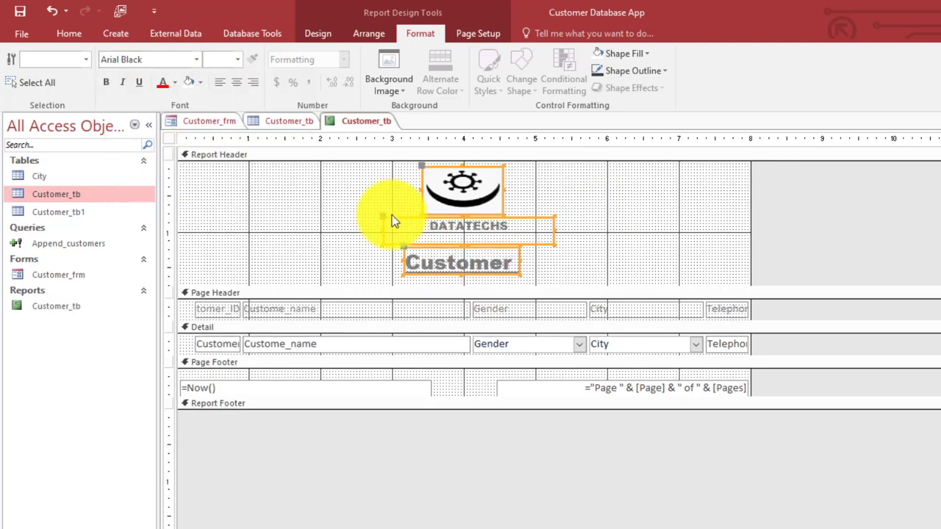
- Set the font color of the DATATECHS and Customer List labels in the report header to black
click(615, 247)
click(473, 236)
shift+click(456, 260)
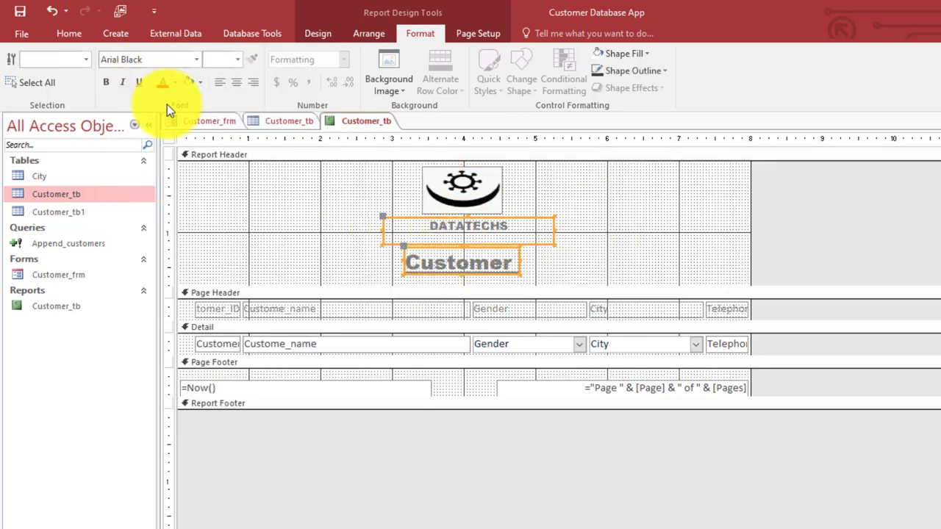
click(176, 82)
click(177, 131)
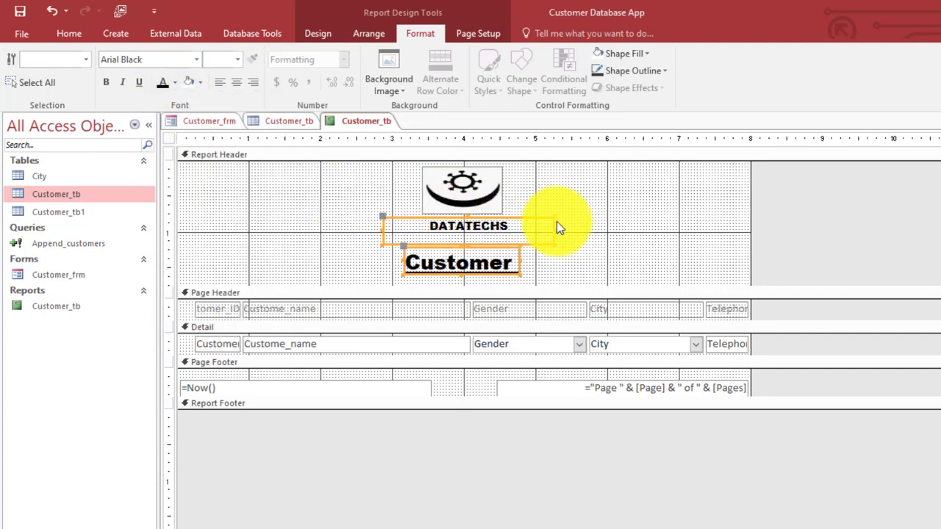
click(607, 224)
- Set the Customer List title's font size to 12 and center its text
click(462, 267)
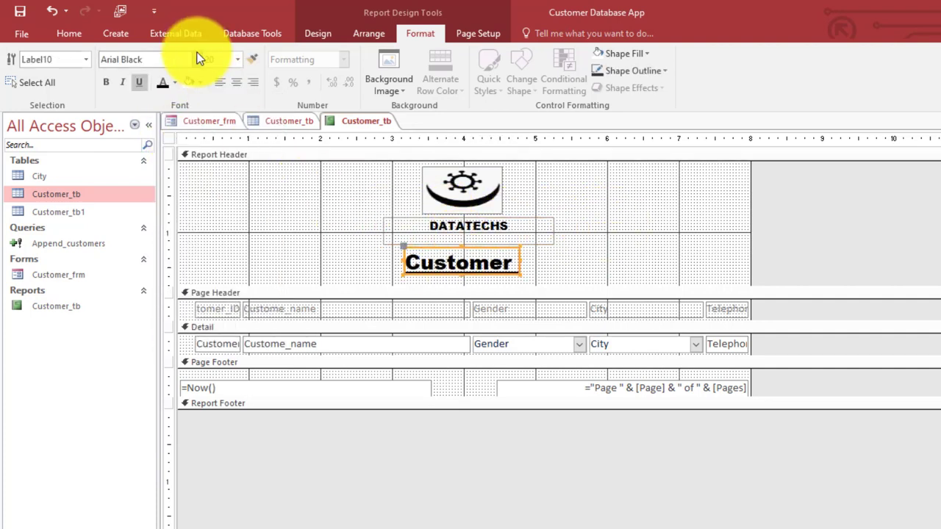
click(238, 59)
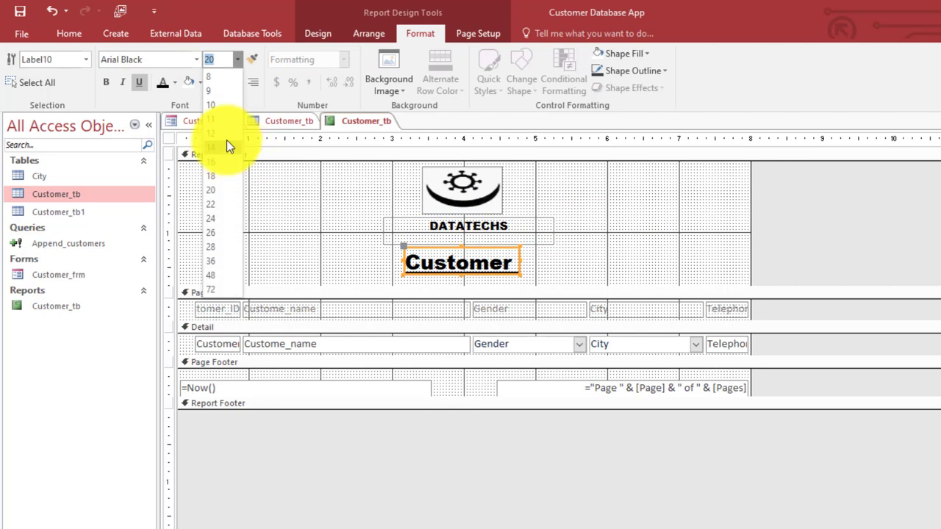
click(223, 128)
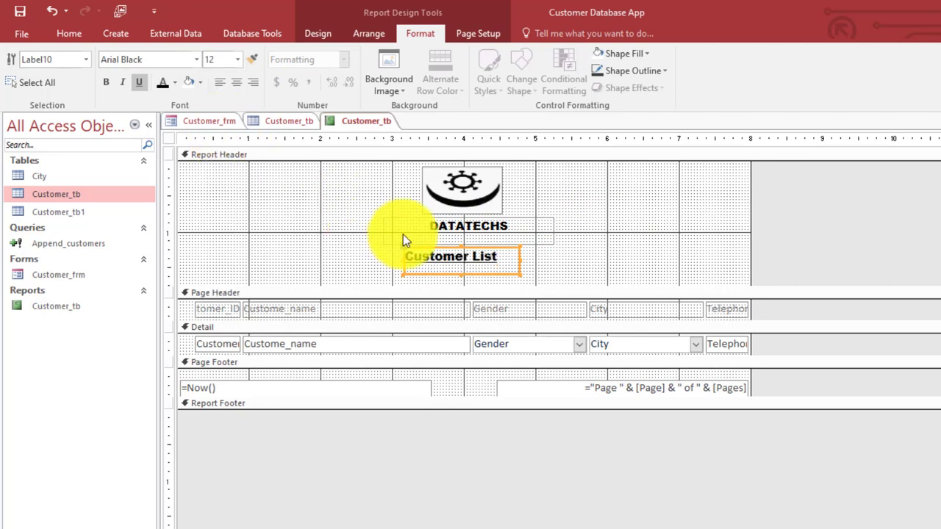
key(ctrl+e)
- Set the font size of the DATATECHS label in the report header to 16
click(464, 234)
click(235, 63)
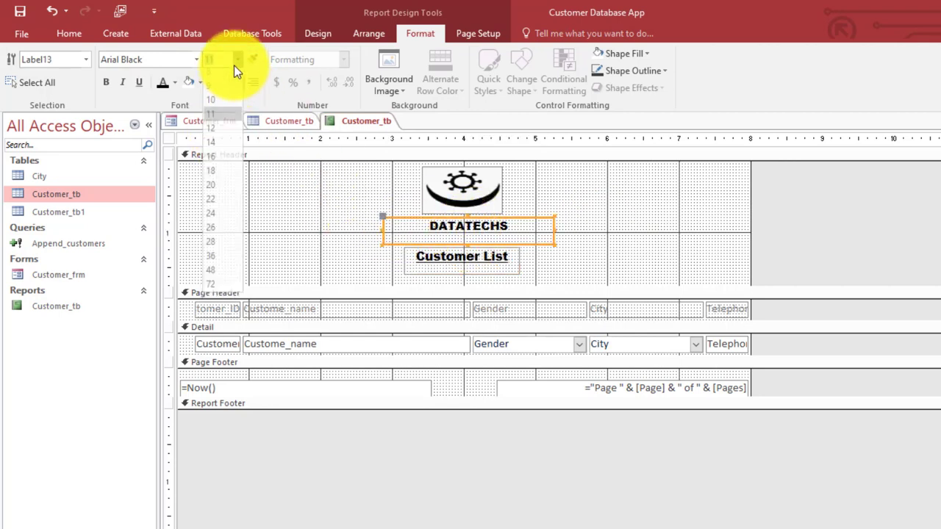
click(214, 158)
click(622, 238)
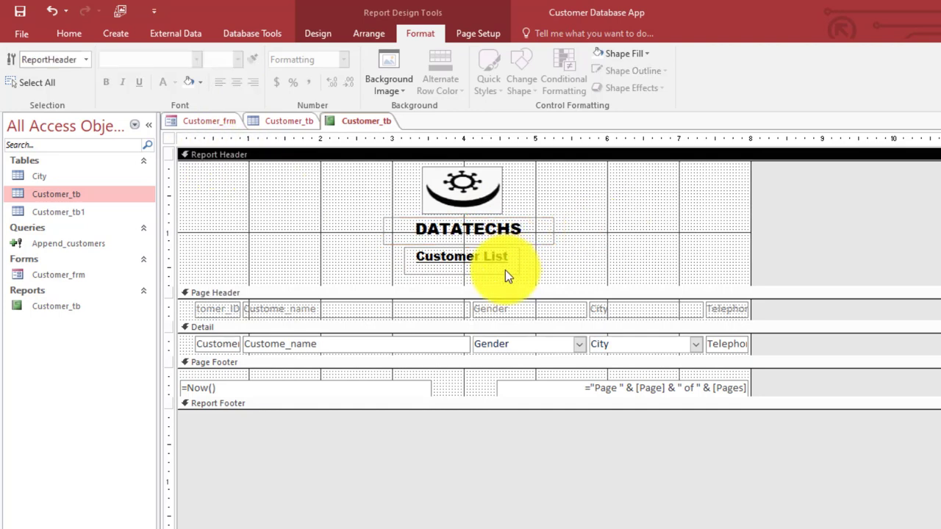
- Reduce the report header's height slightly and draw a thin rectangle about 8 inches wide beneath the Customer List title
drag(516, 285, 517, 282)
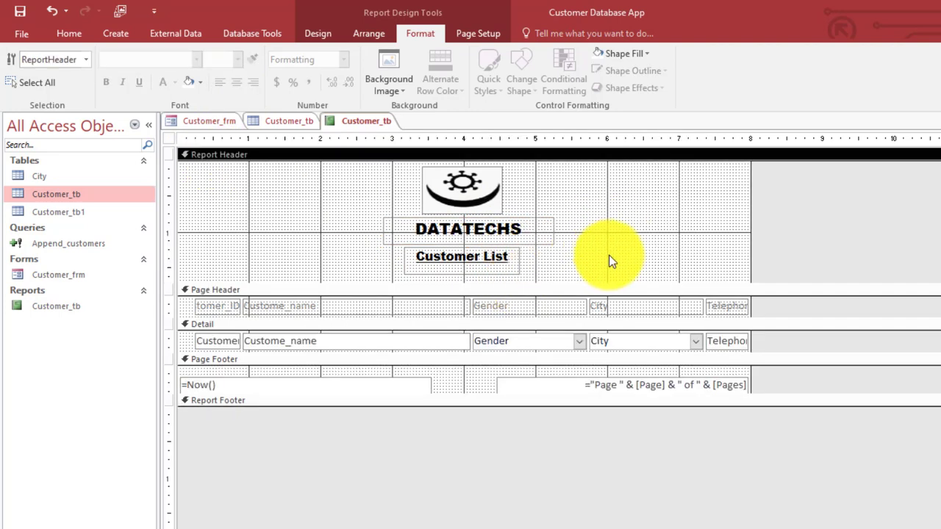
click(320, 36)
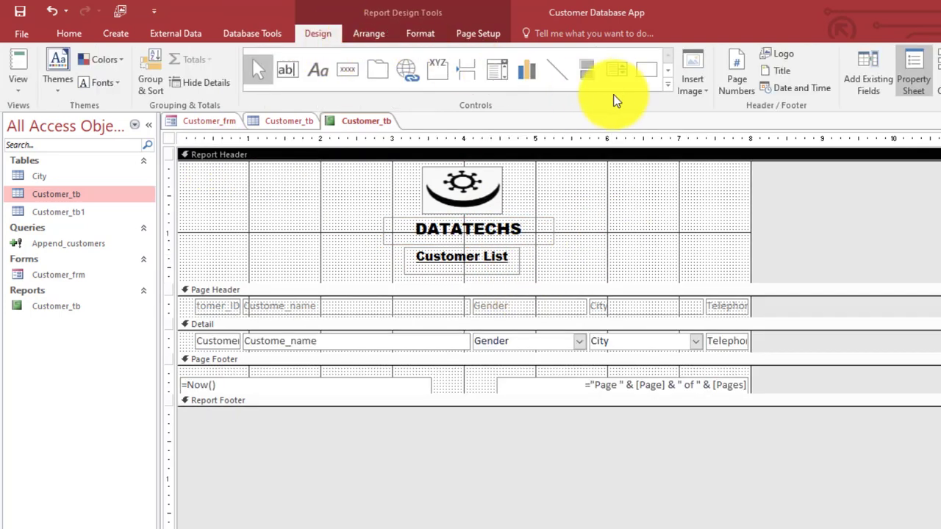
click(642, 76)
drag(185, 277, 750, 282)
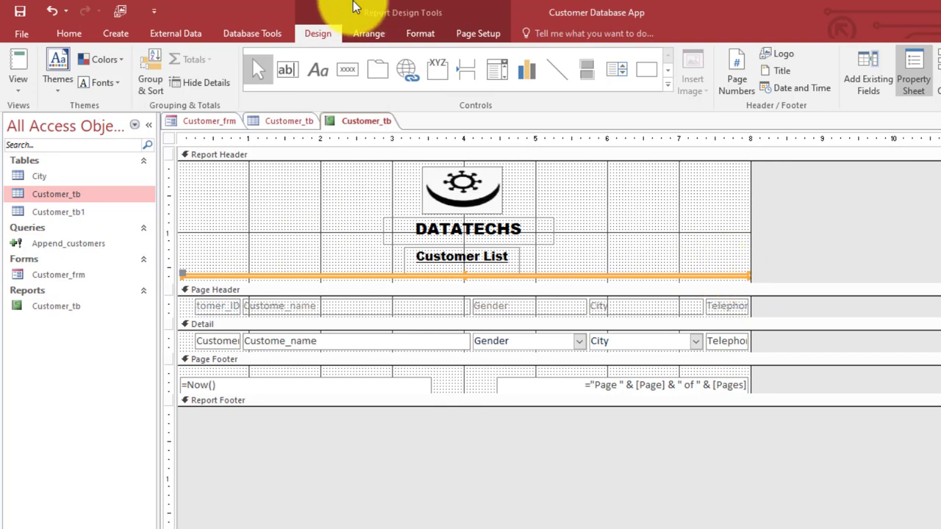
- Give the thin rectangle beneath the Customer List title a black fill and a black outline
click(436, 36)
click(618, 54)
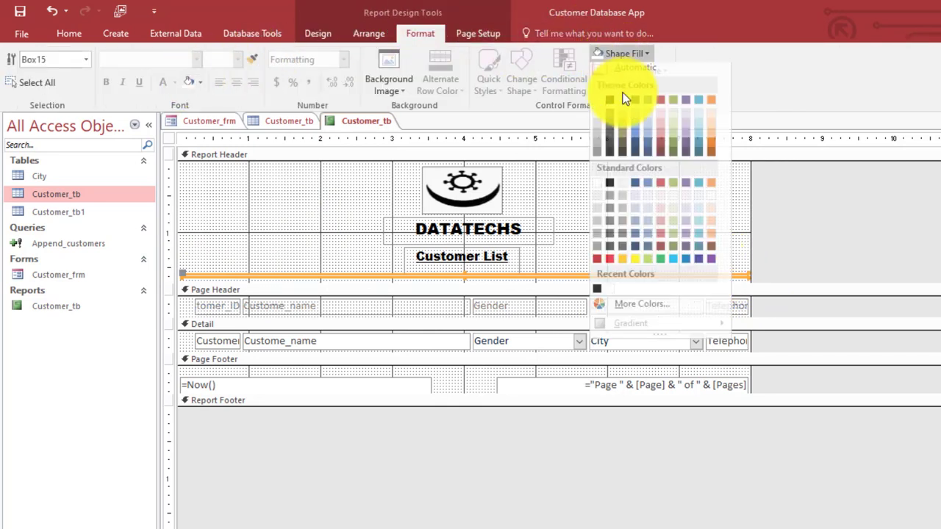
click(611, 107)
click(640, 73)
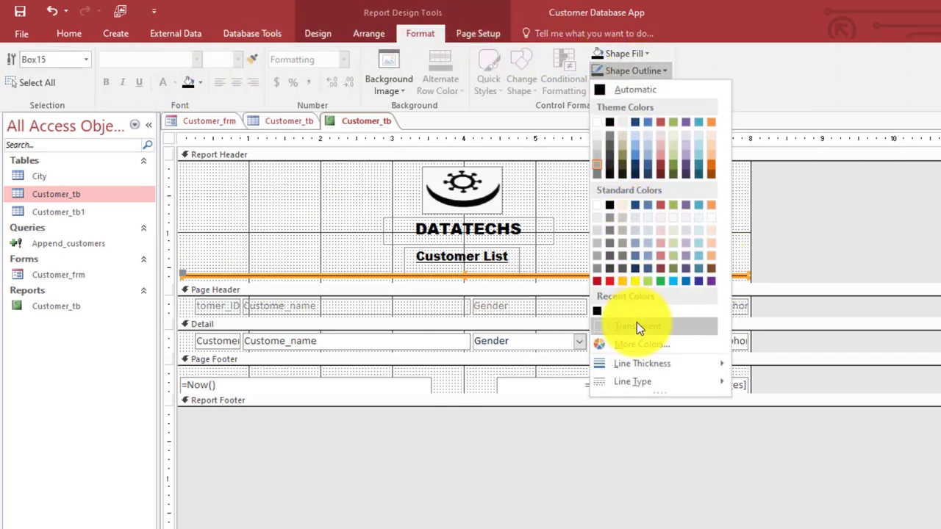
click(597, 311)
click(294, 237)
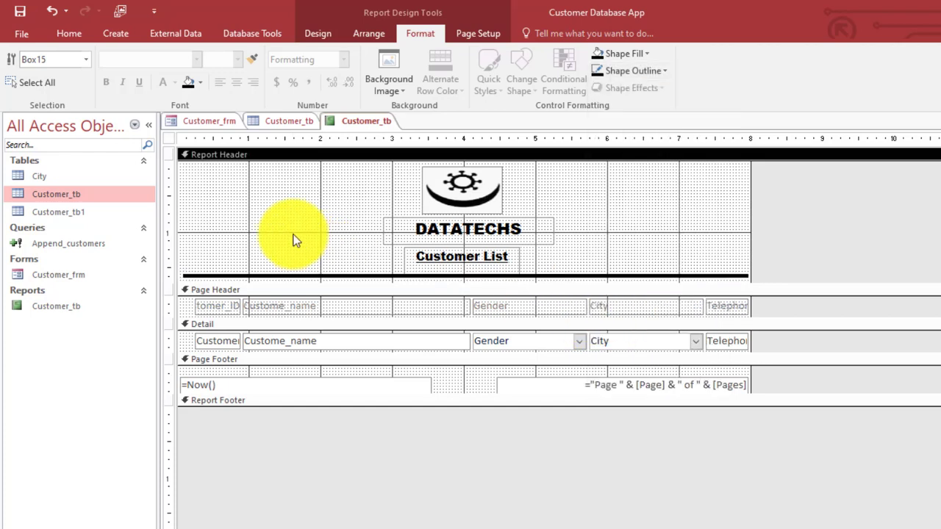
- Change the caption of the Customer_ID column label in the page header to ID
click(213, 307)
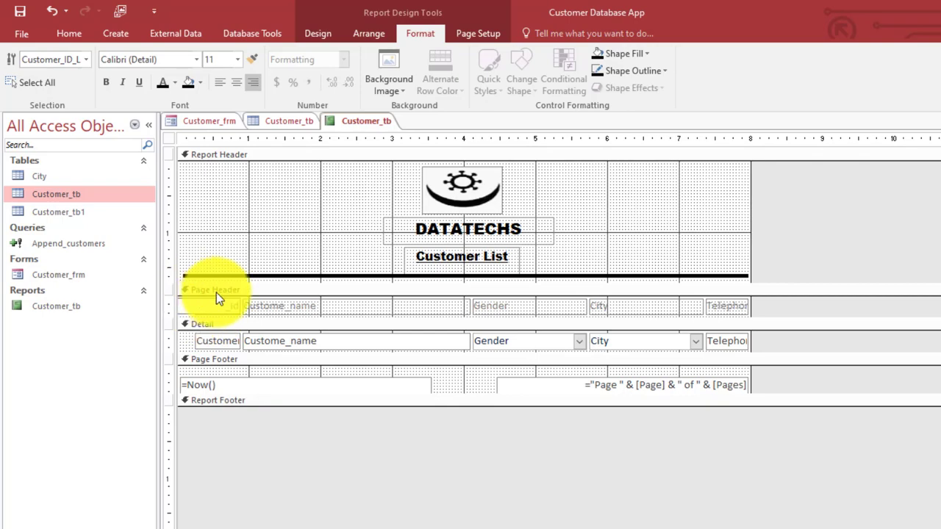
key(Delete)
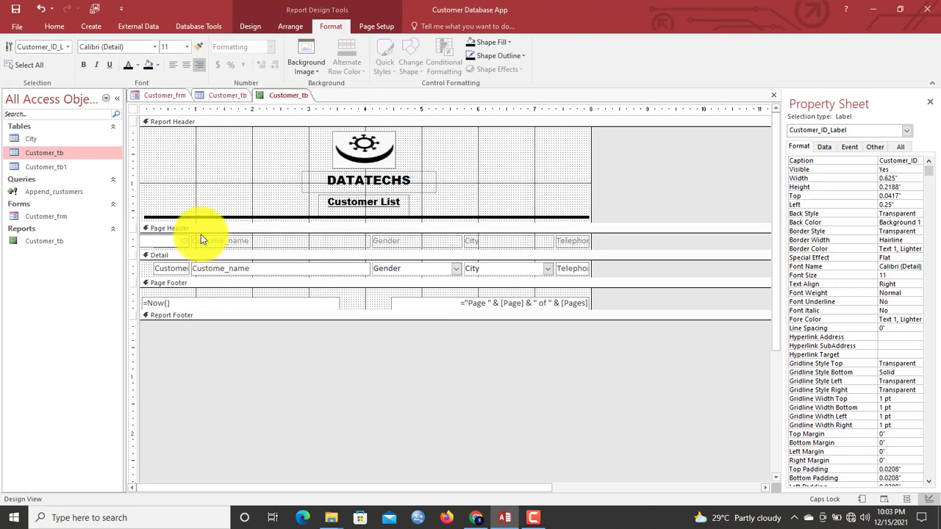
click(195, 204)
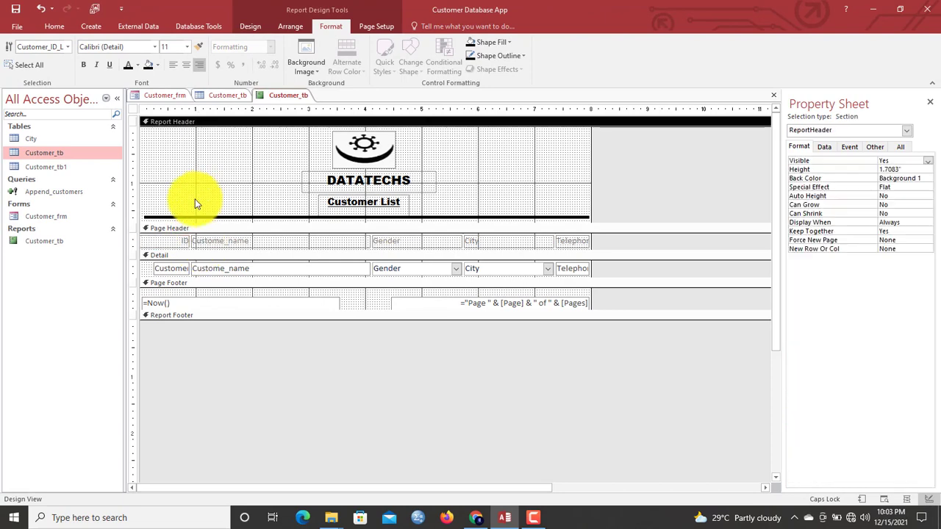
- Align the ID label and the Customer_ID detail field to the left and size both to the widest
click(175, 243)
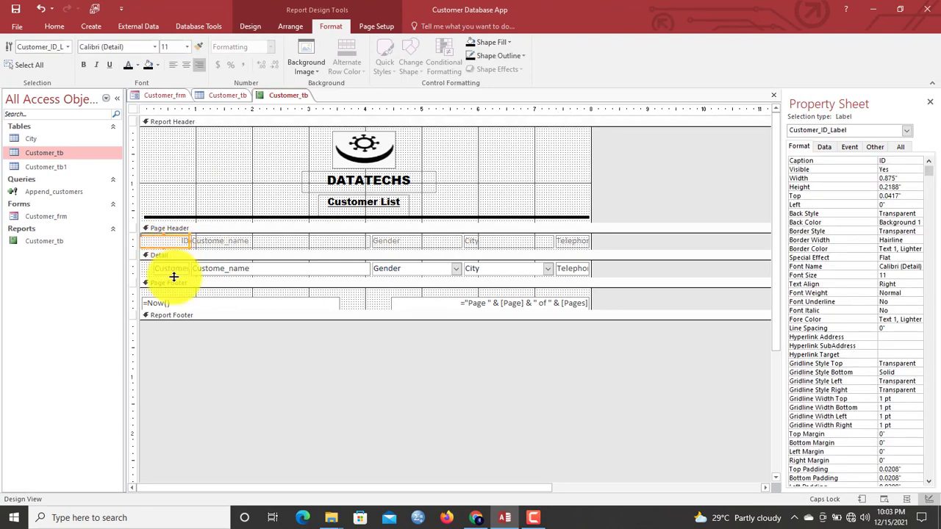
shift+click(177, 272)
right_click(177, 271)
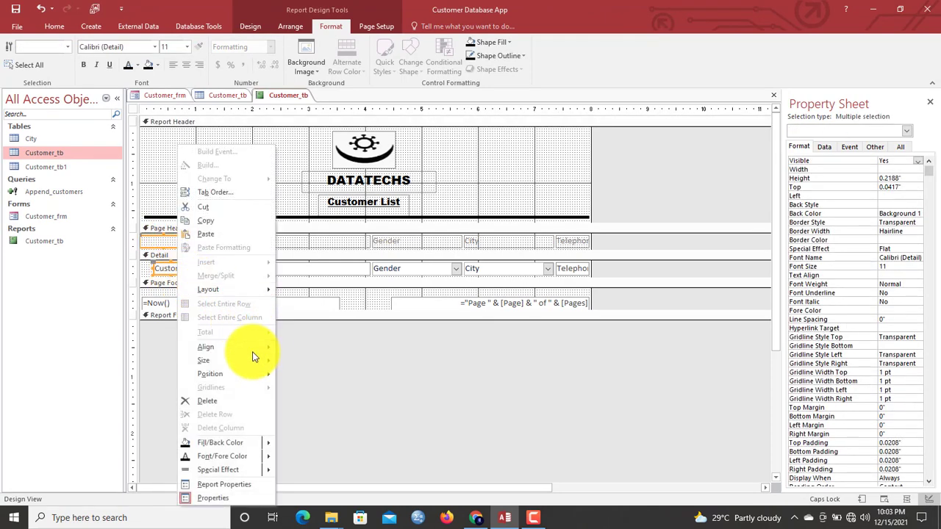
click(311, 349)
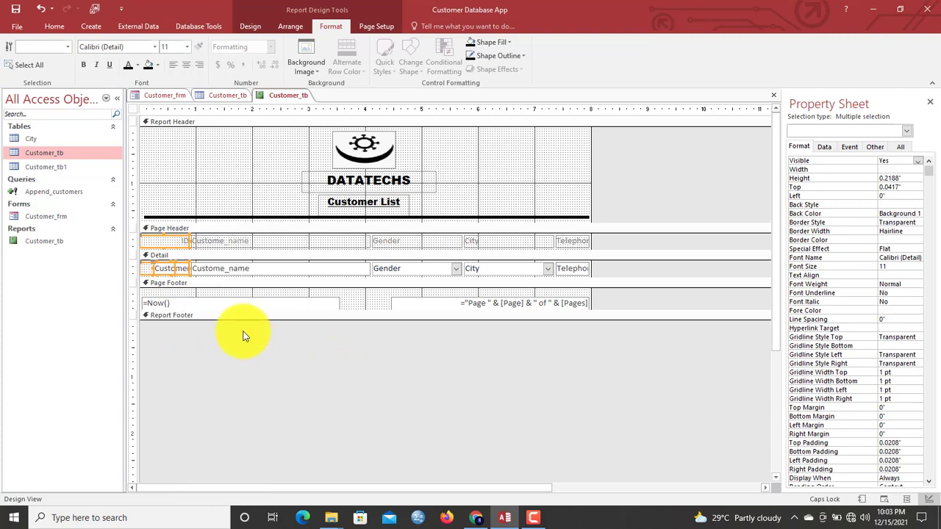
right_click(159, 264)
mouse_move(225, 361)
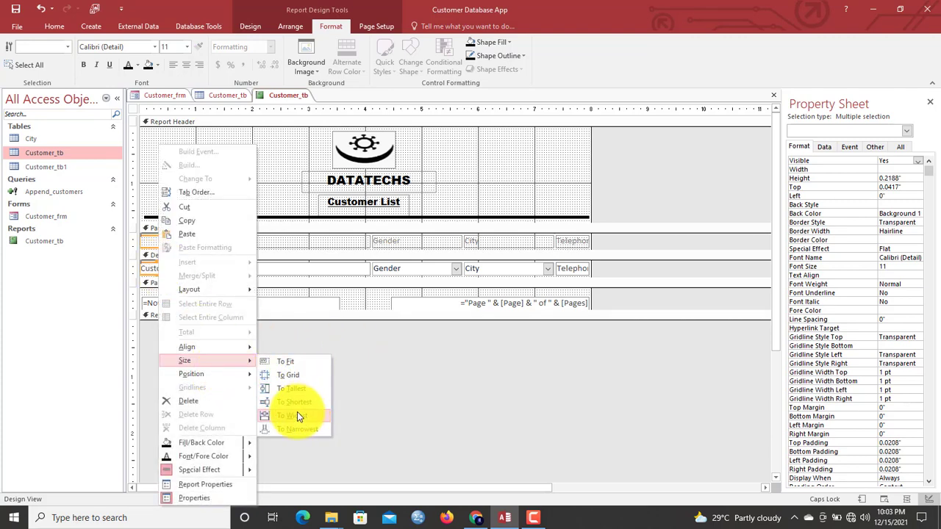
click(298, 416)
- Widen the report to about 8.4 inches and switch its page orientation to landscape
click(250, 246)
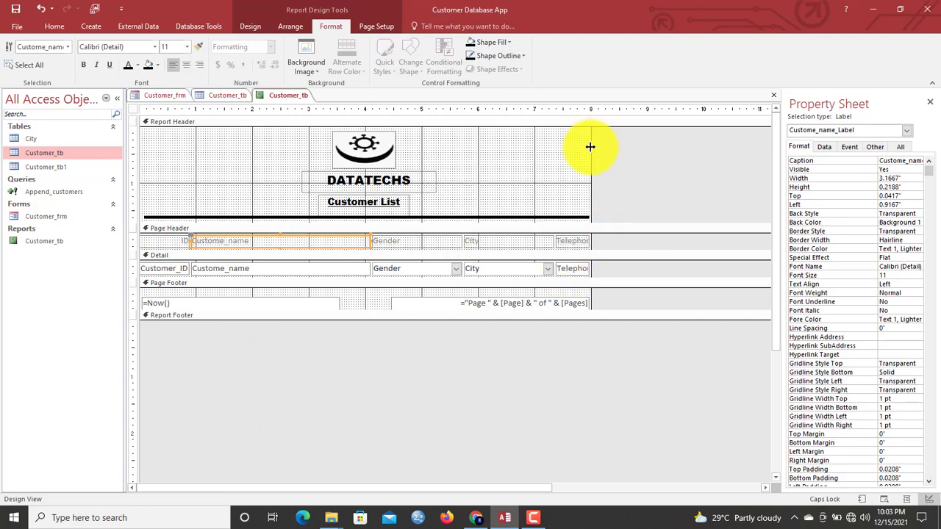
drag(589, 147, 645, 184)
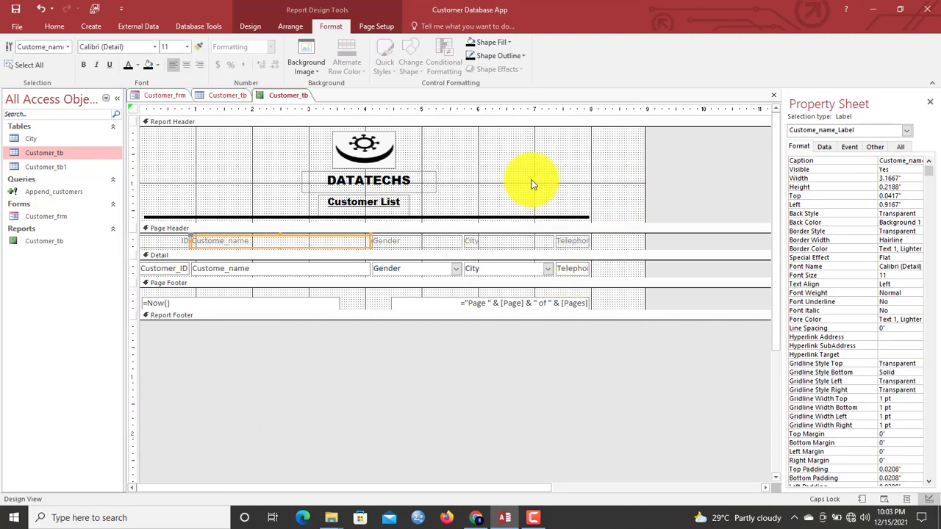
click(610, 152)
drag(644, 145, 614, 222)
click(377, 34)
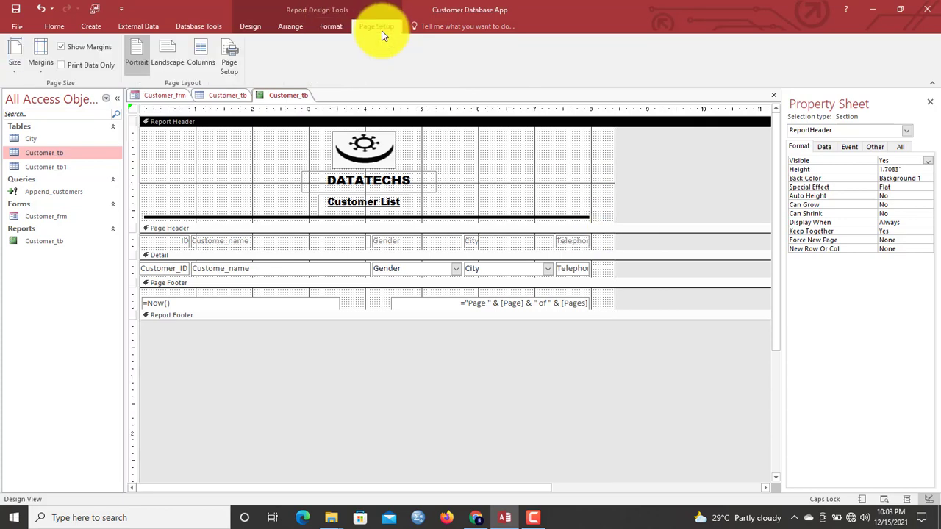
click(167, 69)
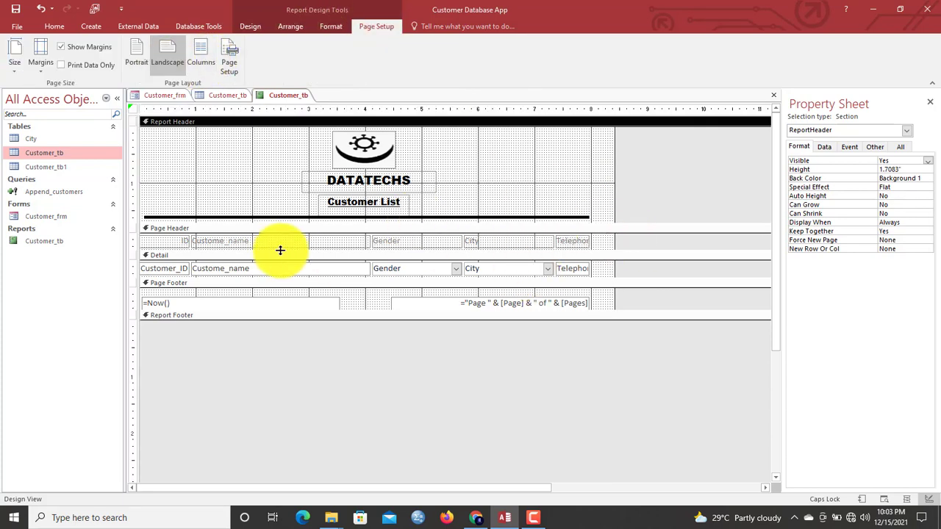
- Change the caption of the ID column label in the page header to Customer ID
click(144, 241)
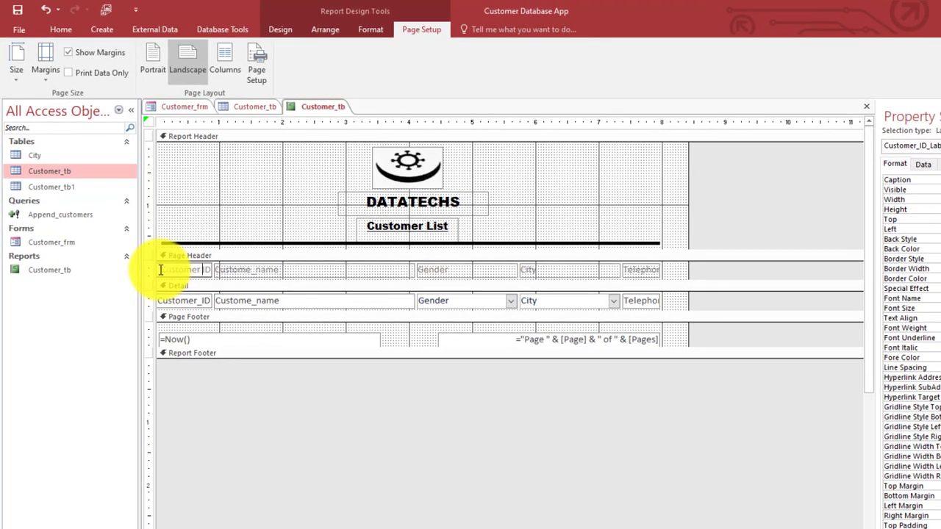
click(206, 176)
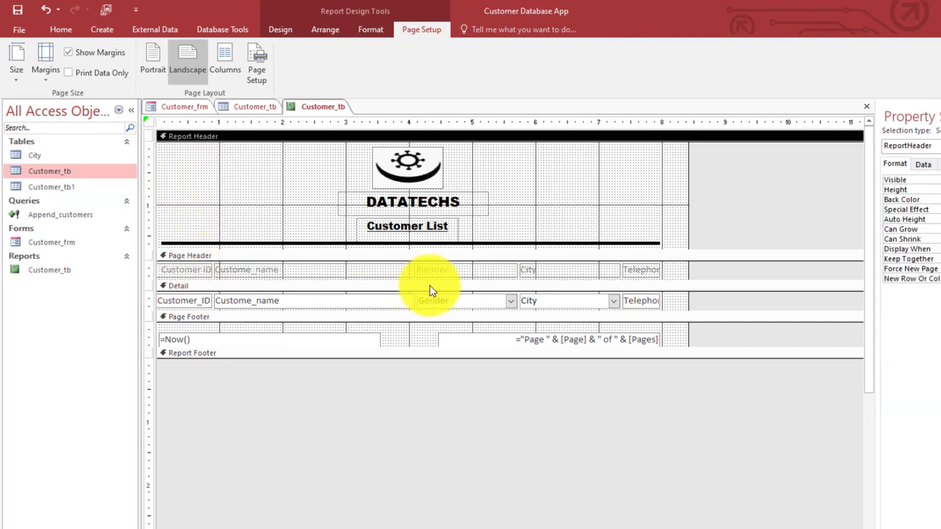
- Widen the report to about 9.2 inches and the Telephone label and field to about 1.6 inches
drag(668, 277, 714, 300)
drag(718, 231, 740, 233)
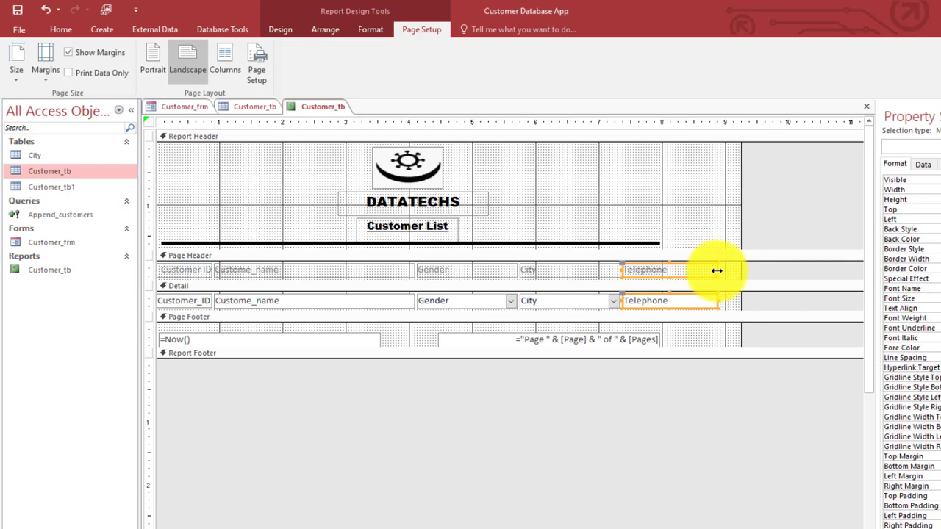
drag(719, 269, 727, 269)
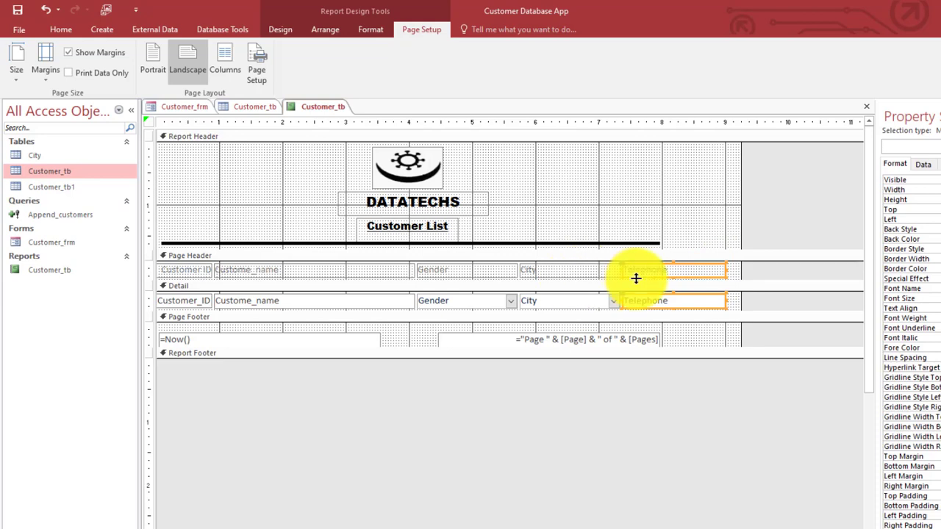
- Shift the Telephone label and field slightly to the right and widen the City label and field to fill the gap
click(655, 298)
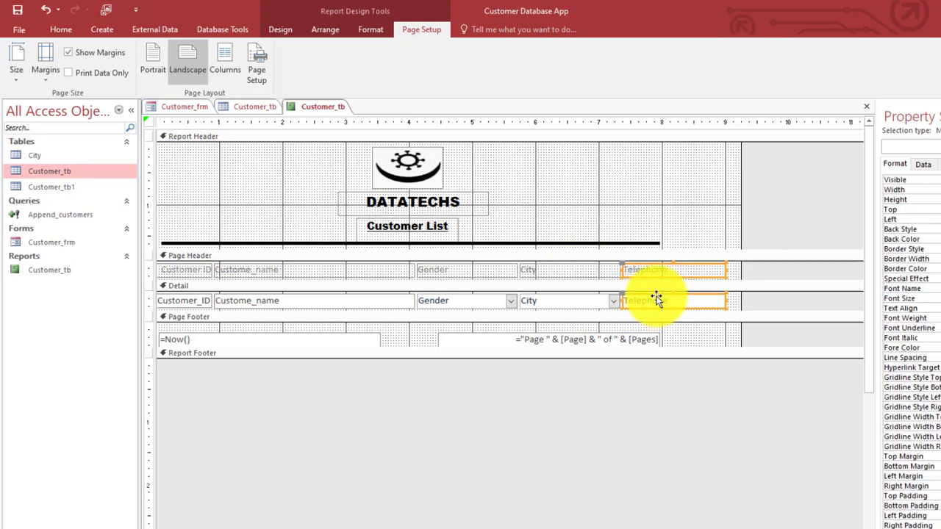
drag(657, 298, 668, 298)
click(607, 271)
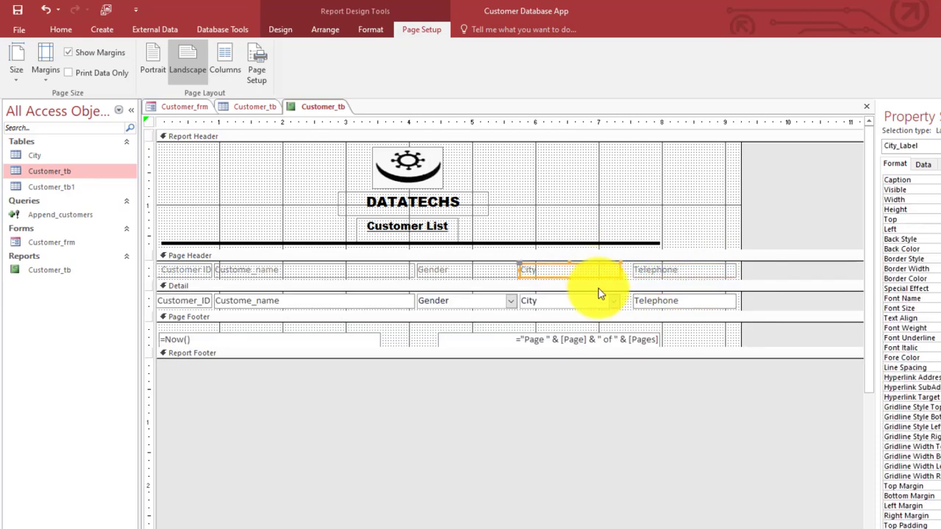
shift+click(597, 303)
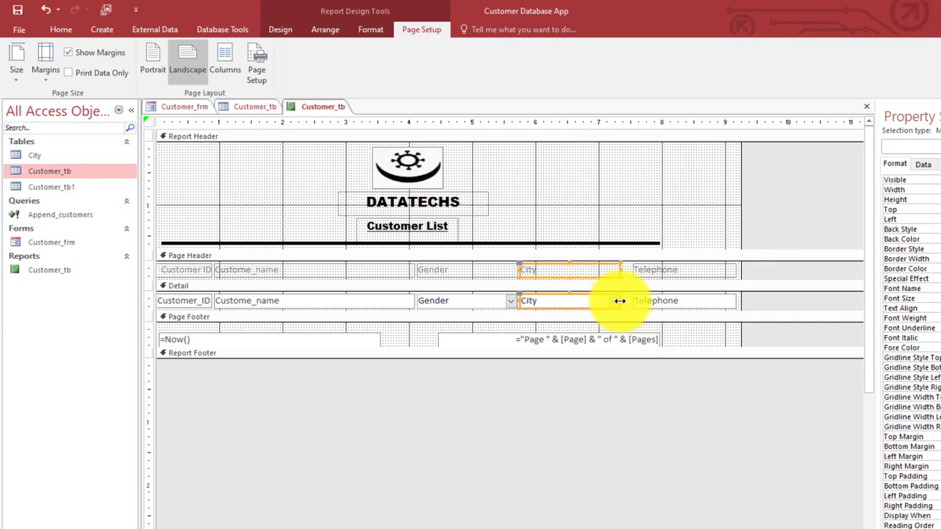
mouse_move(620, 301)
mouse_down()
mouse_move(635, 301)
mouse_move(630, 316)
mouse_up()
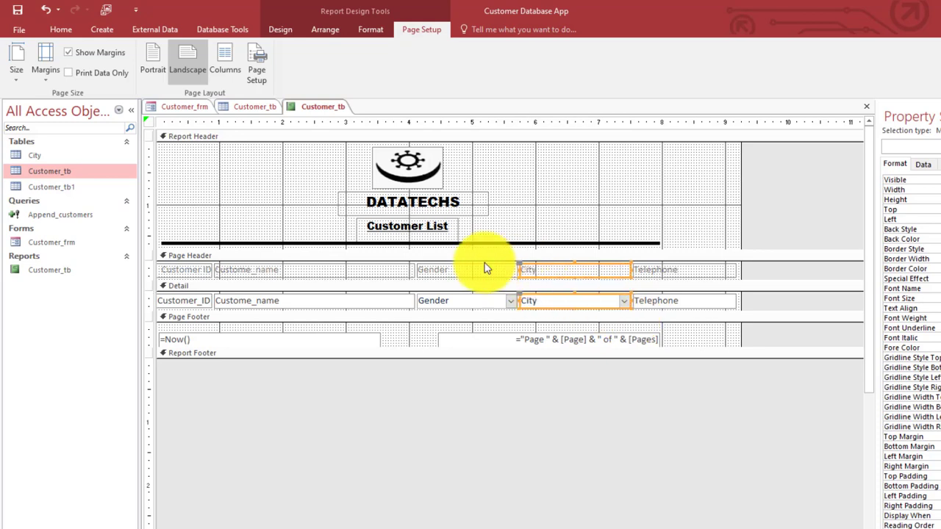
click(664, 199)
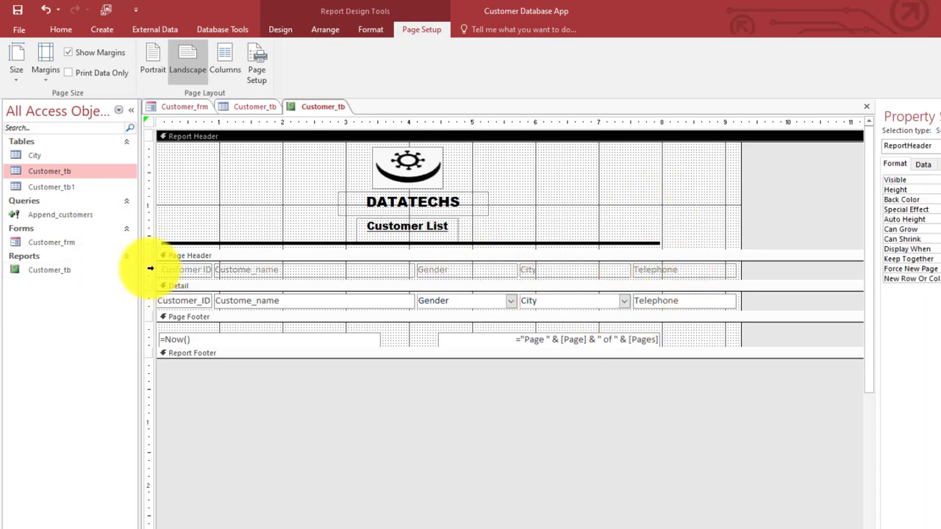
- Set the text of all column labels and detail fields to black and make the page header labels bold
drag(150, 270, 151, 303)
click(61, 31)
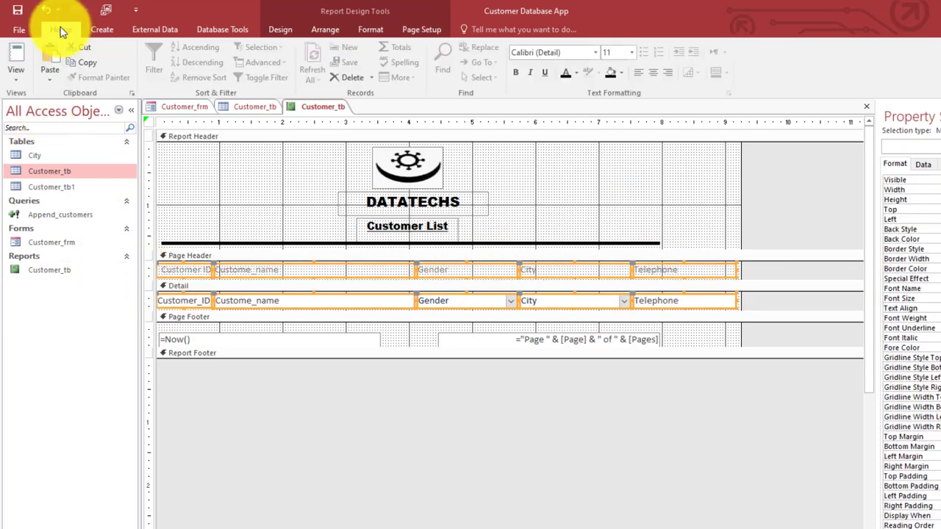
click(283, 29)
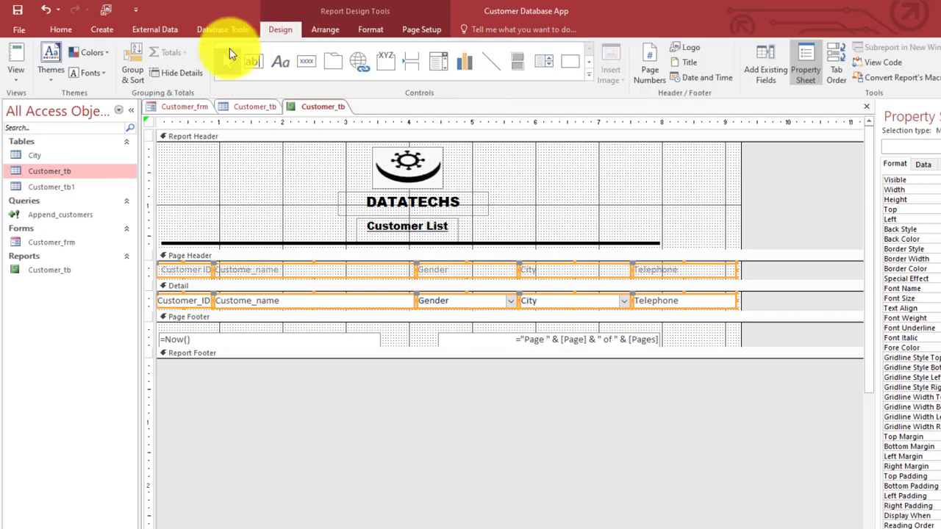
click(366, 33)
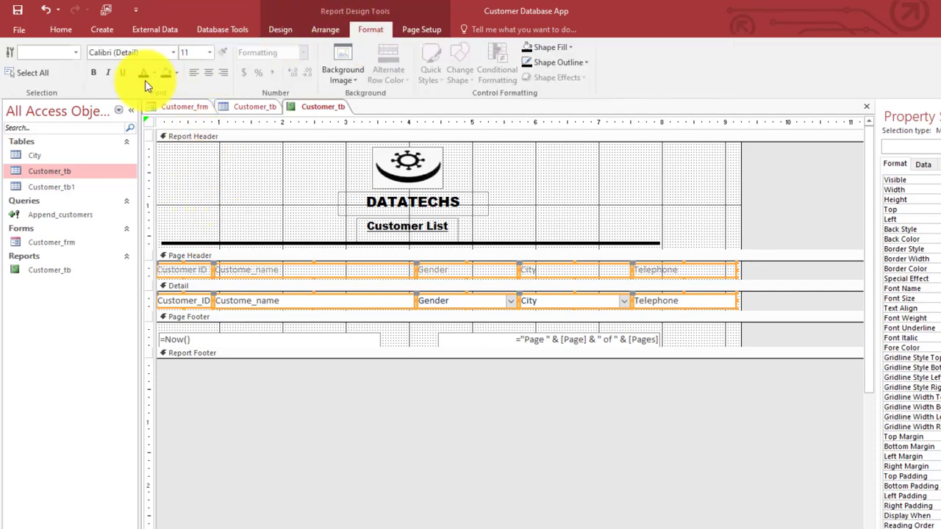
click(195, 201)
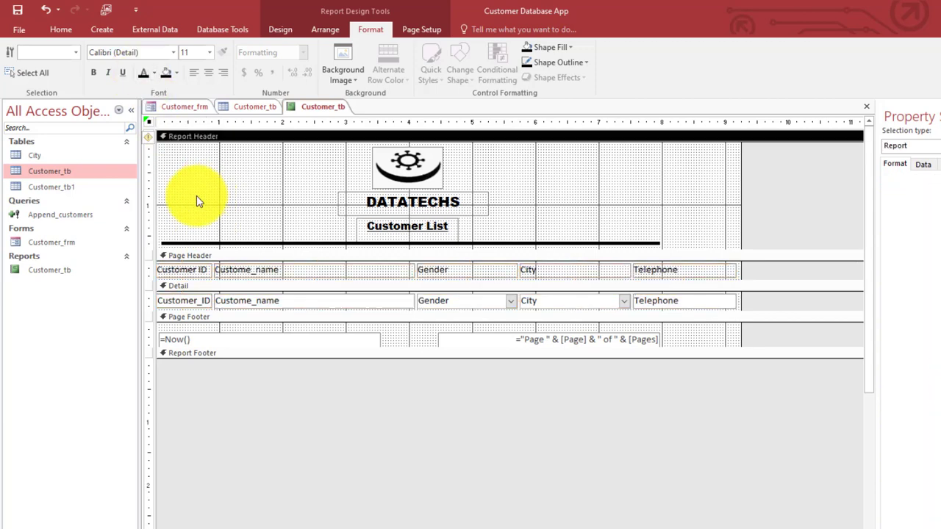
click(152, 269)
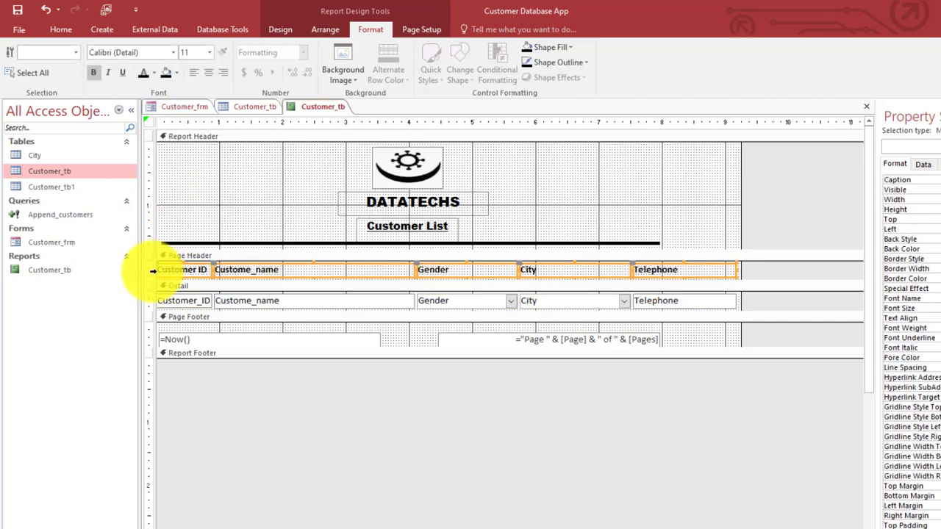
- Set the background fill of all fields in the Detail section to transparent
click(152, 308)
right_click(167, 301)
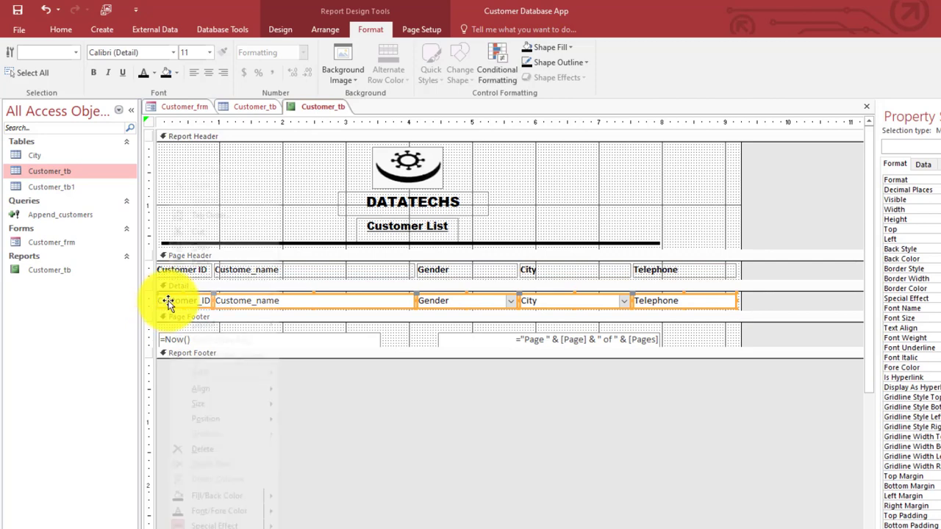
click(553, 47)
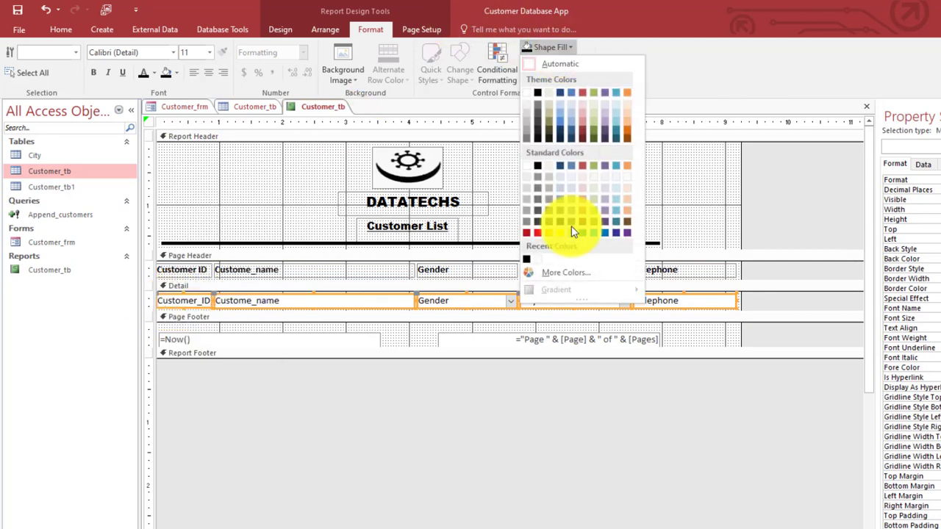
click(177, 74)
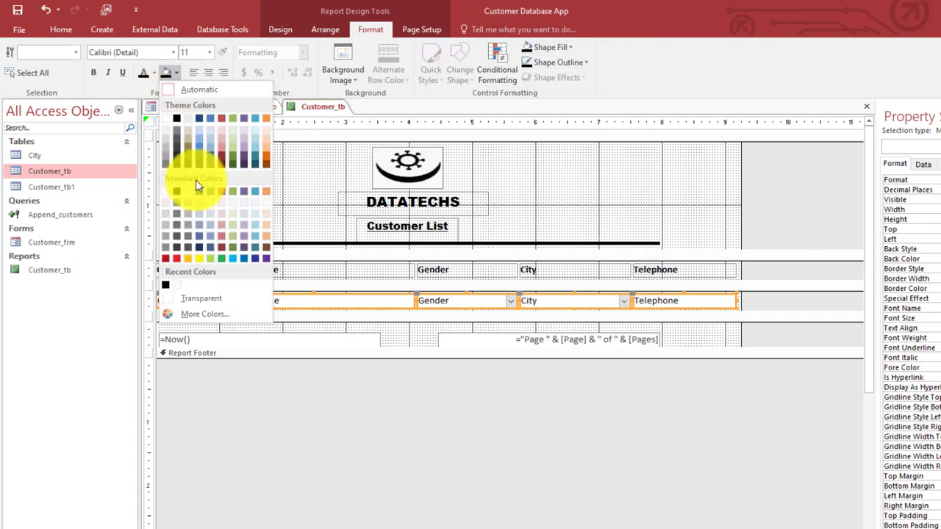
click(210, 300)
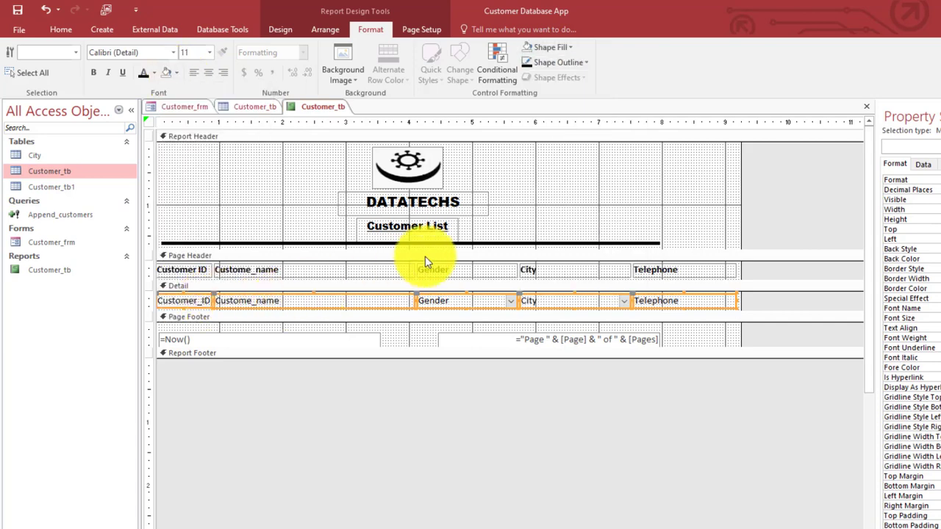
click(571, 62)
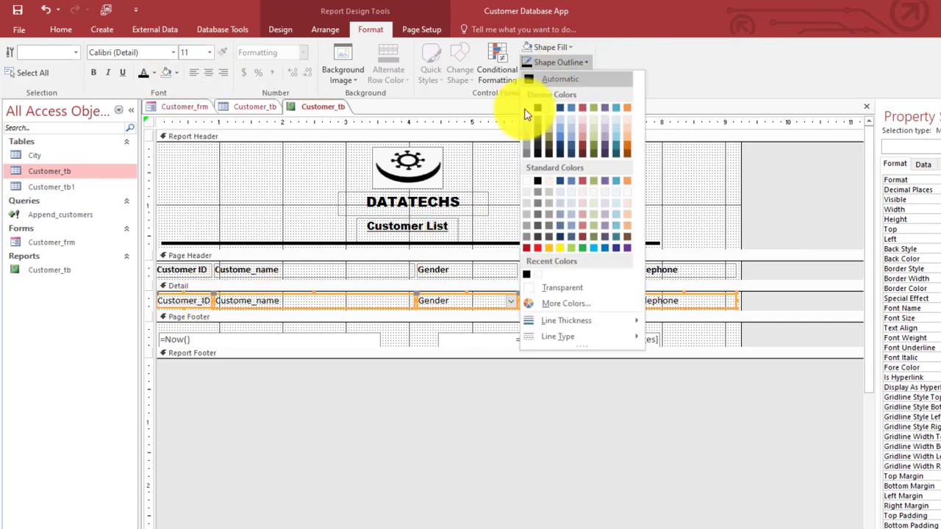
click(188, 174)
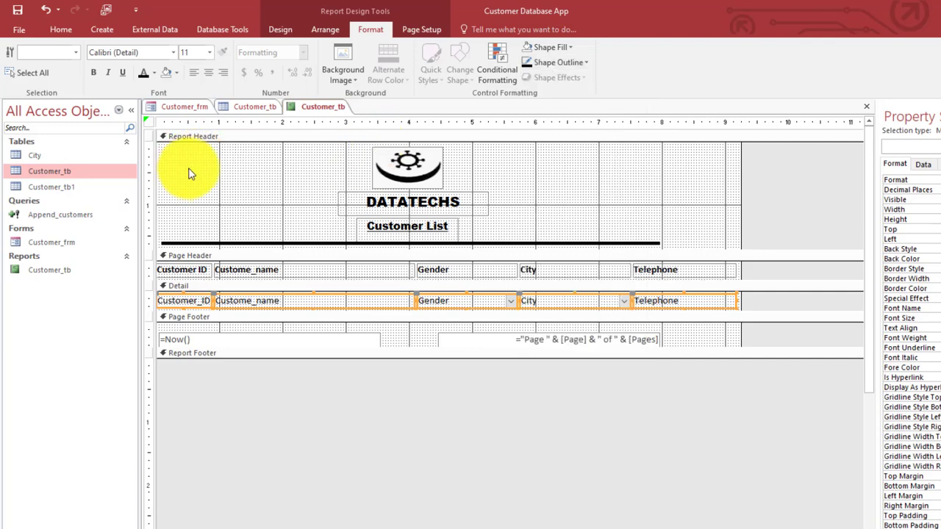
- Move the logo, company name and Customer List title together about 0.5 inch to the right, centring them over the columns
right_click(326, 109)
click(357, 168)
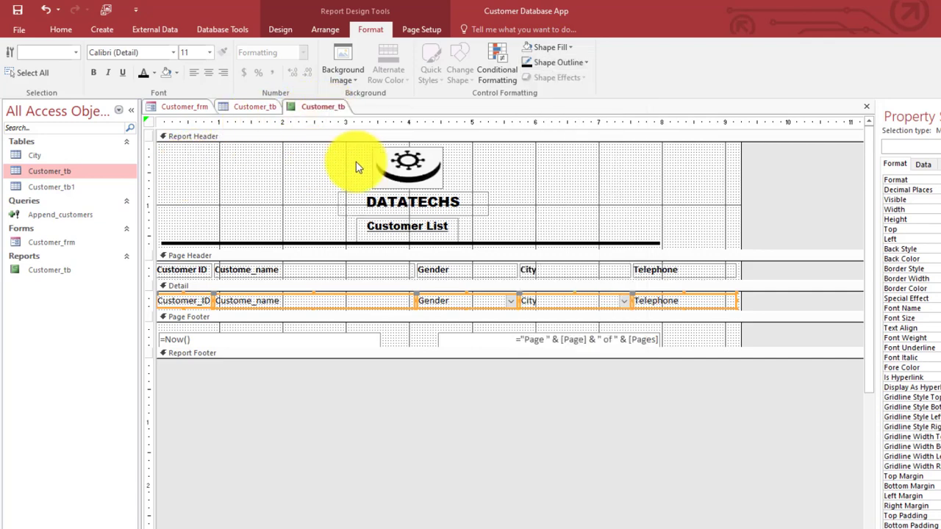
drag(516, 162, 409, 223)
key(Right)
key(Right)
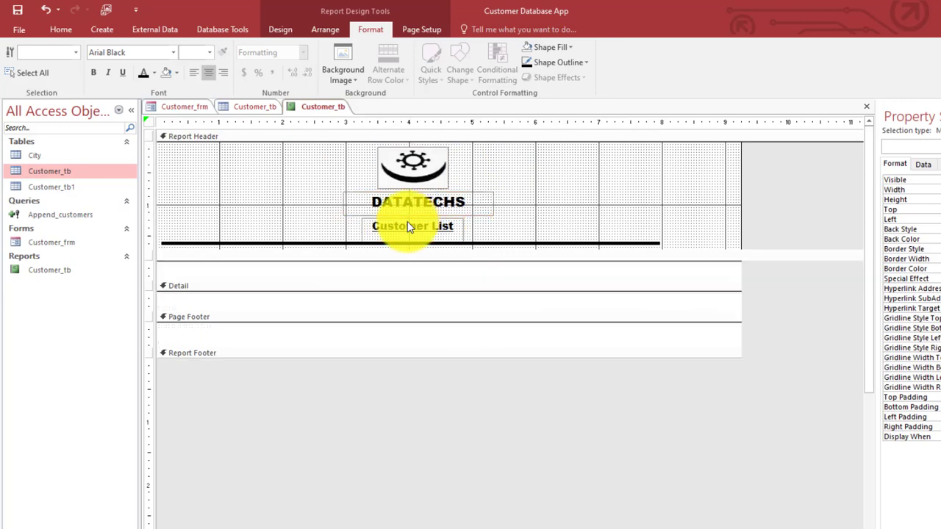
key(Right)
key(Right)
key(Right)
key(Right)
key(Right)
key(Right)
key(Right)
key(Right)
key(Right)
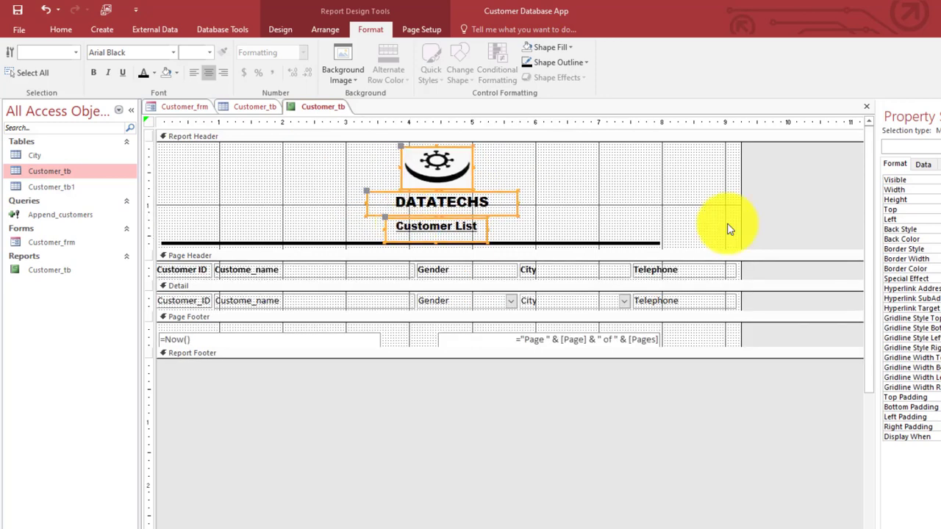
- Lengthen the divider under the report title to about 9 inches and display the report in Report View
click(640, 245)
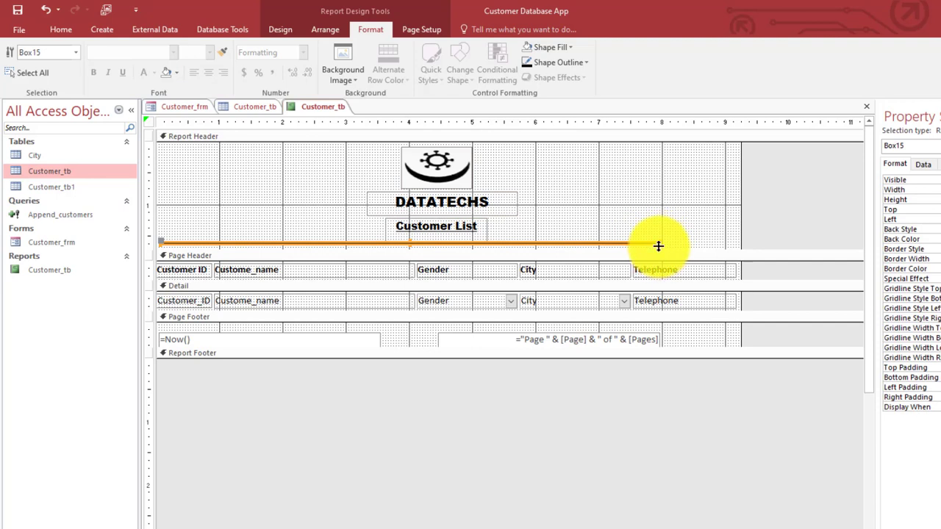
drag(658, 245, 726, 241)
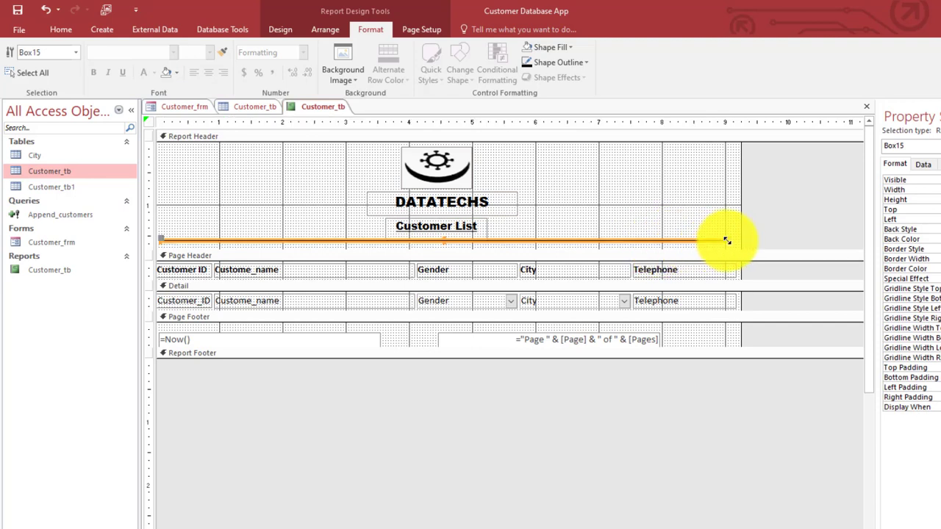
right_click(309, 109)
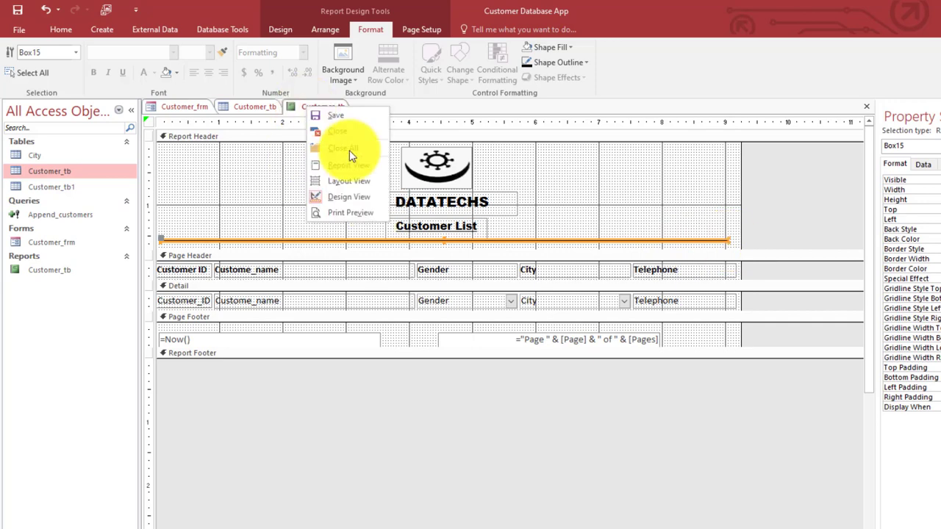
click(362, 171)
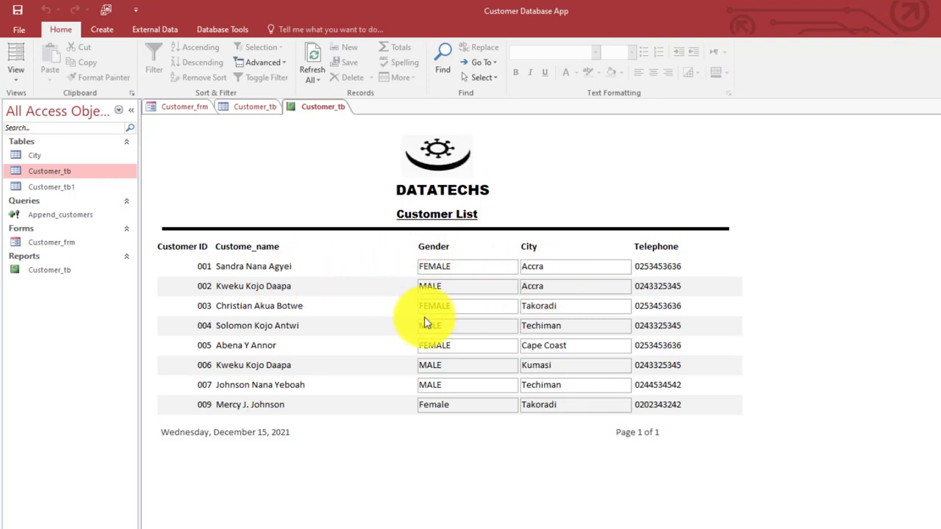
- Return to Design View and make the outlines of the Gender and City fields in the Detail section transparent
right_click(611, 158)
click(660, 199)
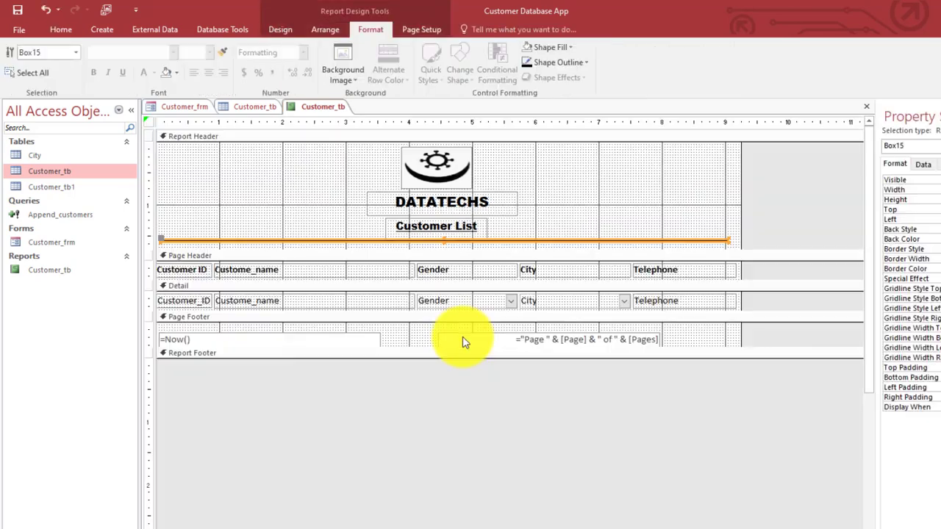
click(467, 301)
shift+click(559, 301)
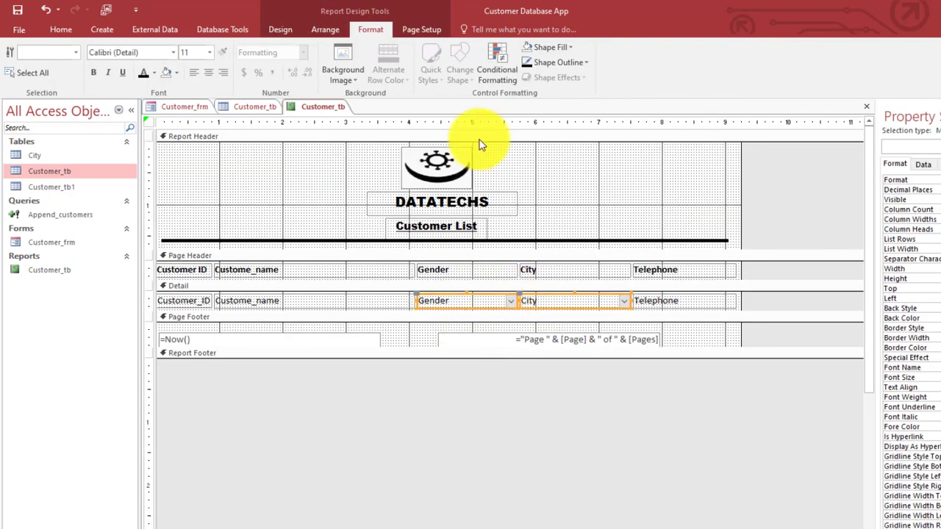
click(557, 63)
click(563, 287)
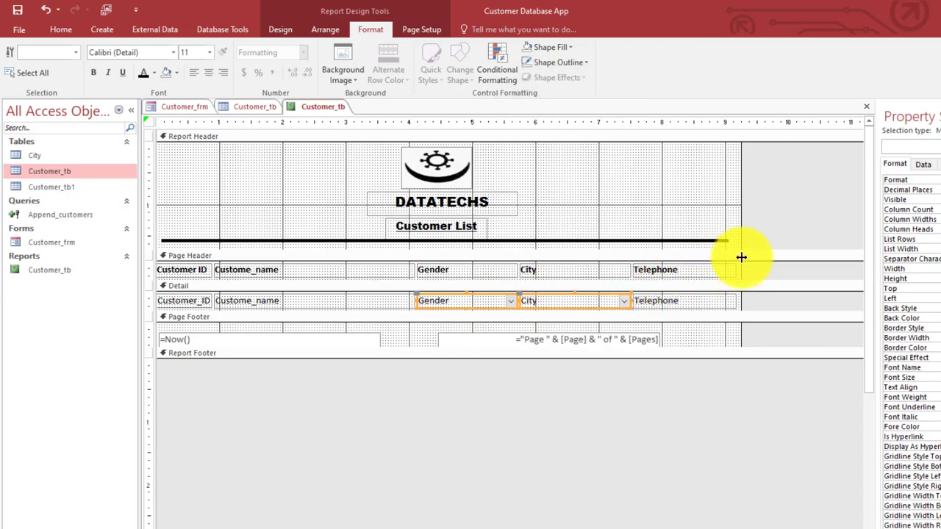
- Widen the report to about 9.3 inches and set the Detail section's alternate back color to None
click(737, 309)
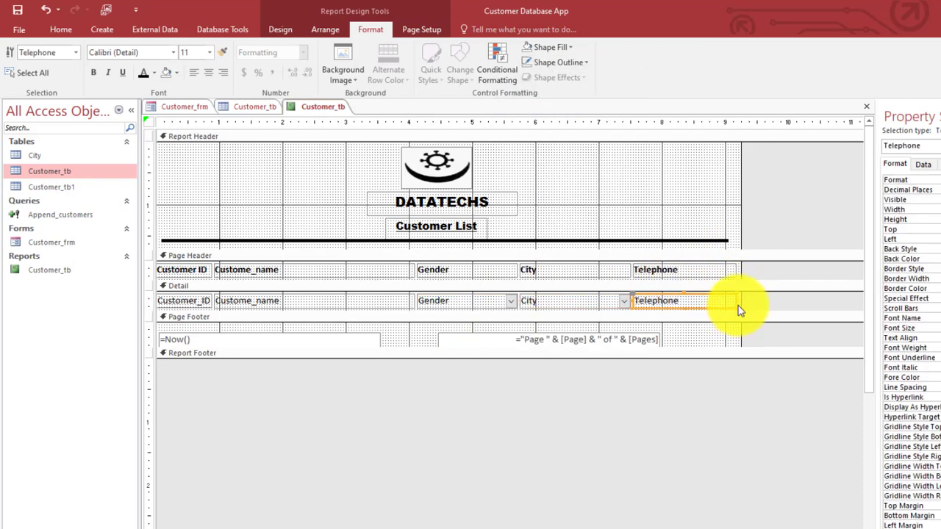
drag(739, 302, 744, 302)
click(741, 306)
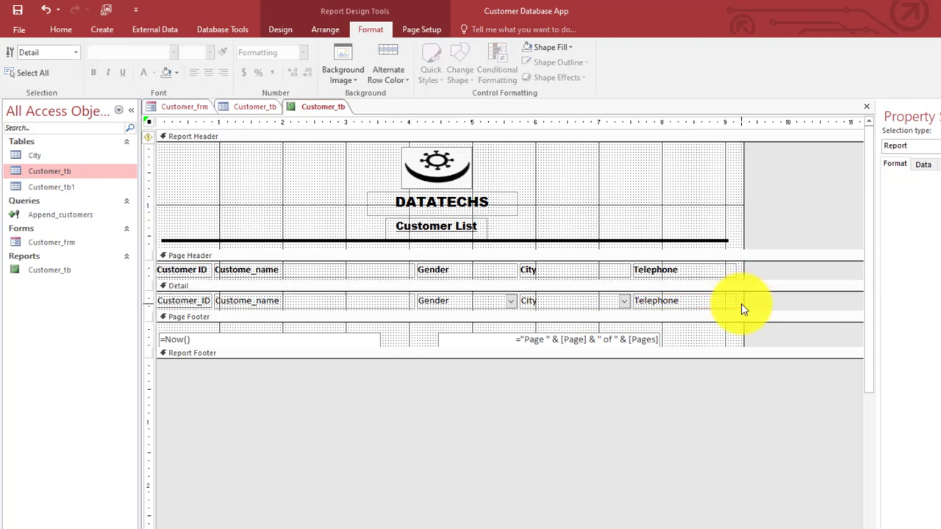
right_click(743, 309)
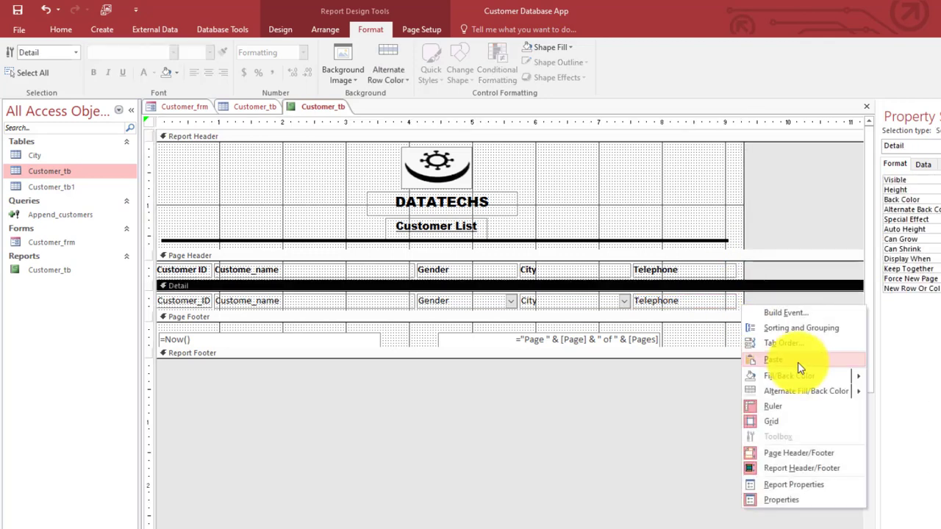
mouse_move(860, 391)
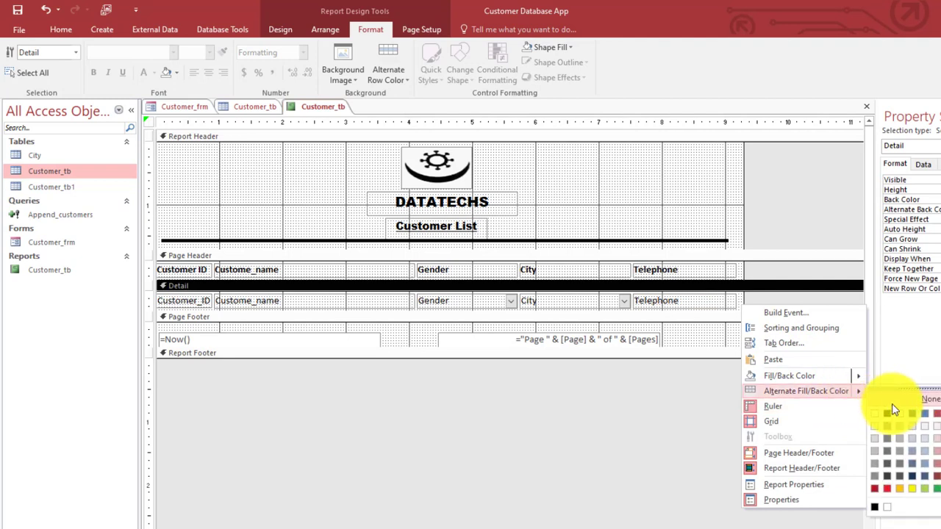
click(892, 404)
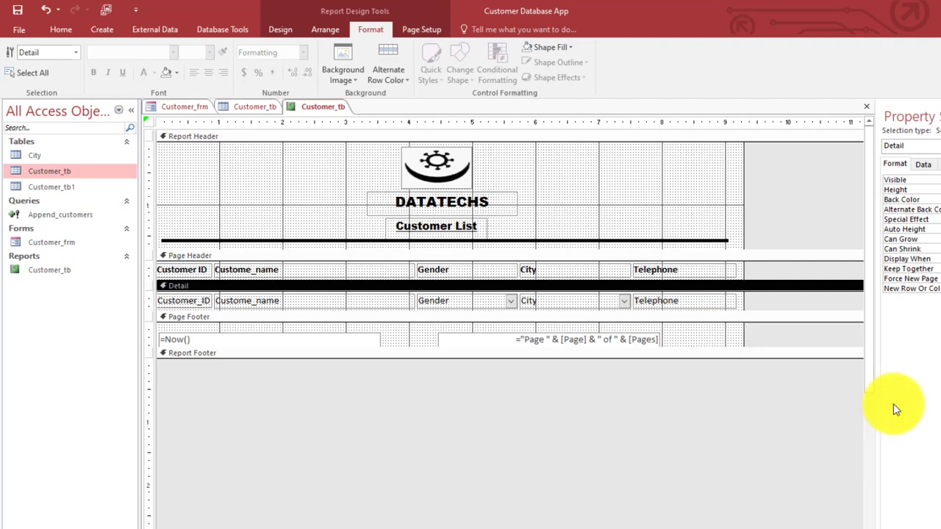
- Set the font size of all Detail section fields to 12 and display the report in Report View
right_click(314, 110)
click(151, 289)
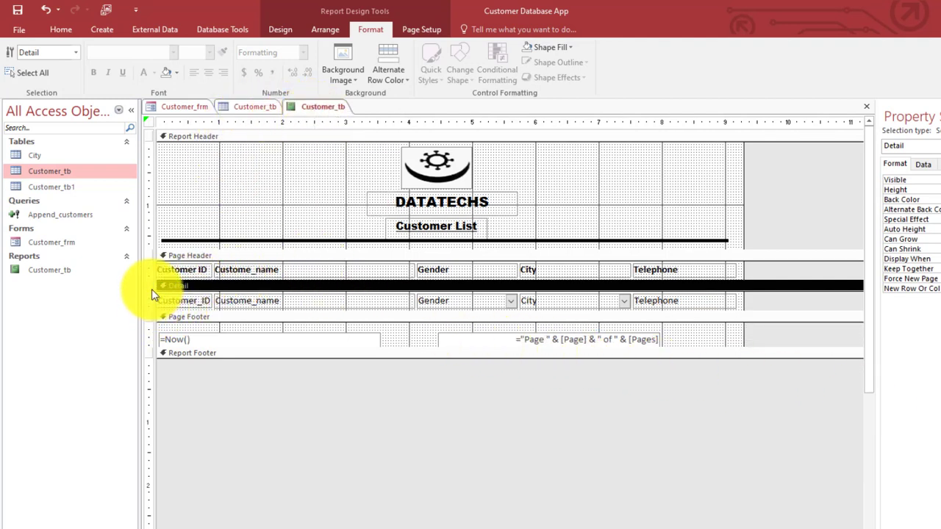
click(147, 300)
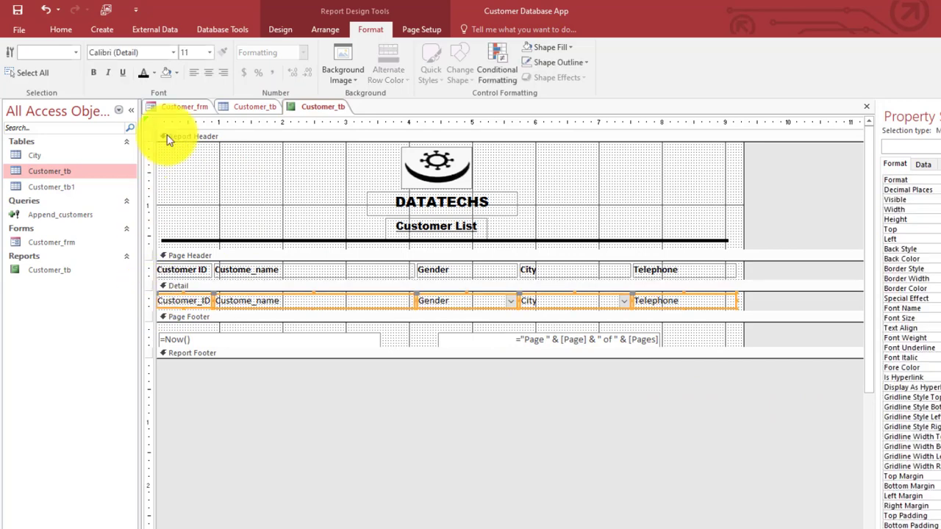
click(210, 53)
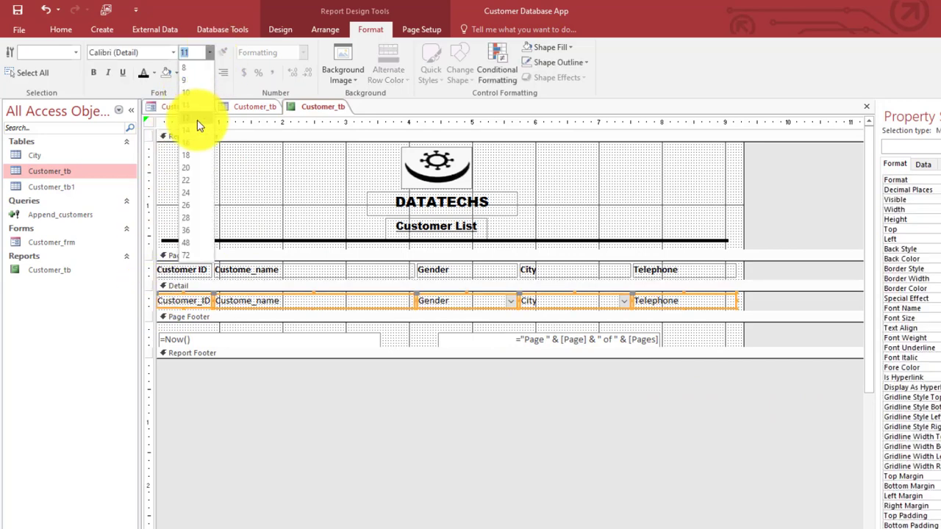
click(195, 119)
right_click(307, 110)
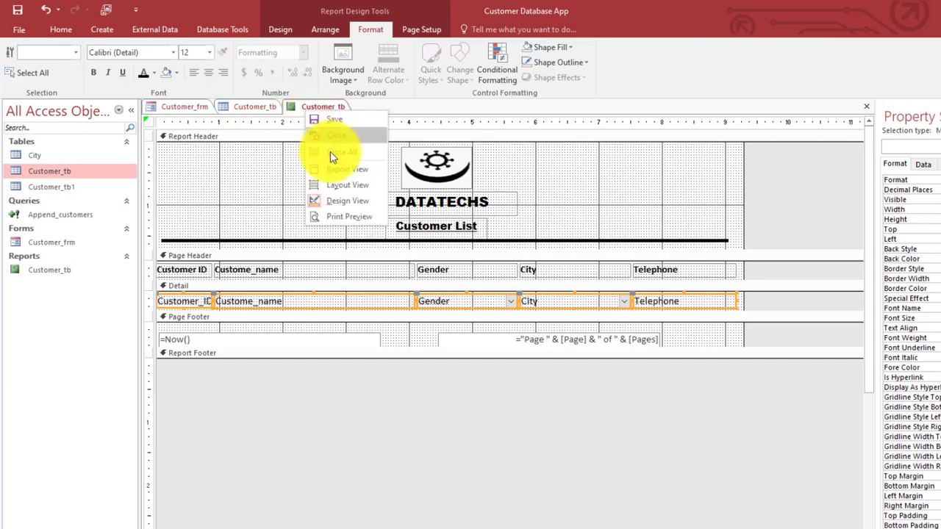
click(337, 170)
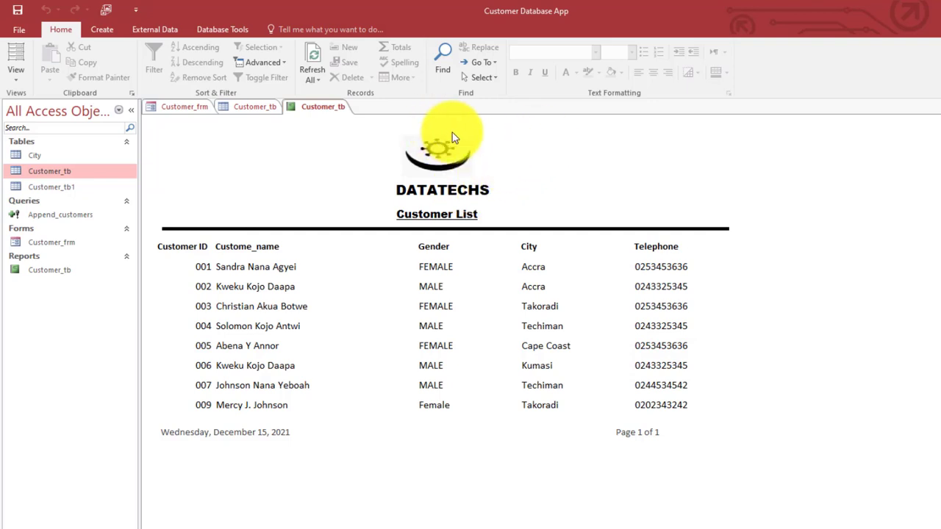
- Return to Design View and fill the backgrounds of all Page Header column labels with black
right_click(529, 144)
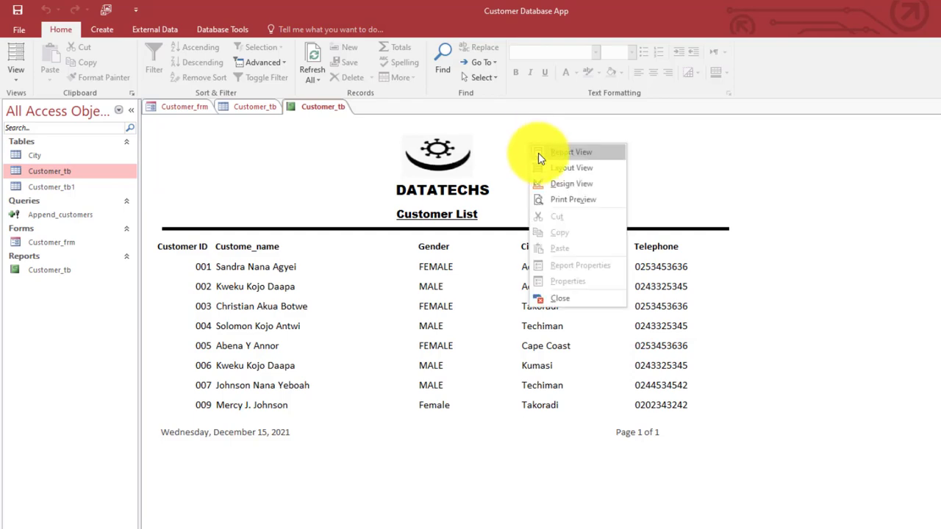
click(548, 183)
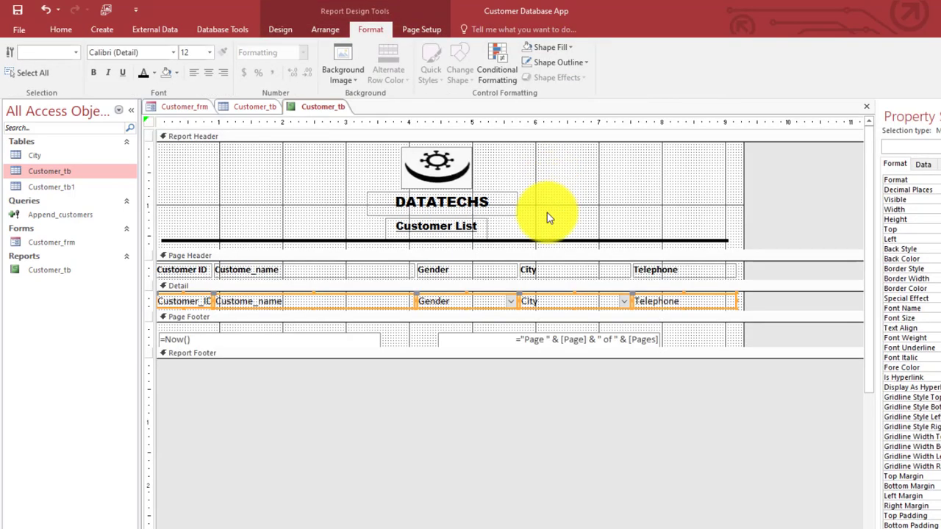
click(620, 178)
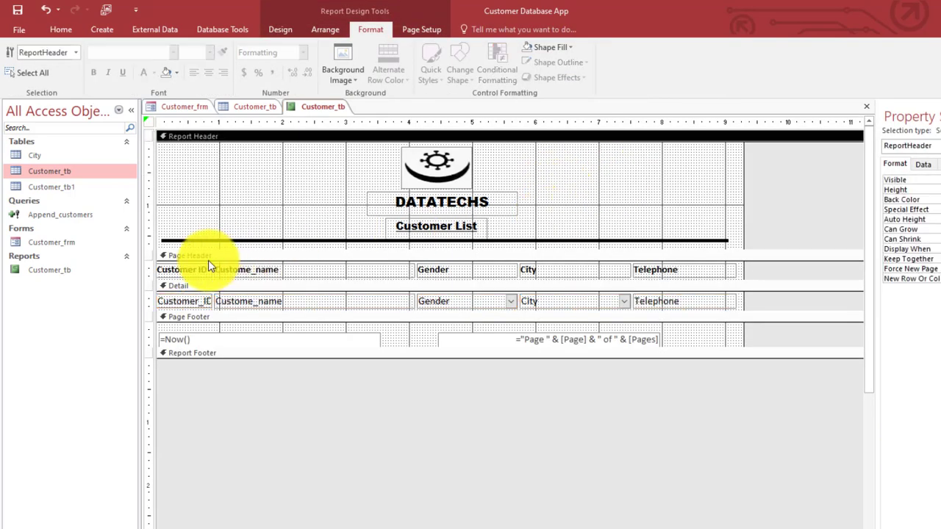
click(156, 272)
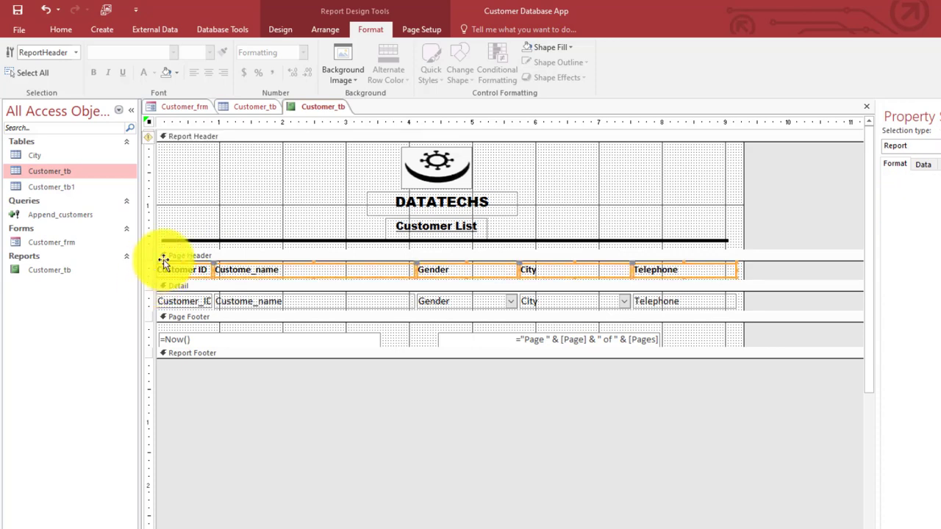
click(551, 49)
click(536, 94)
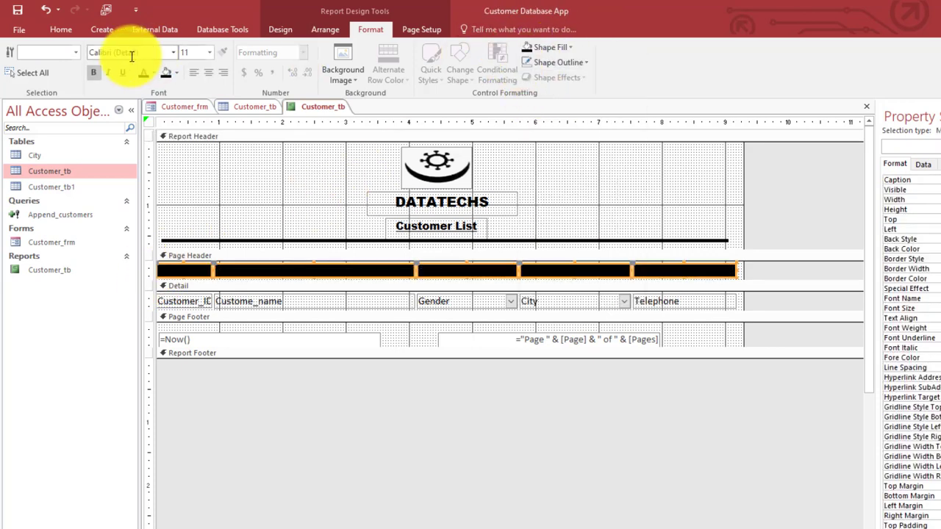
- Make the column labels' text white, recolor their outlines, and display the report in Report View
click(153, 73)
click(145, 119)
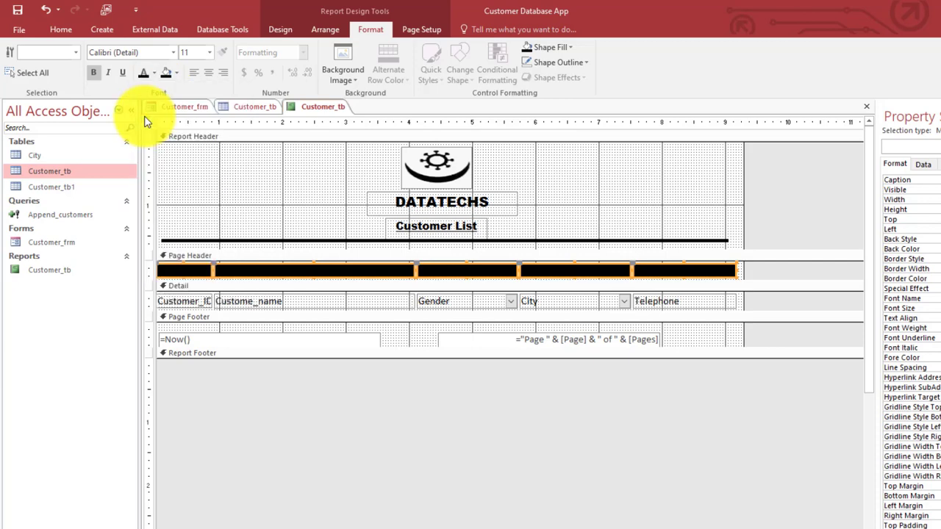
click(559, 64)
click(523, 110)
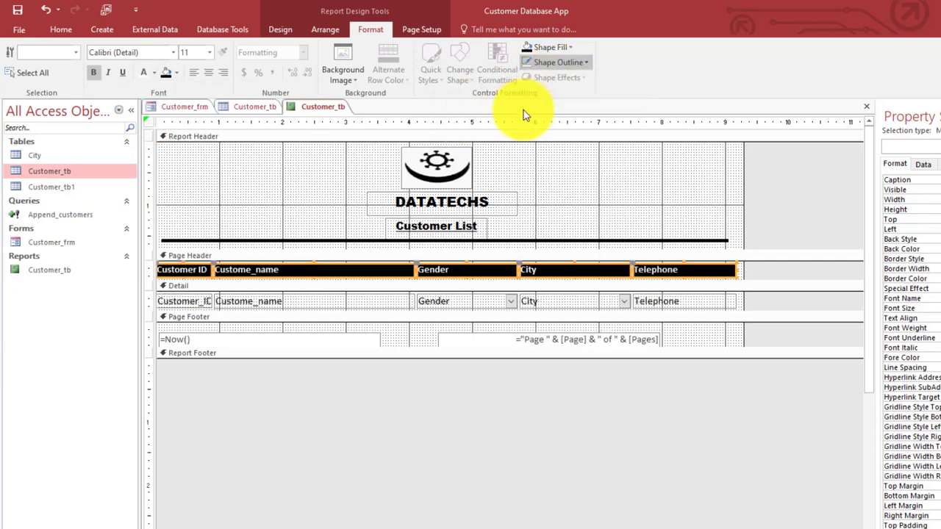
right_click(323, 108)
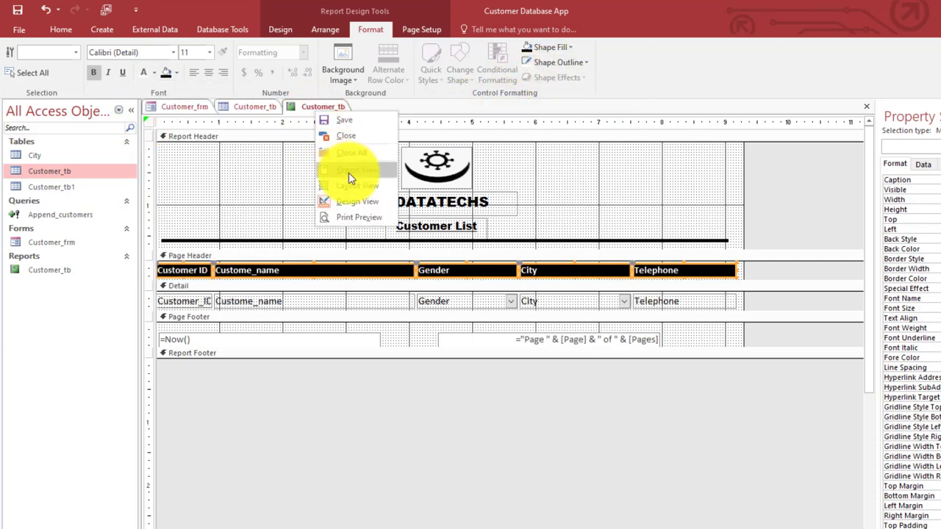
click(346, 167)
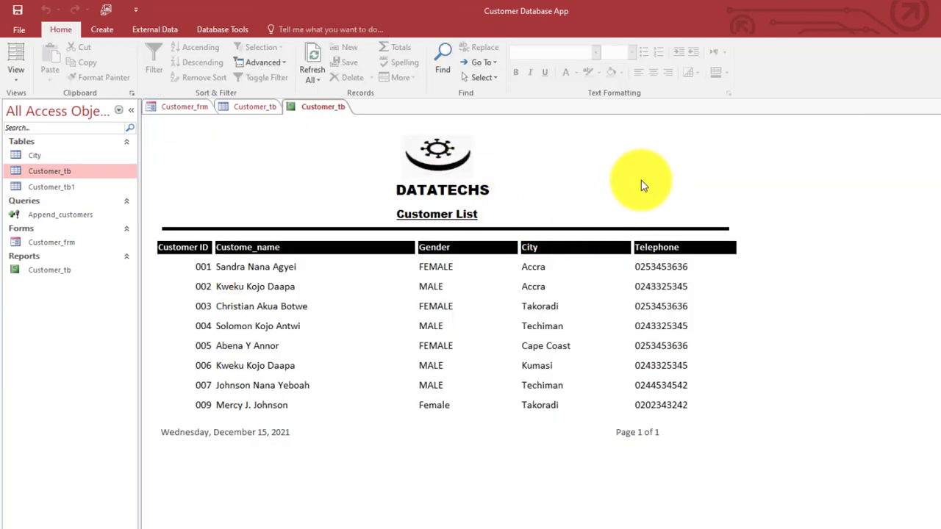
- Return to Design View and add a button captioned Print, about 0.79 by 0.29 inches, beside the logo in the Report Header
right_click(622, 153)
click(652, 211)
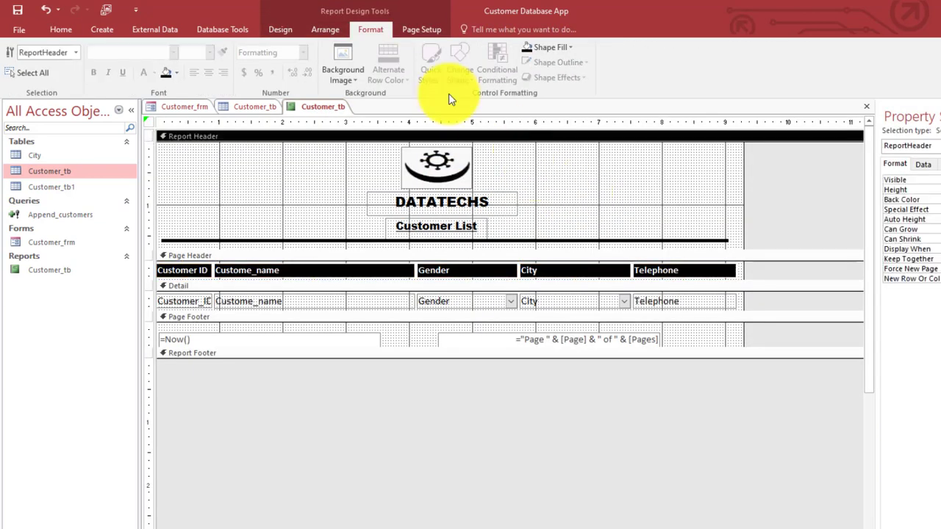
click(286, 31)
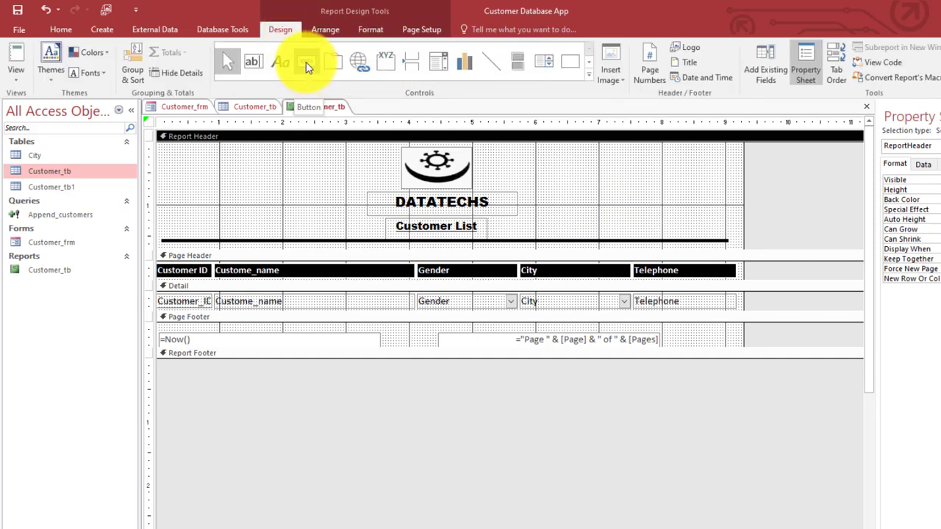
click(307, 64)
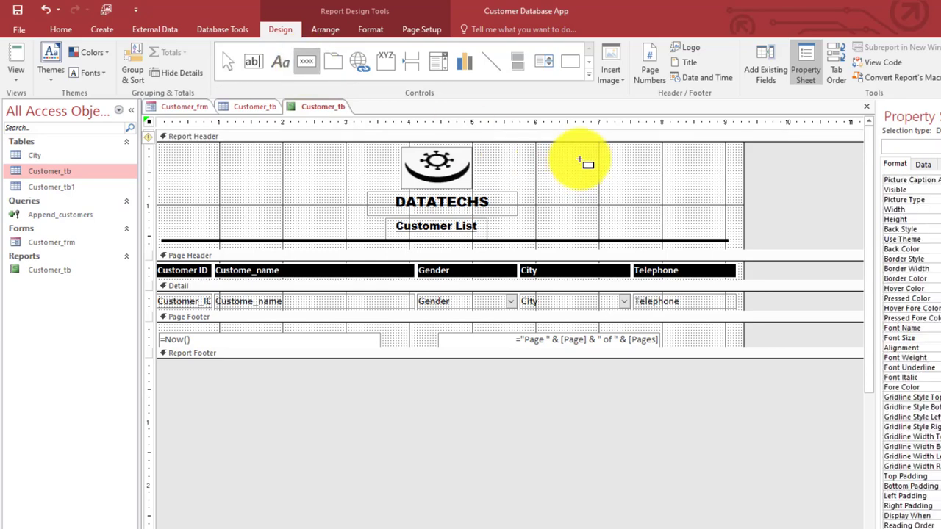
mouse_move(581, 161)
mouse_down()
mouse_move(616, 182)
mouse_move(630, 177)
mouse_up()
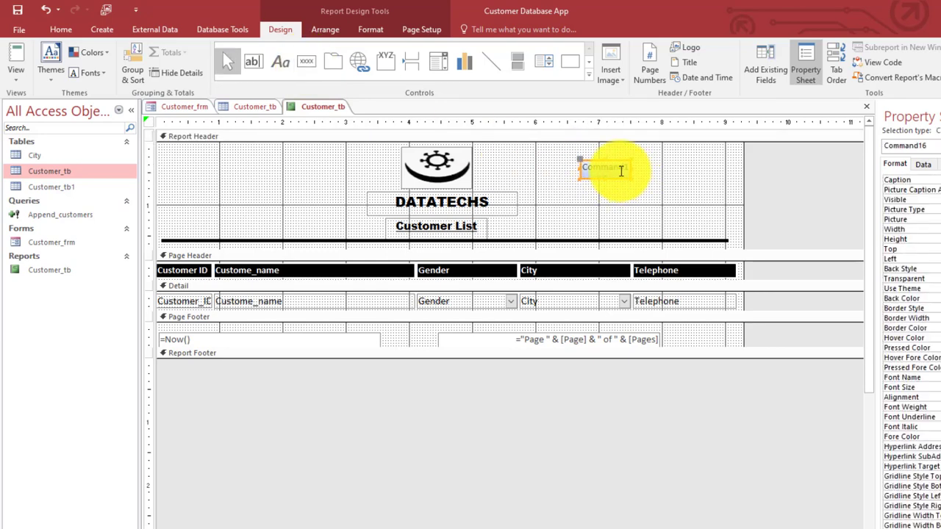
text(Print)
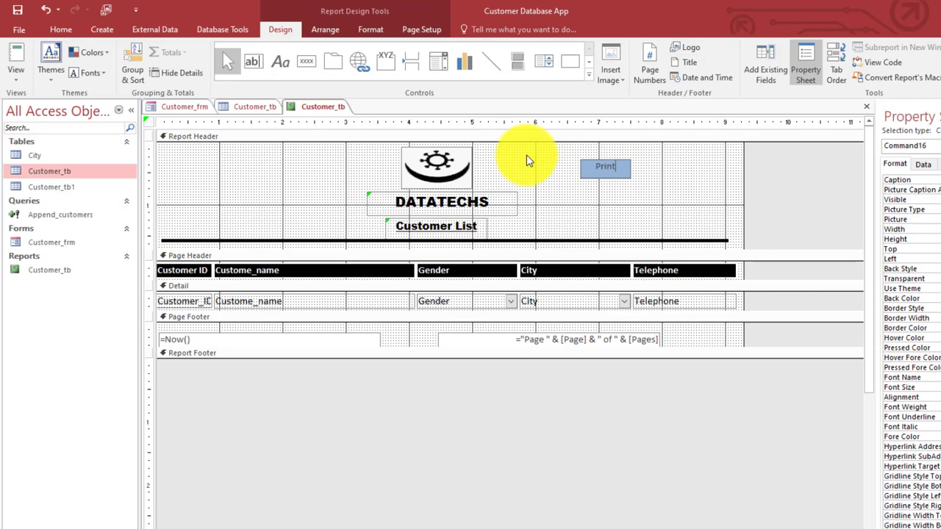
click(630, 153)
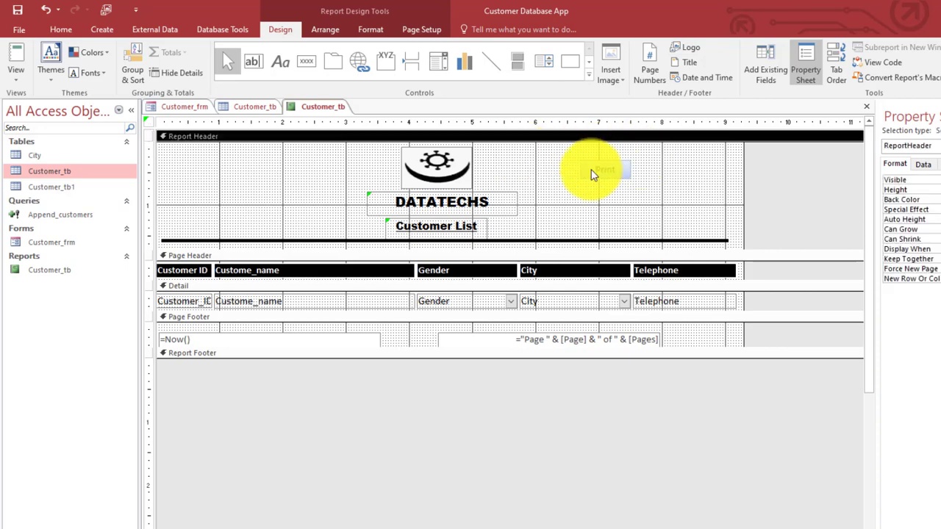
- Duplicate the Print button directly below the original and caption the copy Preview
click(591, 170)
key(ctrl+v)
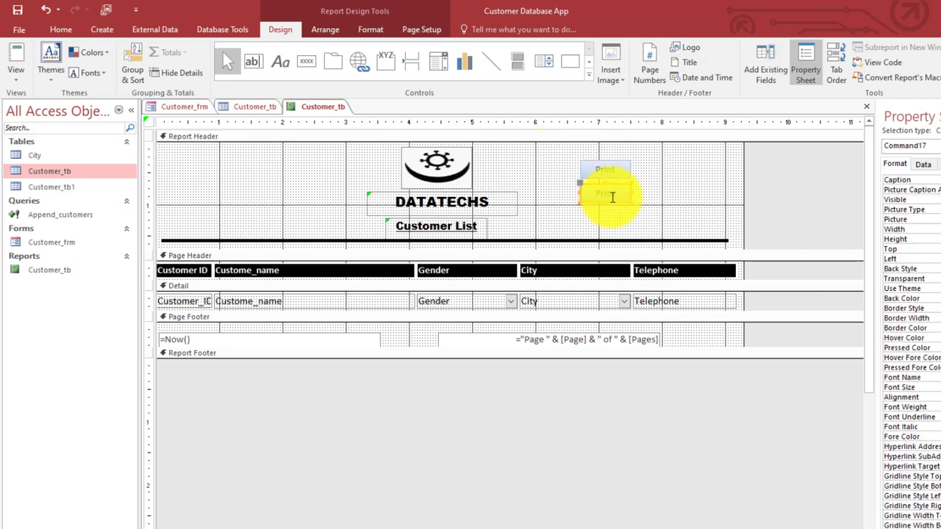
drag(621, 197, 537, 197)
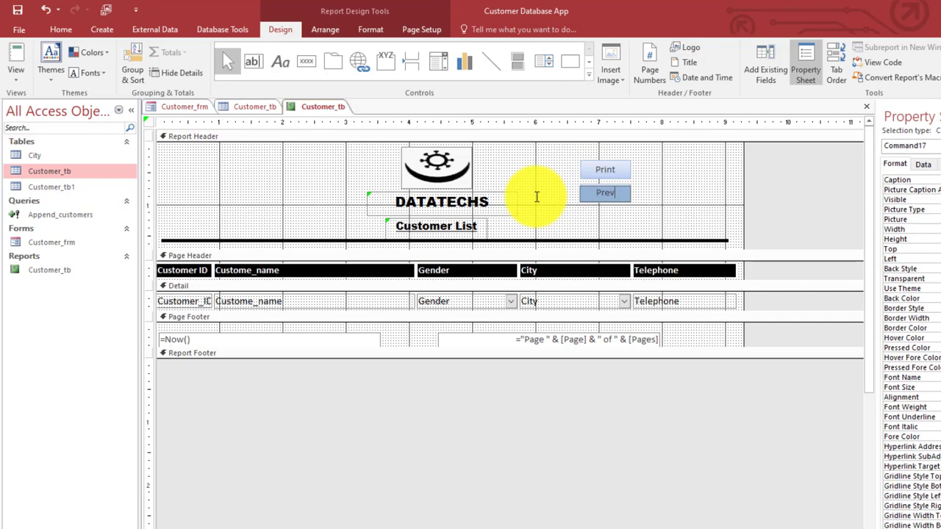
text(Preview)
click(709, 175)
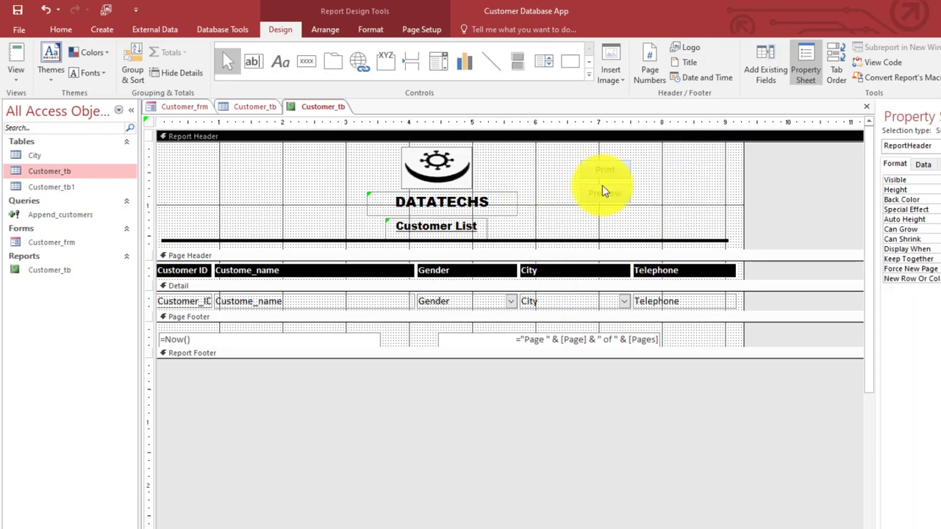
- Give the Print and Preview buttons a rounded rectangle shape and an orange quick style
drag(641, 156, 606, 221)
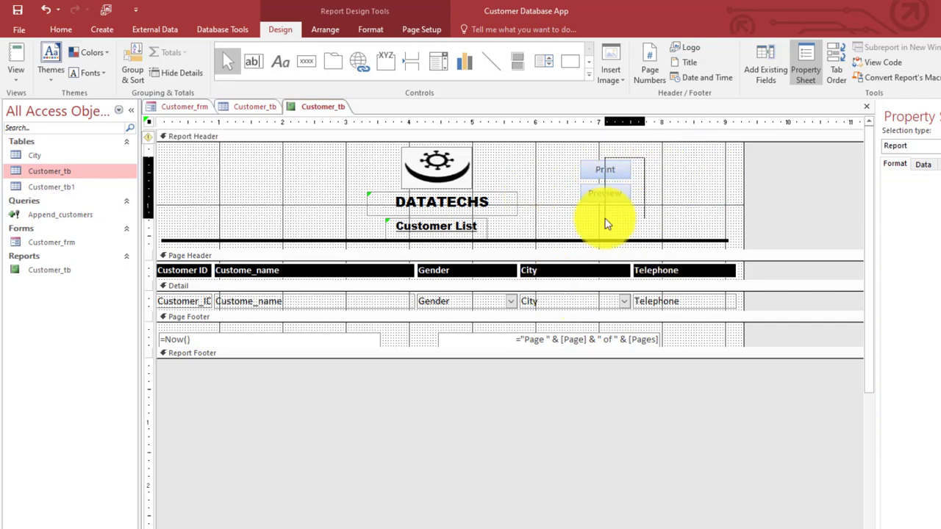
click(364, 30)
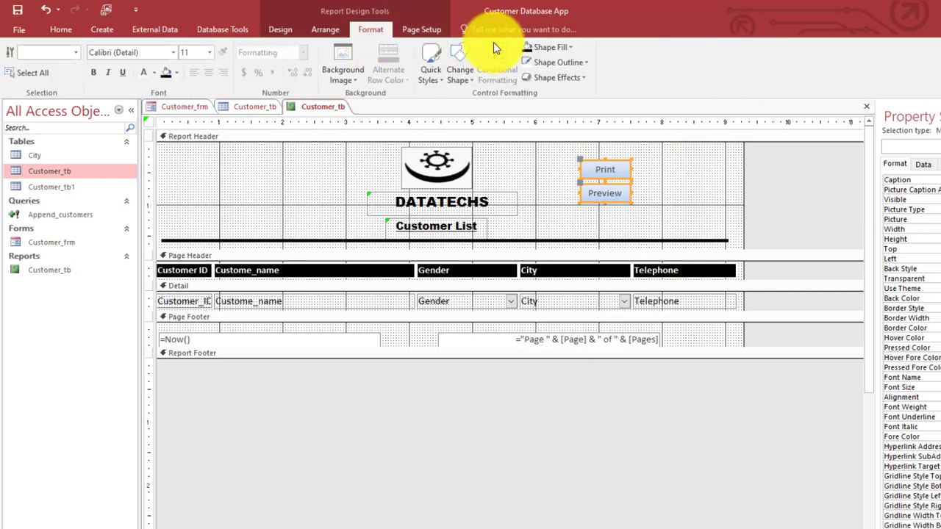
click(465, 75)
click(489, 91)
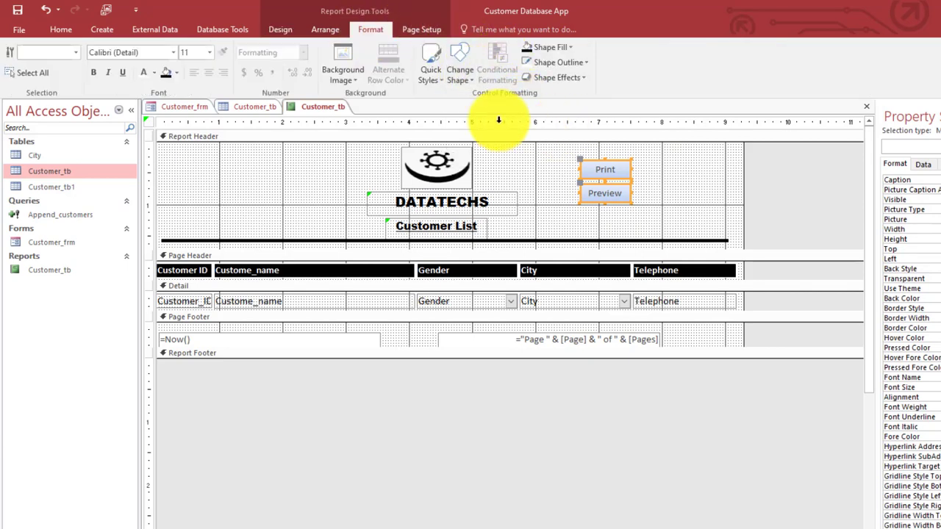
click(440, 80)
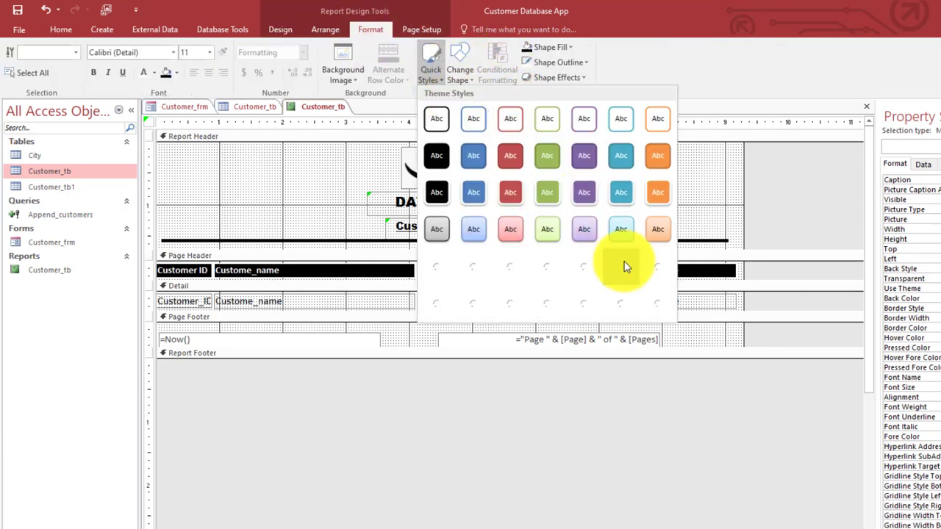
click(651, 268)
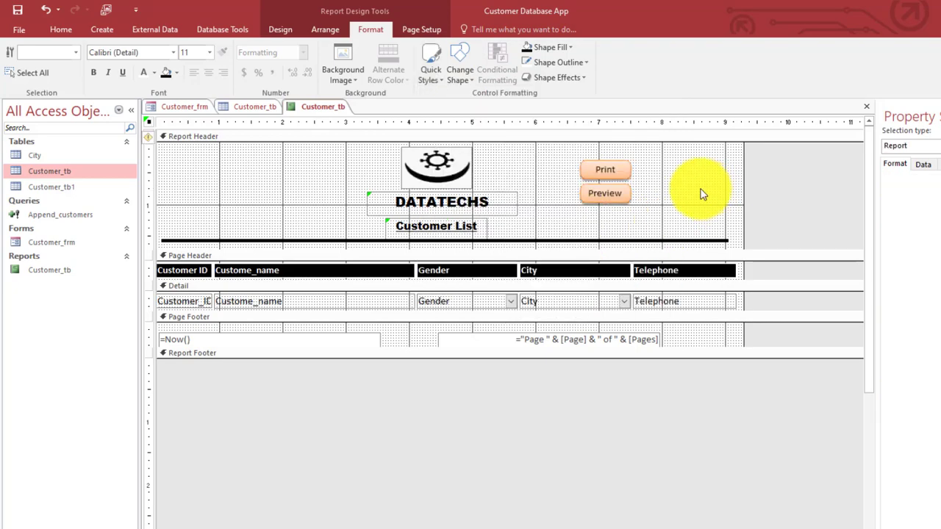
click(699, 194)
- Build an On Click macro for the Print button with the PrintObject action, and close the macro designer
click(624, 171)
right_click(625, 171)
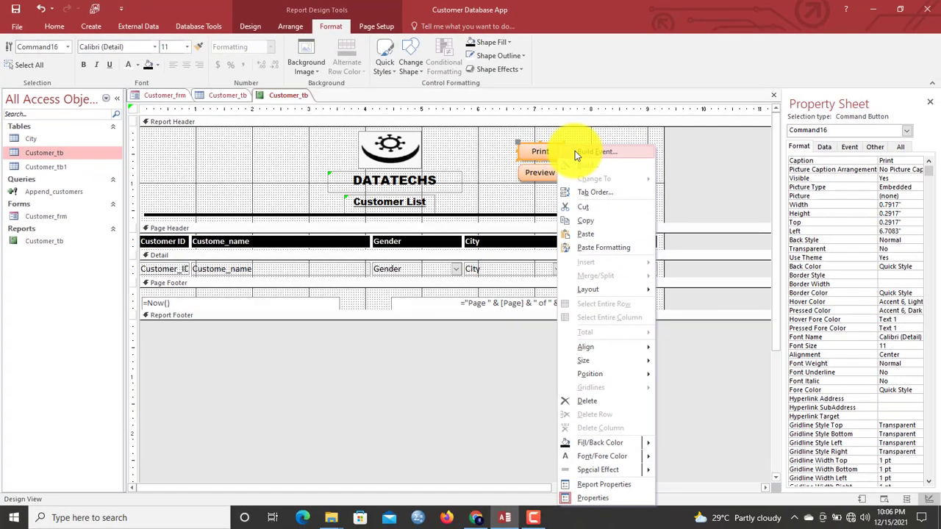
click(641, 175)
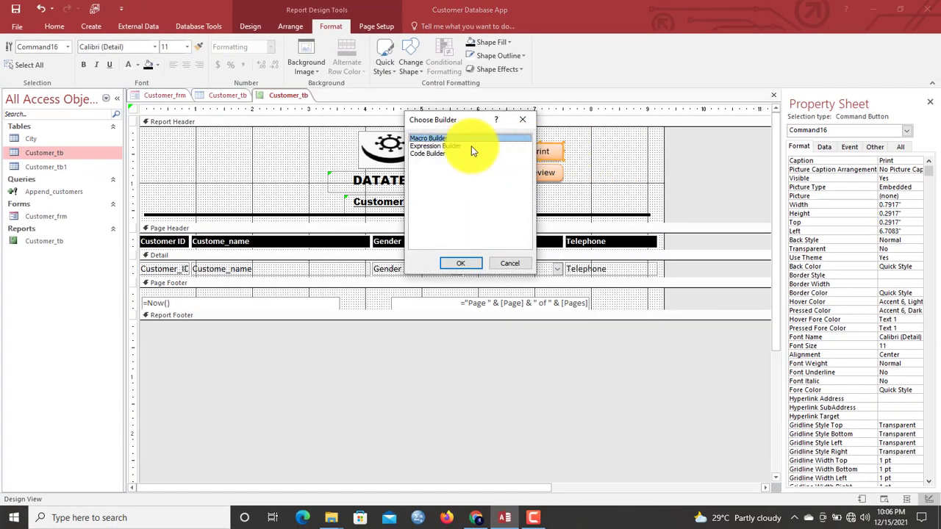
click(458, 264)
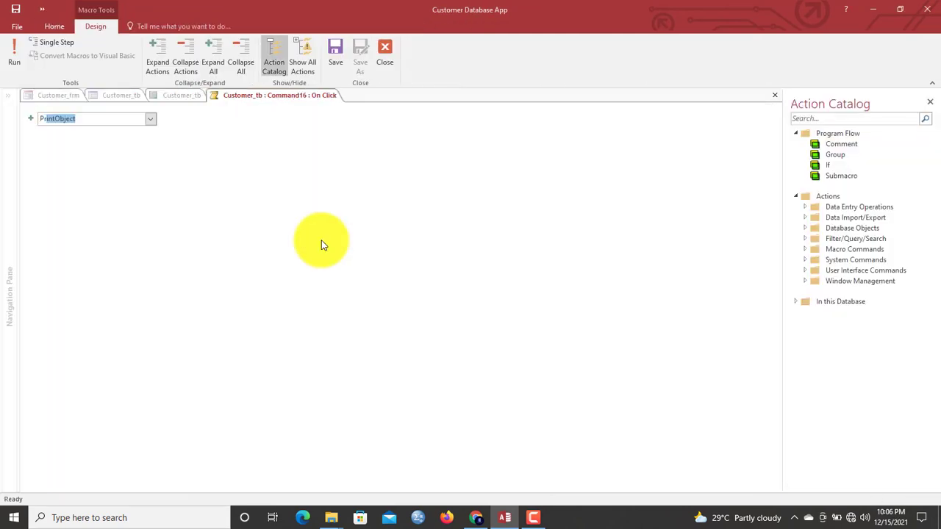
key(Return)
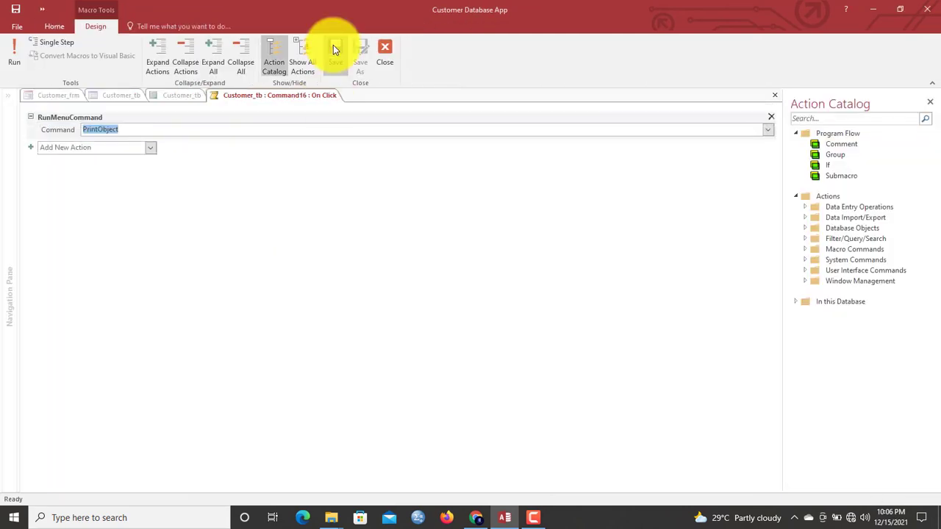
click(383, 58)
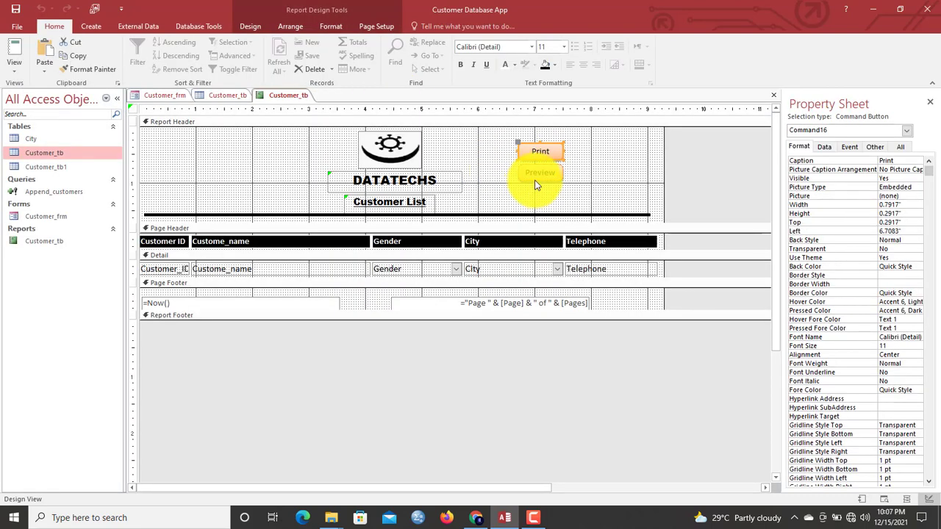
- Build an On Click macro for the Preview button with the PrintPreview action, save it and close the macro designer
click(535, 175)
right_click(544, 172)
click(565, 152)
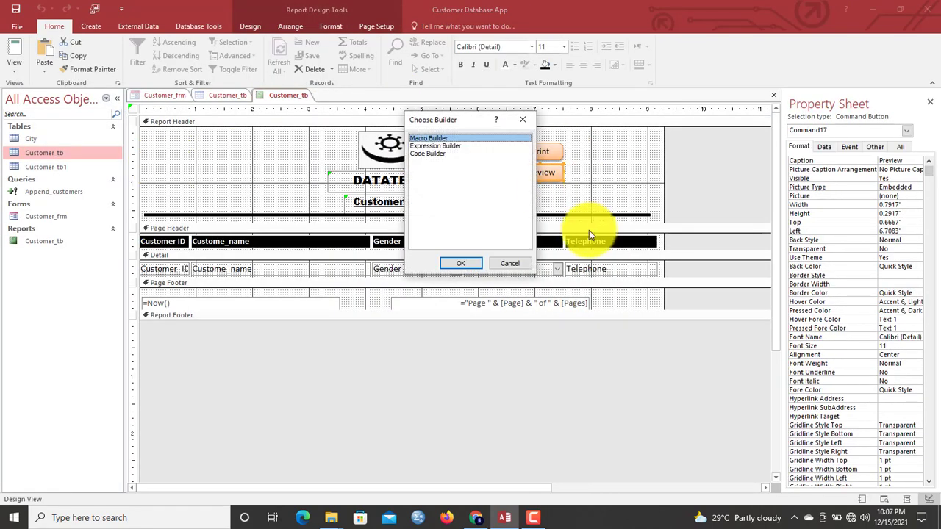
click(469, 264)
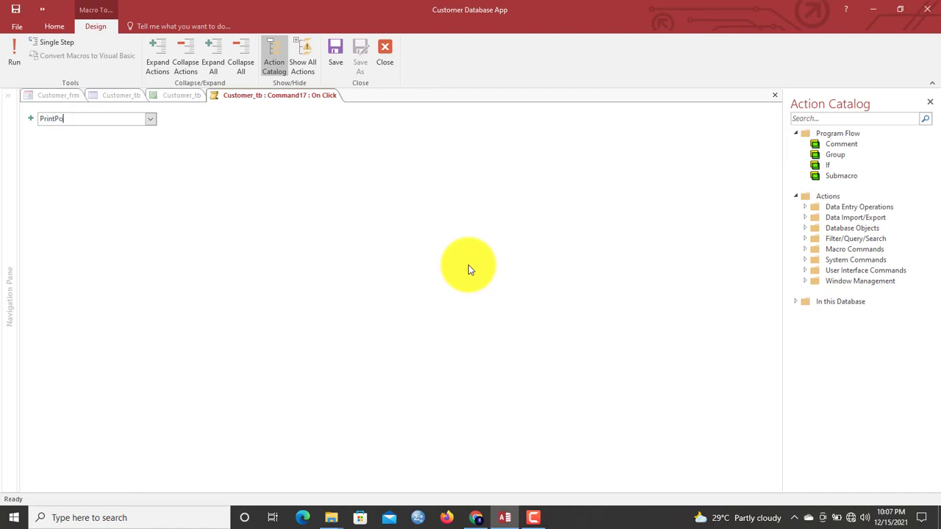
text(PrintPreview)
key(Return)
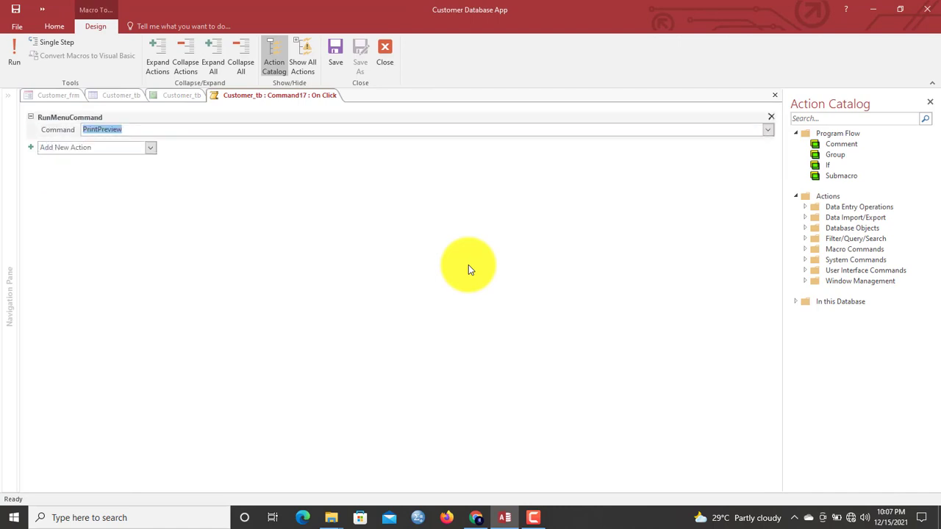
click(336, 53)
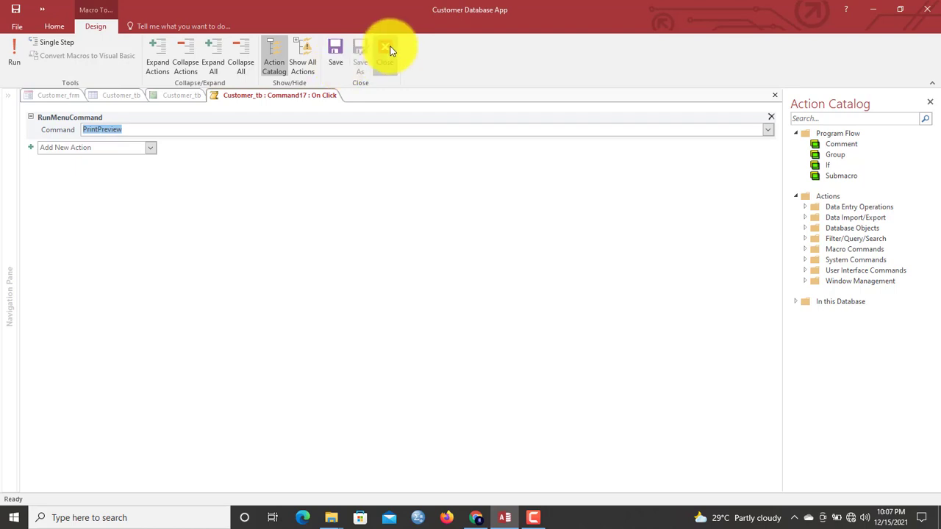
click(385, 50)
- Display the report in Report View and test the Print button
right_click(267, 96)
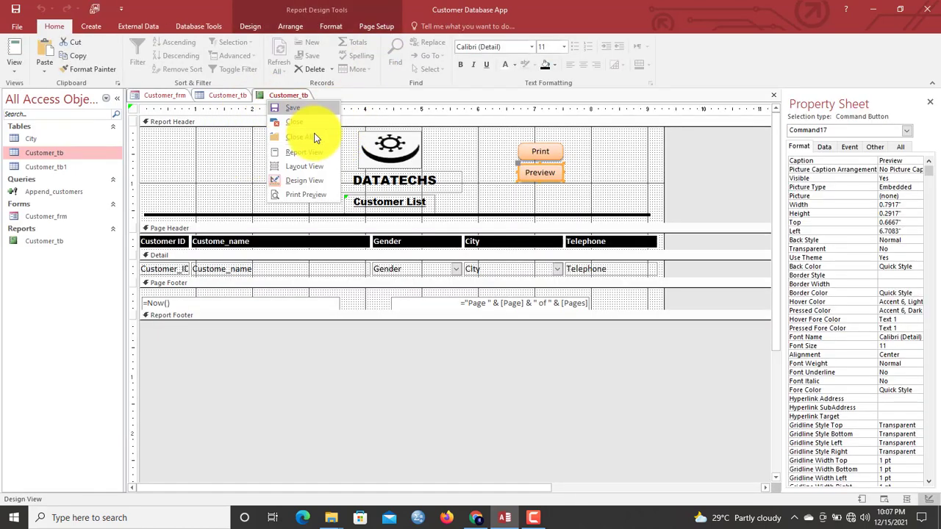
click(304, 153)
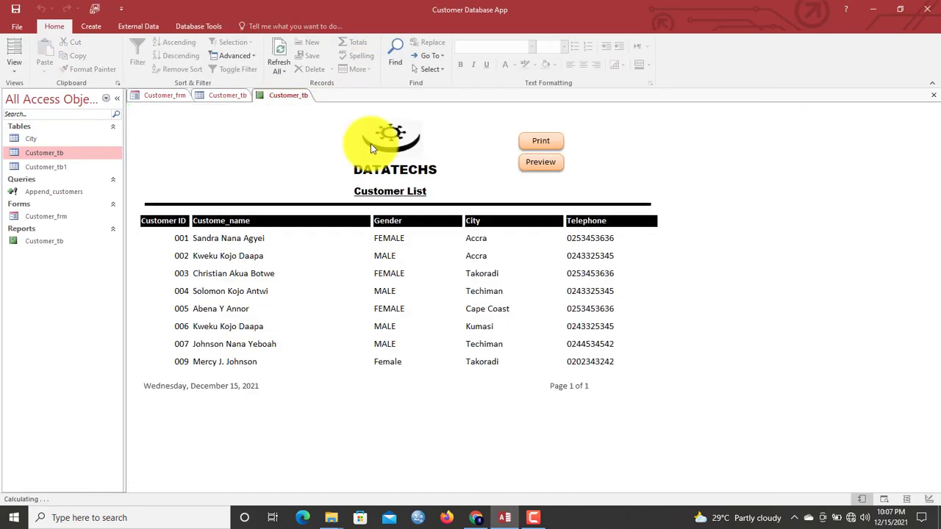
click(539, 142)
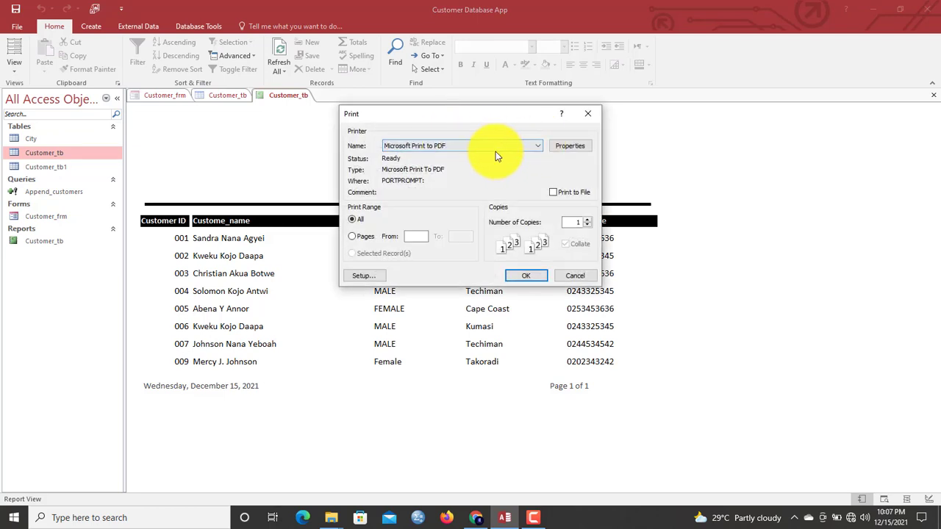
- Check the list of available printers, leave the Print dialog without printing, and test the report's Preview button
drag(489, 118, 459, 118)
click(459, 152)
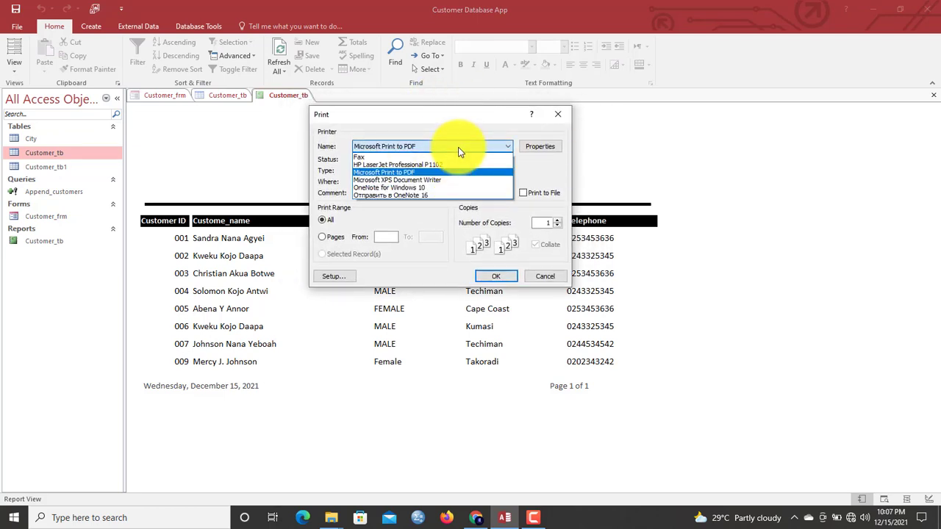
click(459, 149)
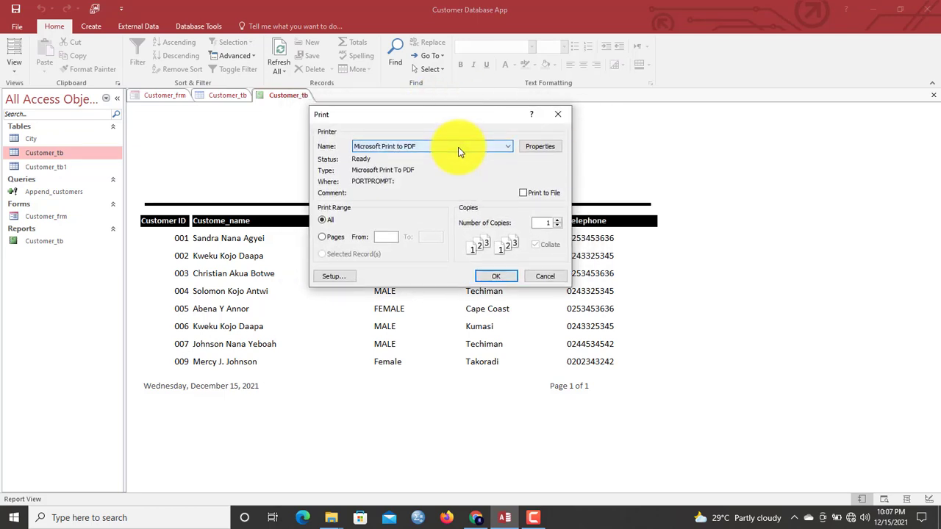
click(557, 114)
click(541, 164)
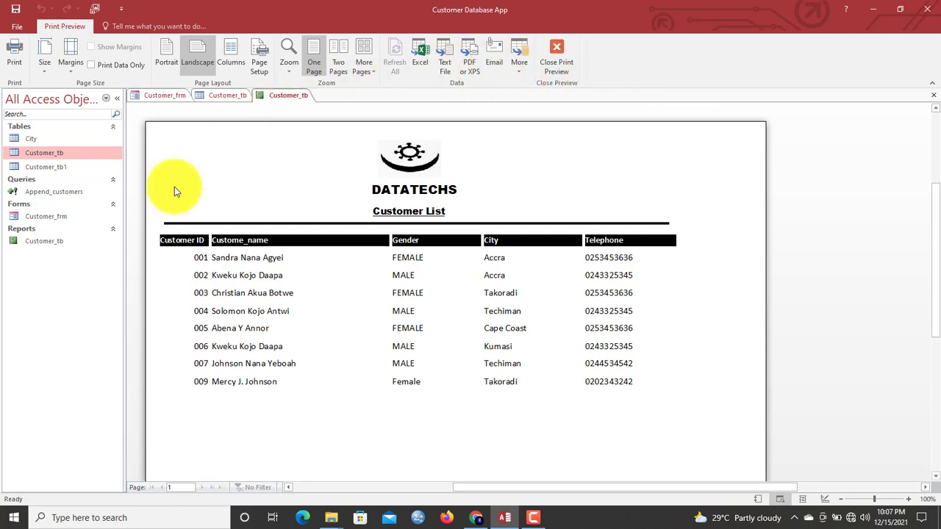
click(535, 517)
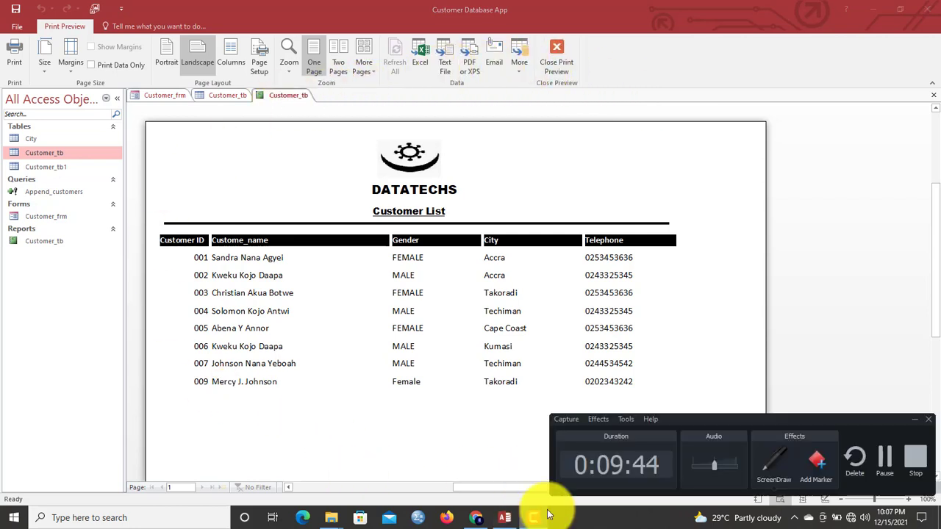
click(886, 463)
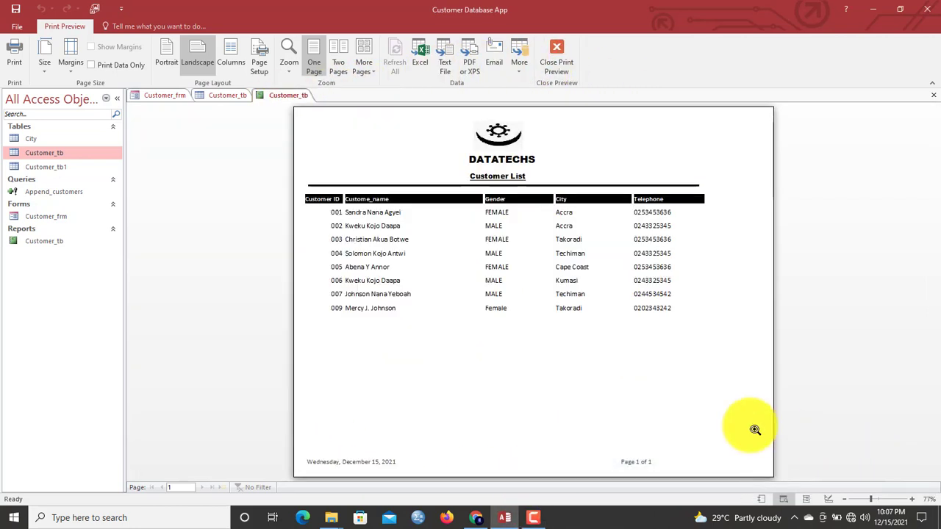
- Return the customer report to Design View and set the report's Pop Up property to Yes
right_click(273, 98)
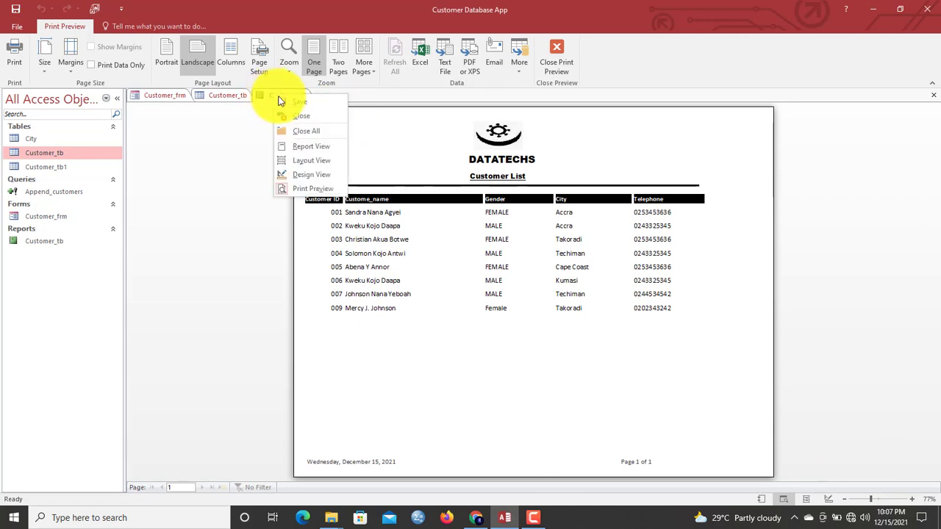
click(321, 176)
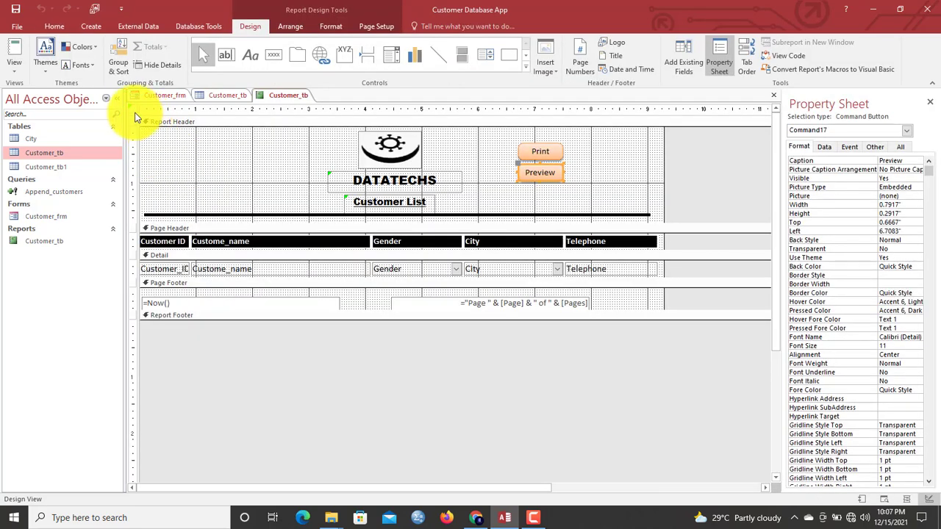
click(877, 146)
click(904, 159)
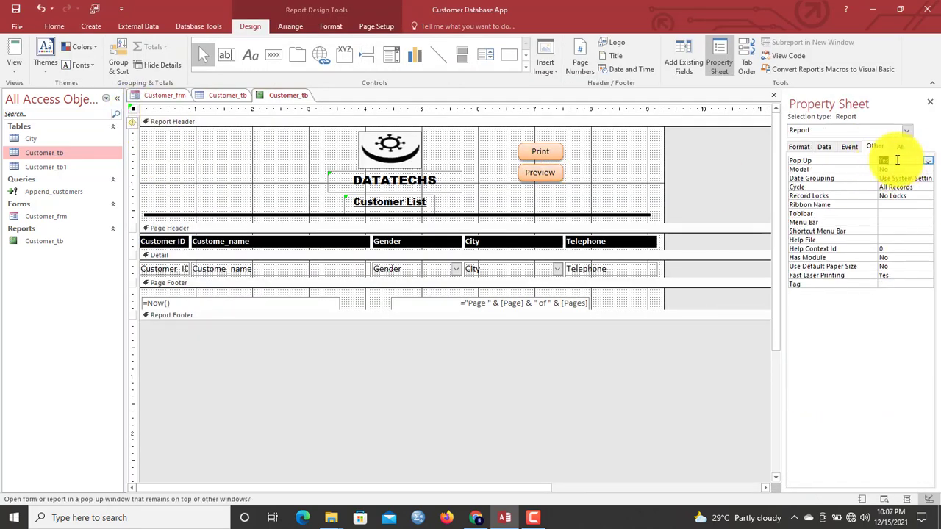
- Display the report in Report View and move its pop-up window higher on the screen
right_click(286, 94)
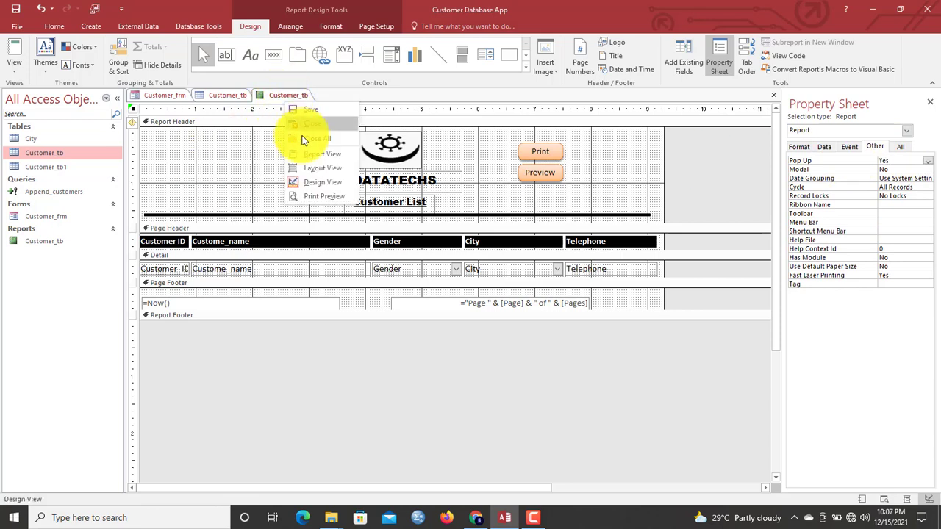
click(308, 153)
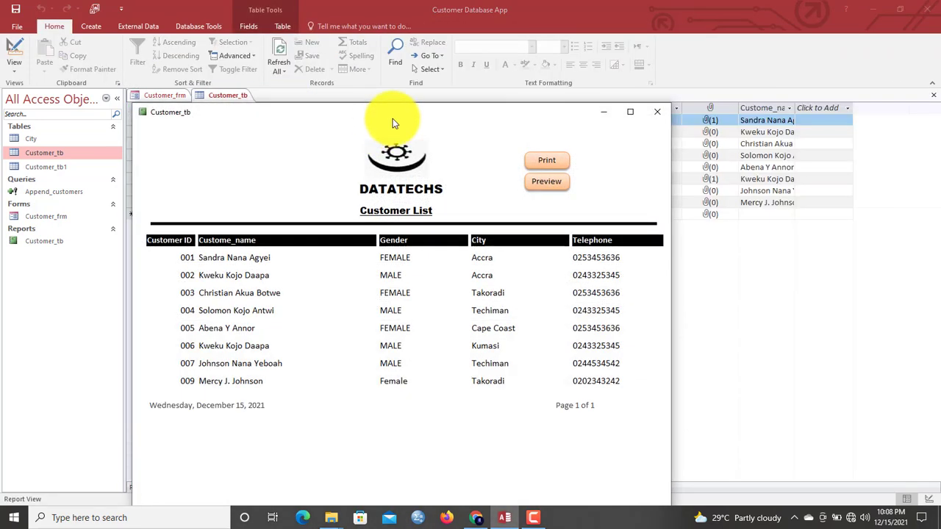
drag(492, 47, 463, 62)
right_click(466, 60)
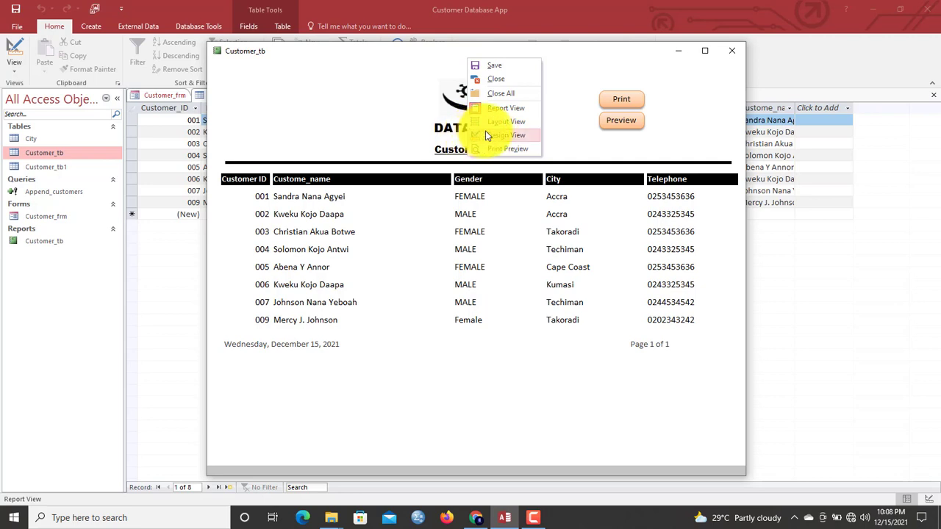
click(595, 50)
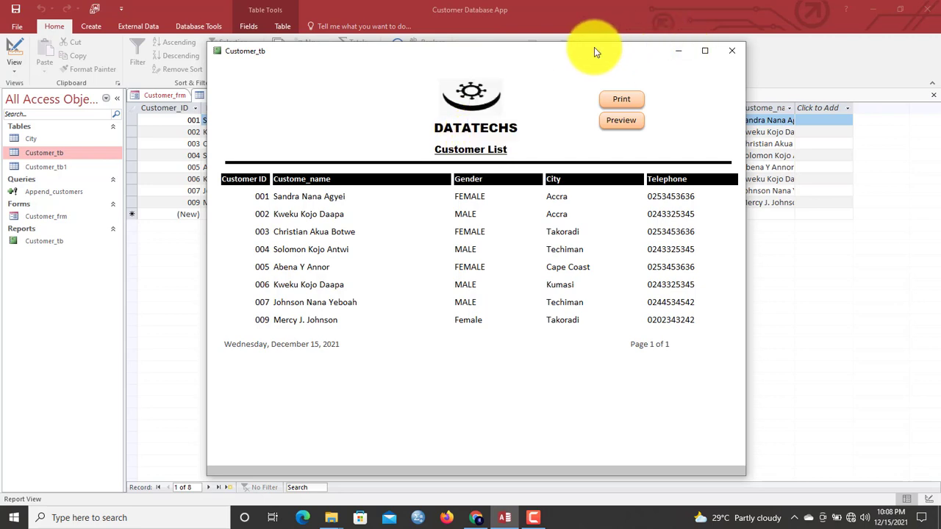
- Close the pop-up report and the Customer_tb table, leaving only the customer form open
click(731, 50)
right_click(224, 99)
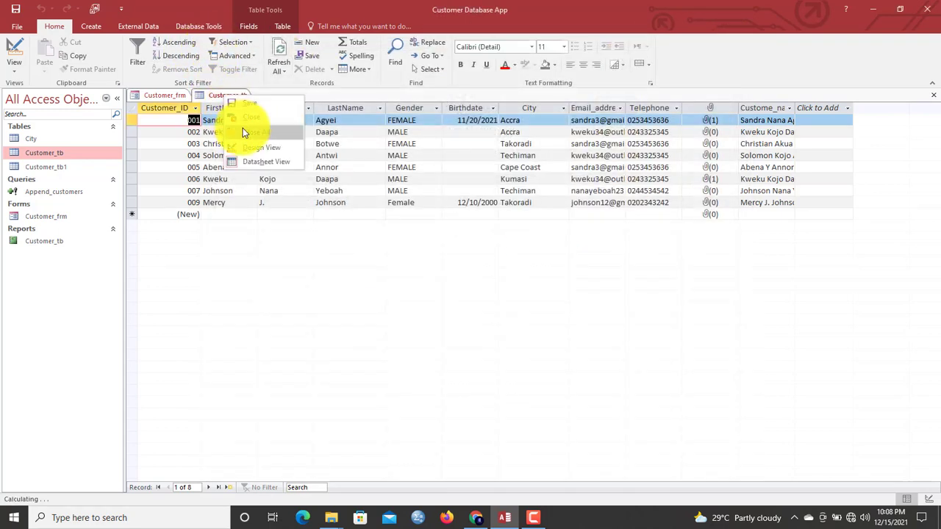
click(248, 119)
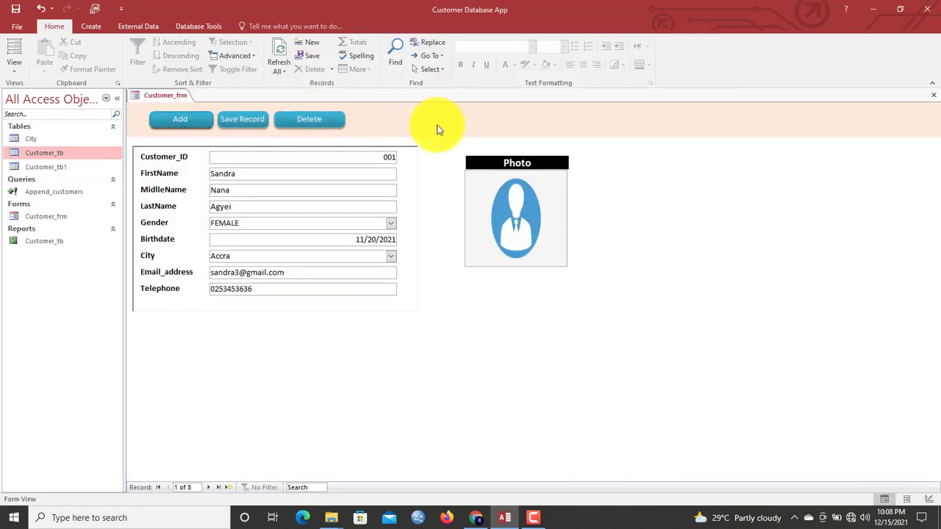
- In Customer_frm's Design View, place a copy of the Delete button in the header above the photo and caption it Generate list
right_click(439, 127)
click(477, 165)
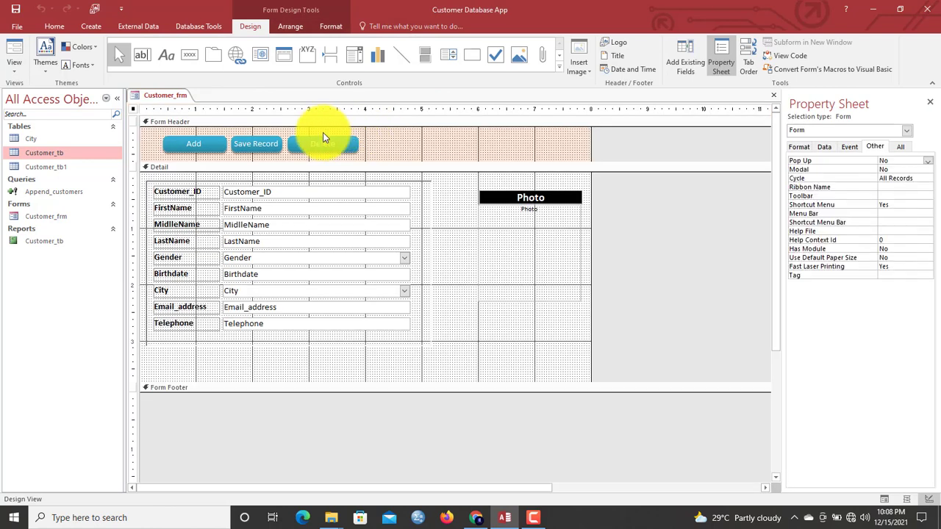
click(325, 146)
key(ctrl+c)
key(ctrl+v)
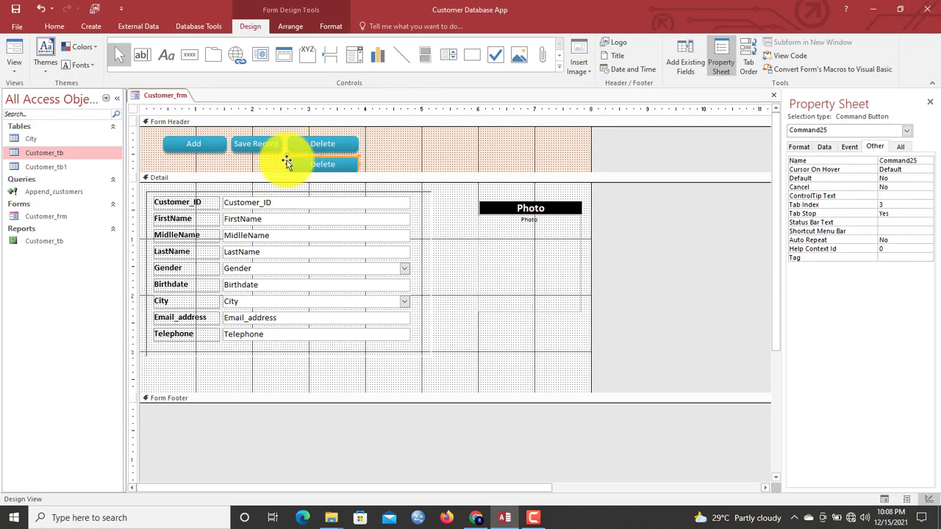
drag(287, 156, 489, 138)
drag(415, 171, 427, 161)
double_click(546, 146)
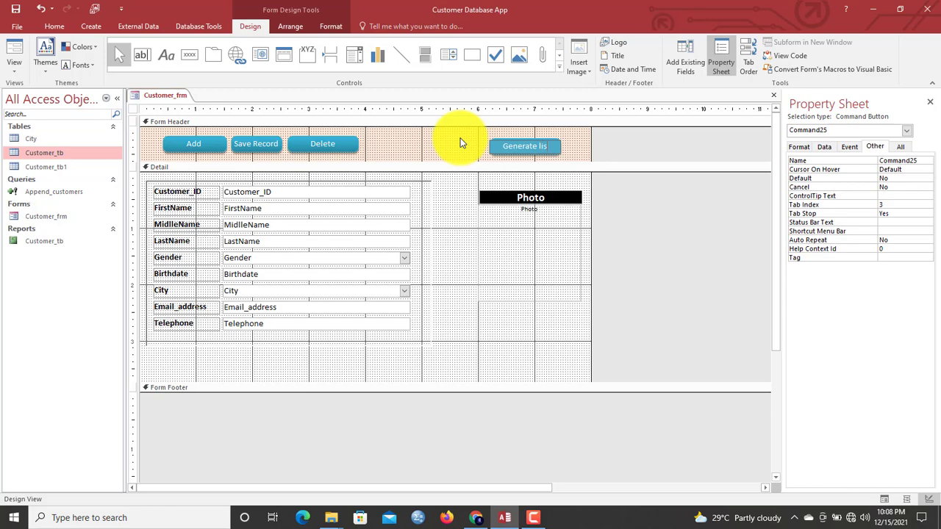
click(457, 138)
- Examine the delete-record macro that the Generate list button inherited, and close the macro designer
right_click(506, 144)
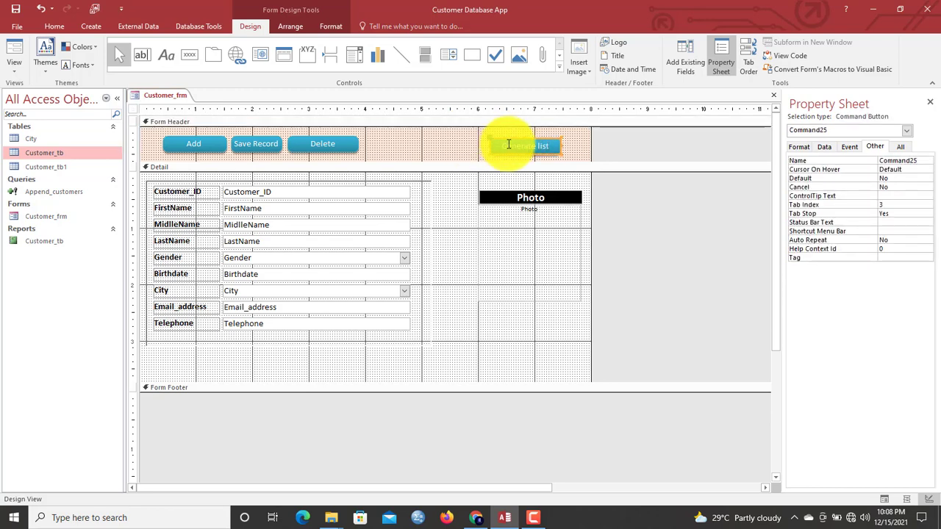
click(544, 151)
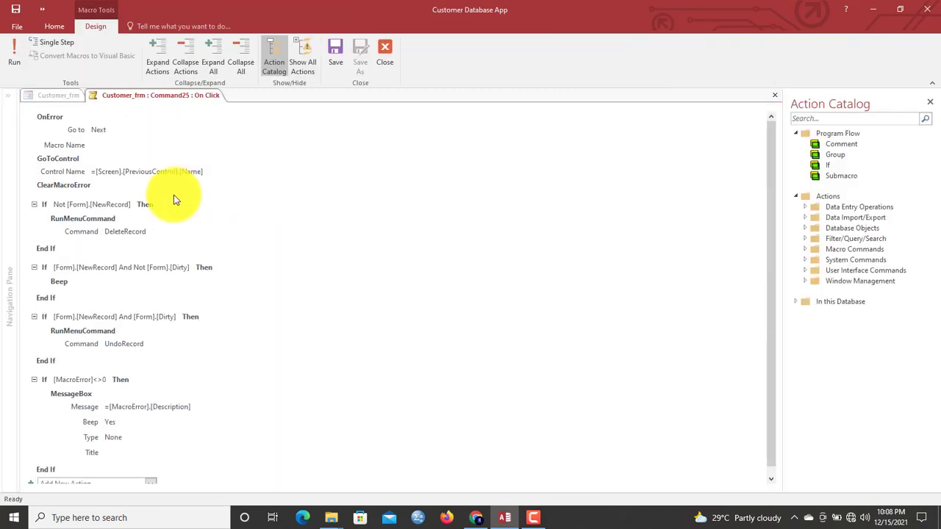
click(116, 206)
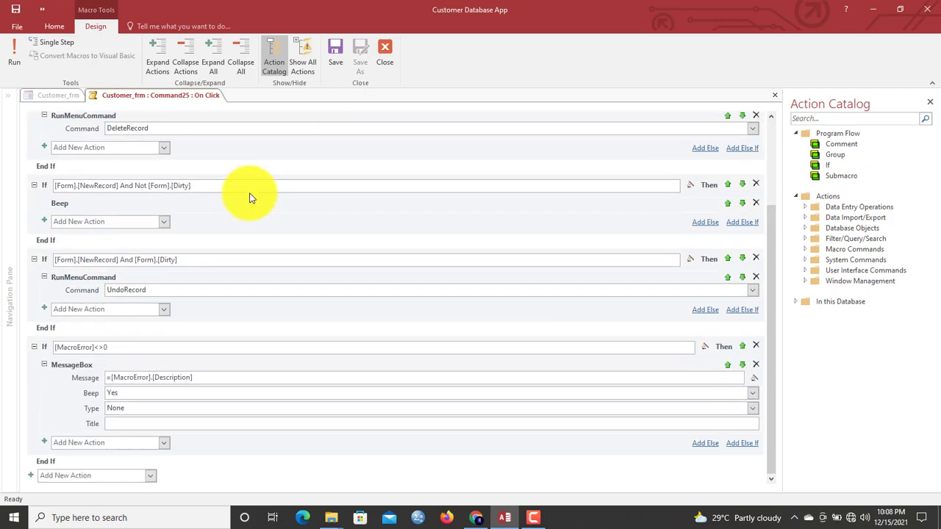
click(393, 73)
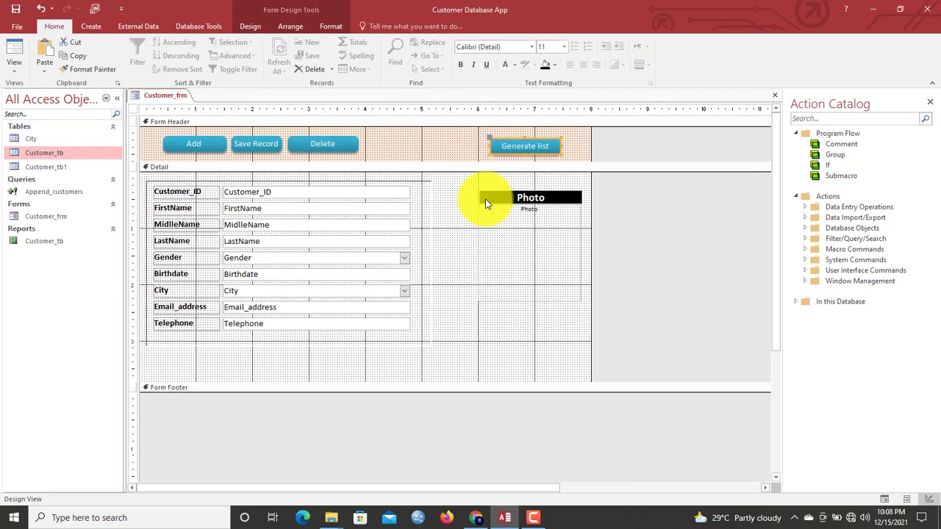
- Replace the Generate list button's On Click macro with an OpenReport action for the Customer_tb report, and close the macro designer
right_click(537, 145)
click(553, 150)
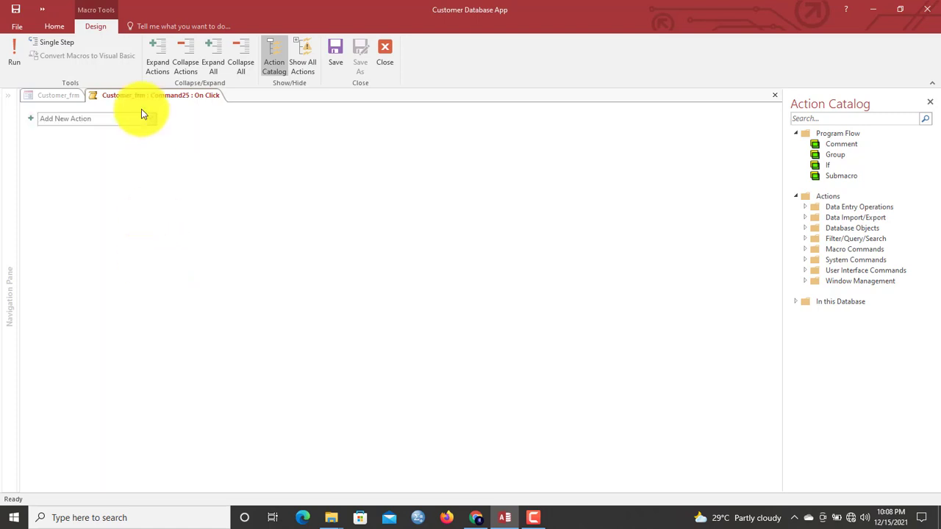
click(85, 118)
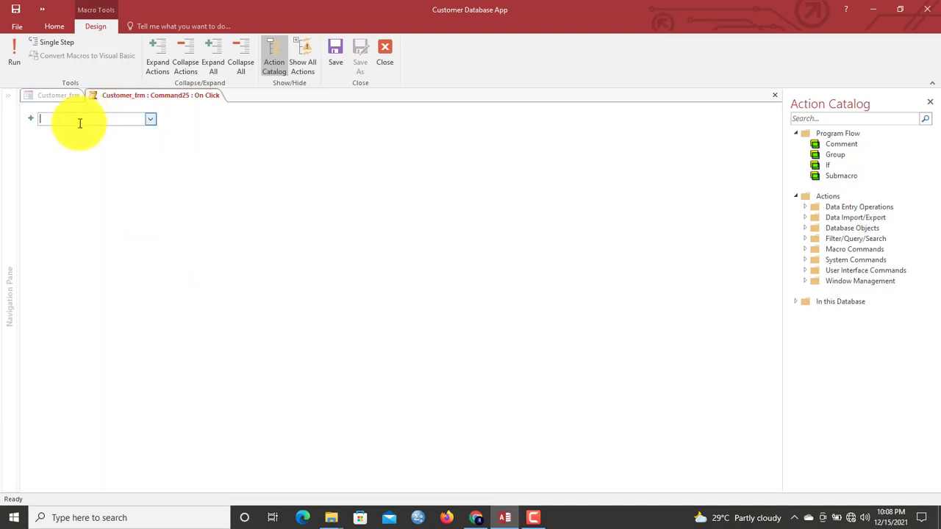
text(OpenReport)
key(Return)
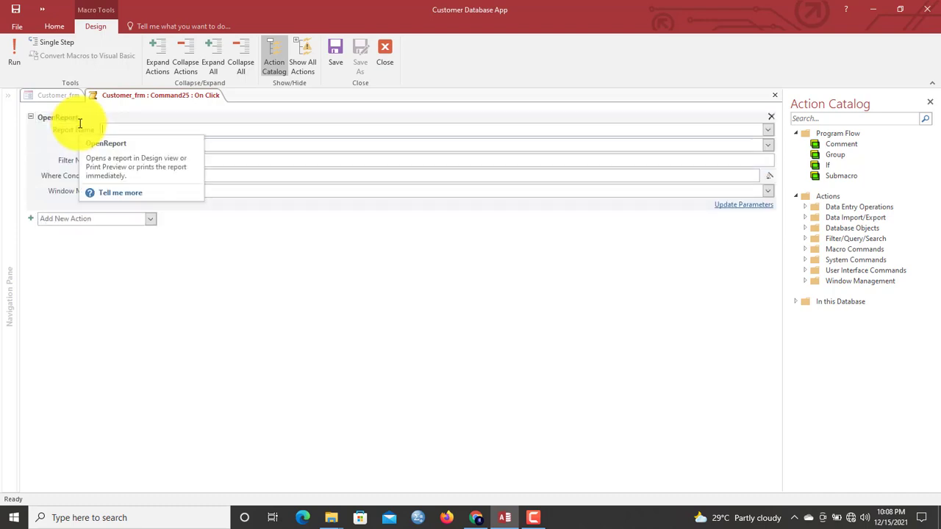
text(Customer_tb)
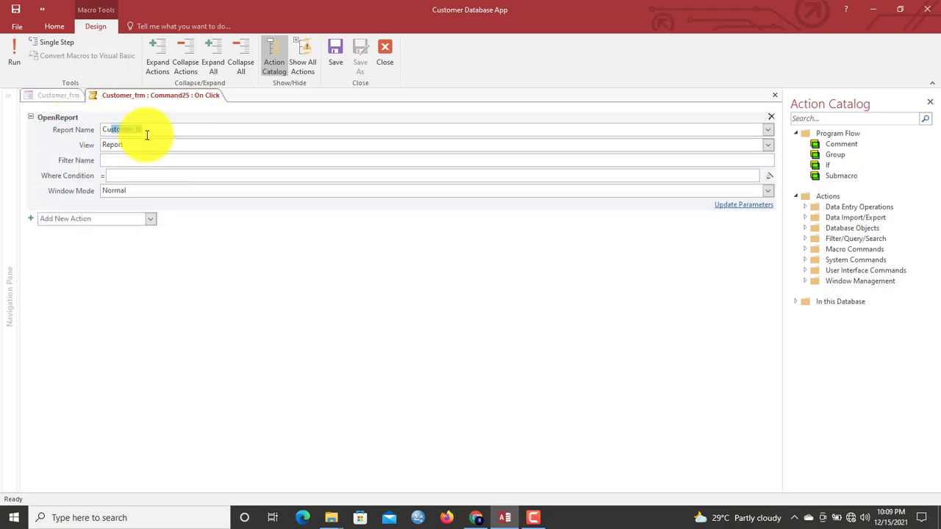
click(380, 58)
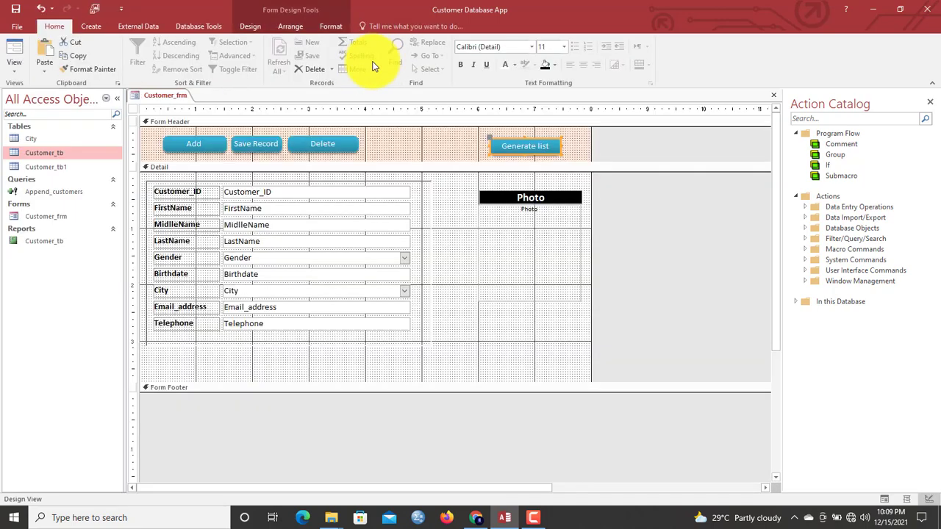
- Test the Generate list button in Form View, and view the opened report in a maximized print preview
right_click(154, 93)
click(197, 141)
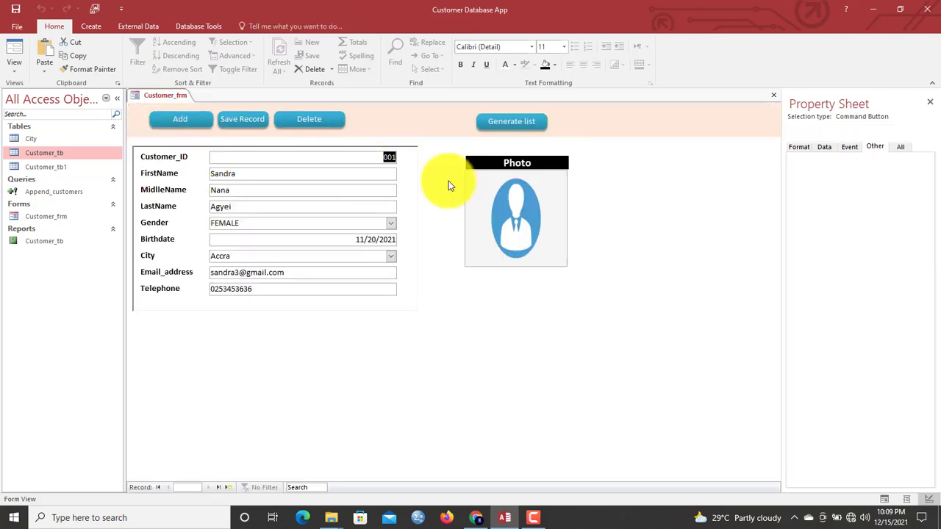
click(494, 126)
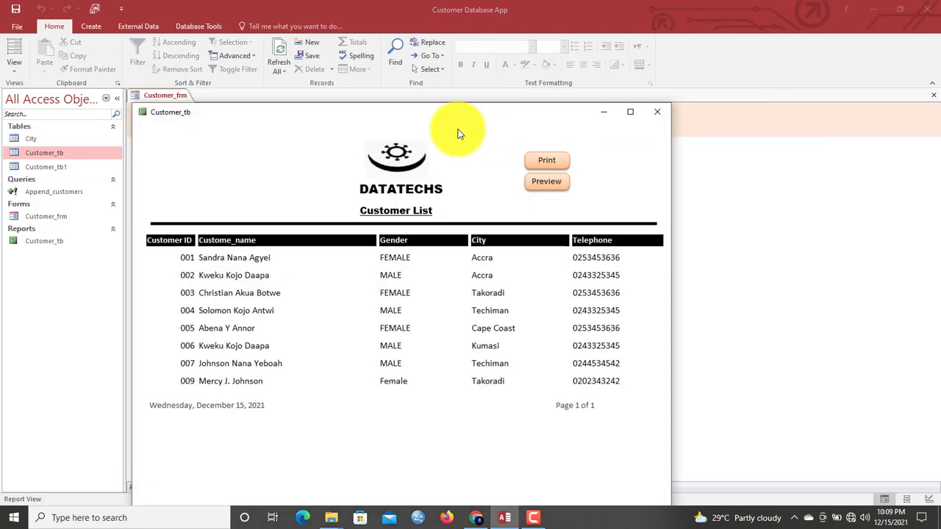
drag(430, 115, 513, 48)
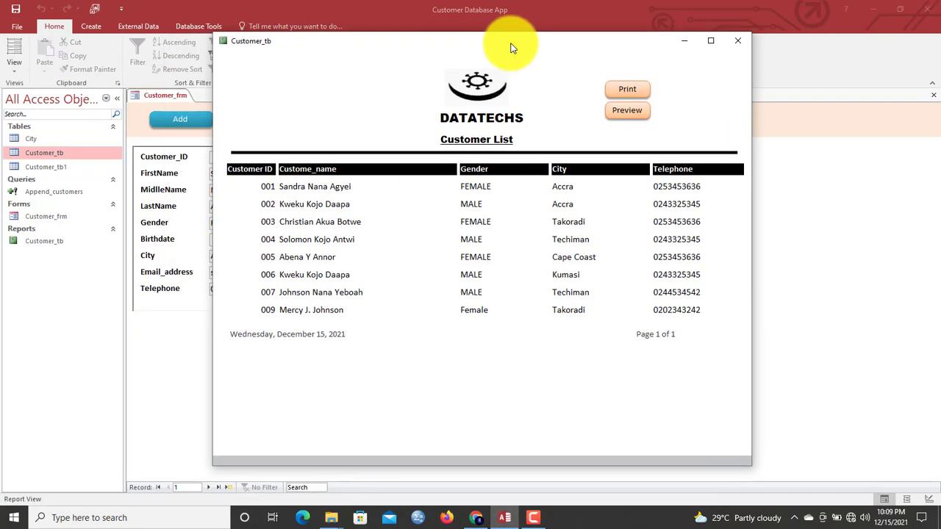
click(619, 111)
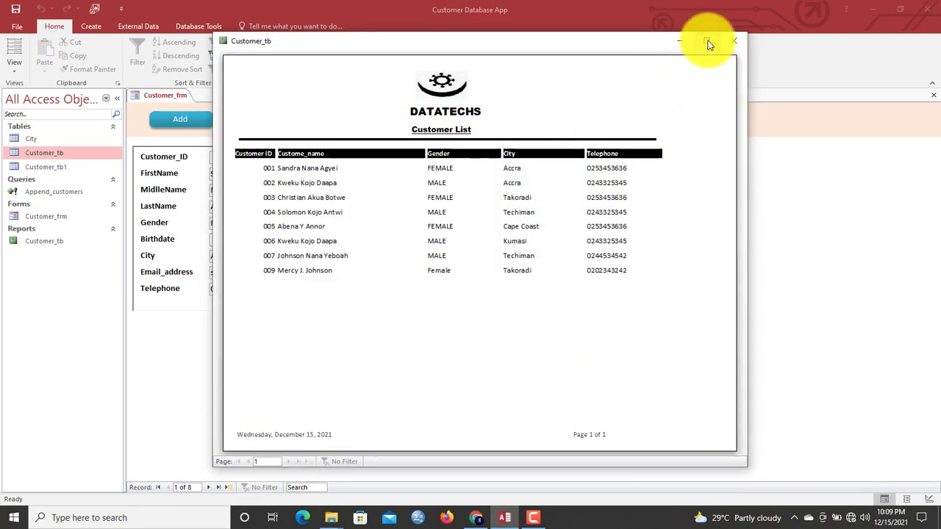
click(709, 42)
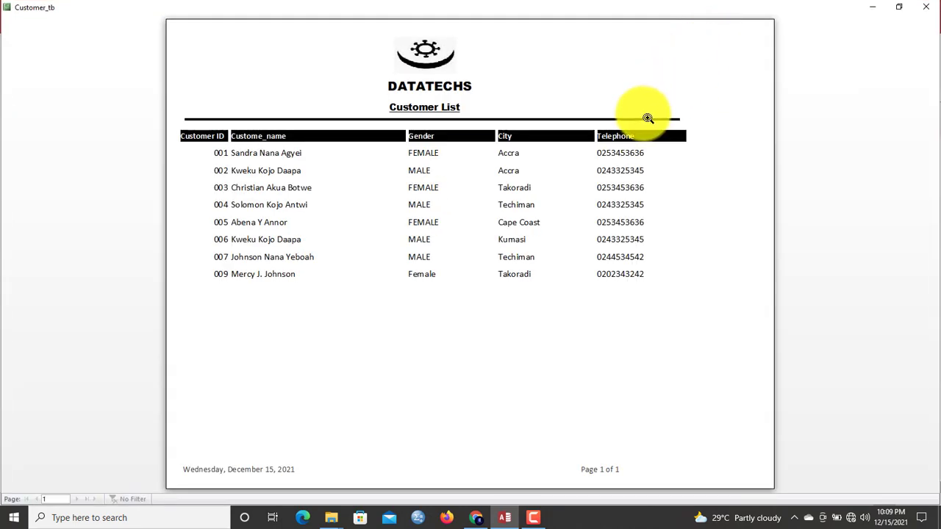